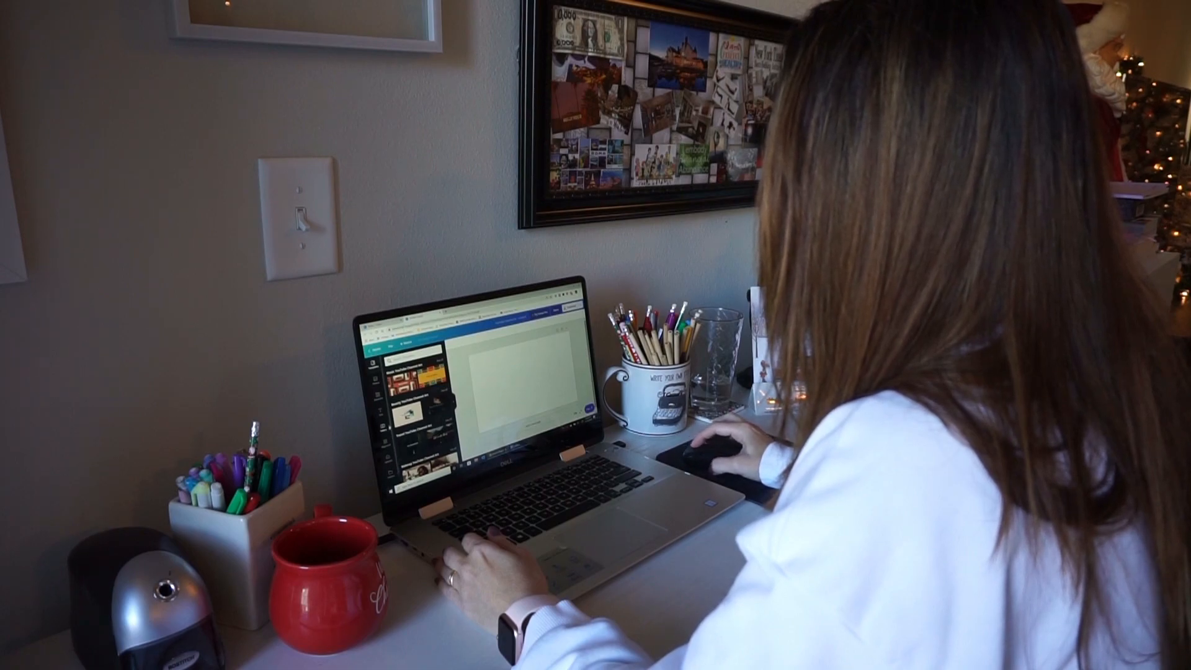
left_click(390, 460)
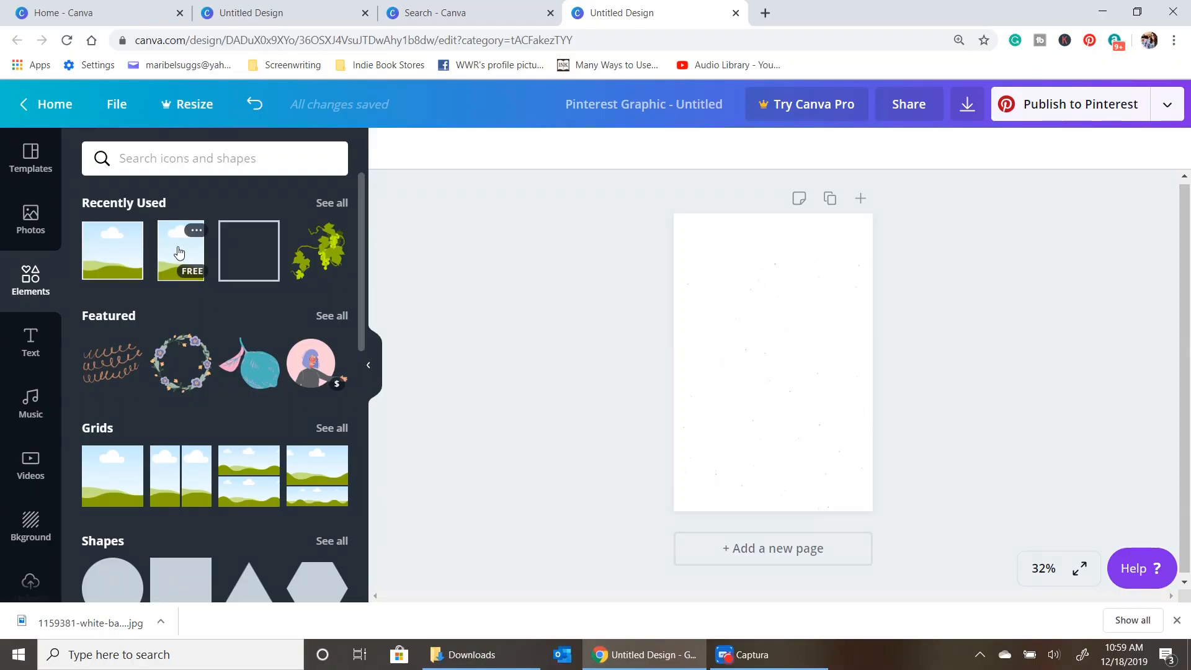
Step: Add the recently used portrait photo frame to the page and fill it with the uploaded "My Book Companion Journal" cover
left_click(179, 252)
left_click_drag(717, 340, 759, 314)
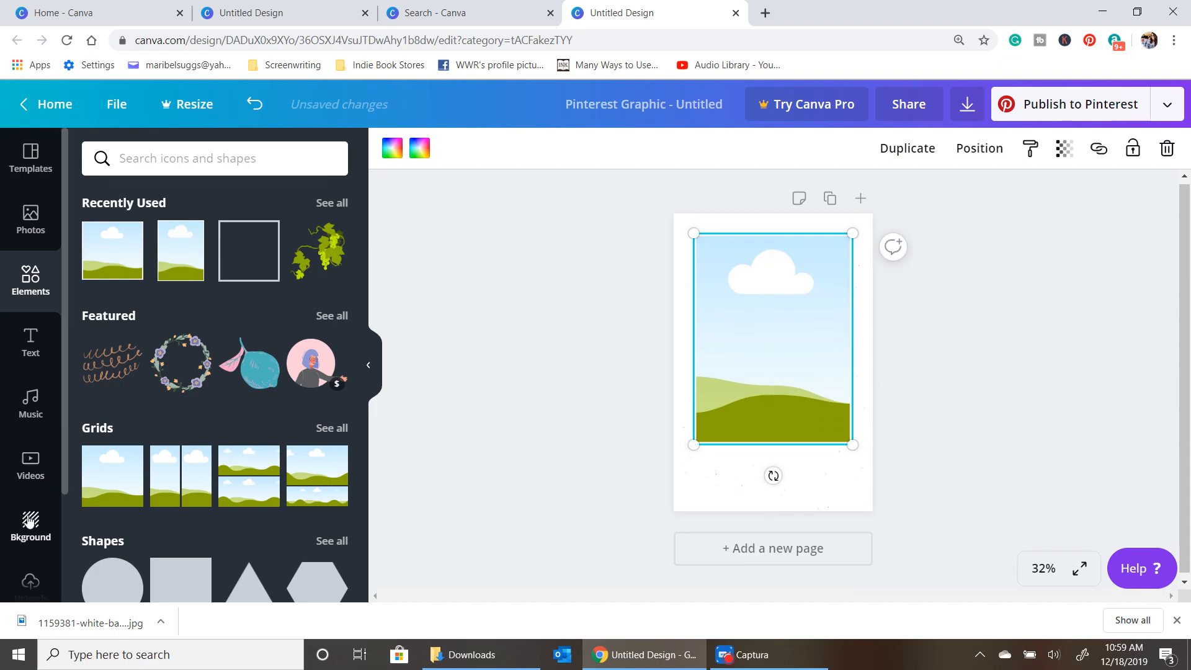
scroll(29, 496, "down", 3)
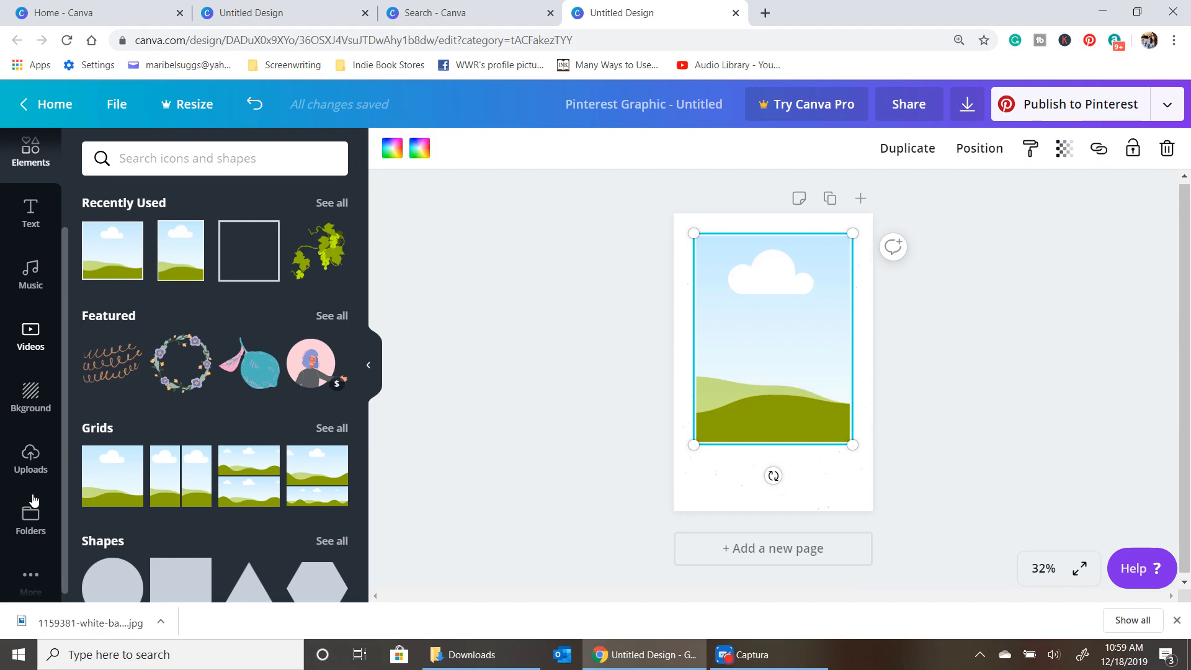
left_click(31, 448)
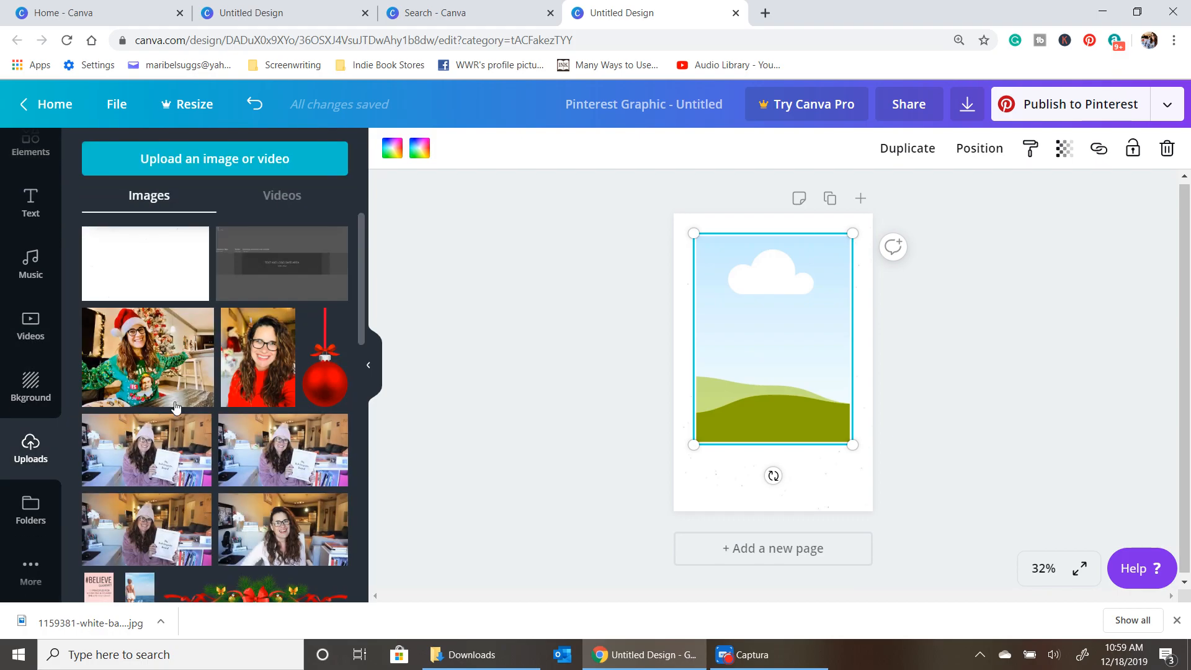
scroll(183, 387, "down", 1)
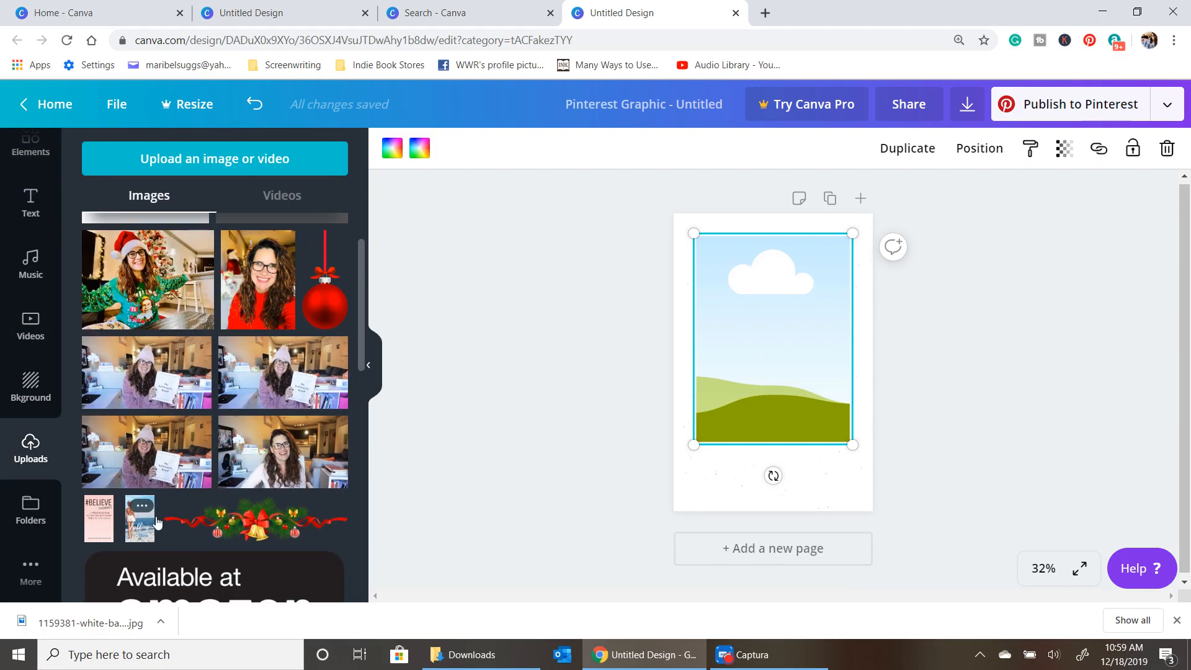
scroll(158, 510, "down", 2)
scroll(110, 409, "up", 1)
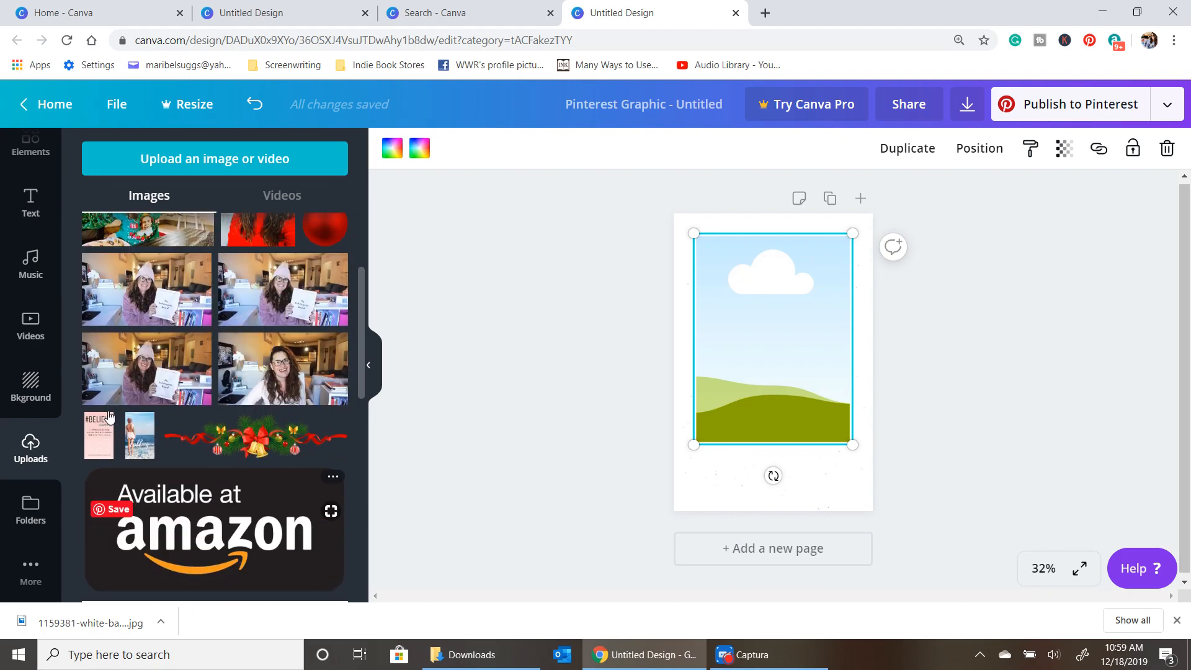
scroll(110, 415, "down", 4)
left_click(194, 444)
left_click_drag(730, 311, 747, 401)
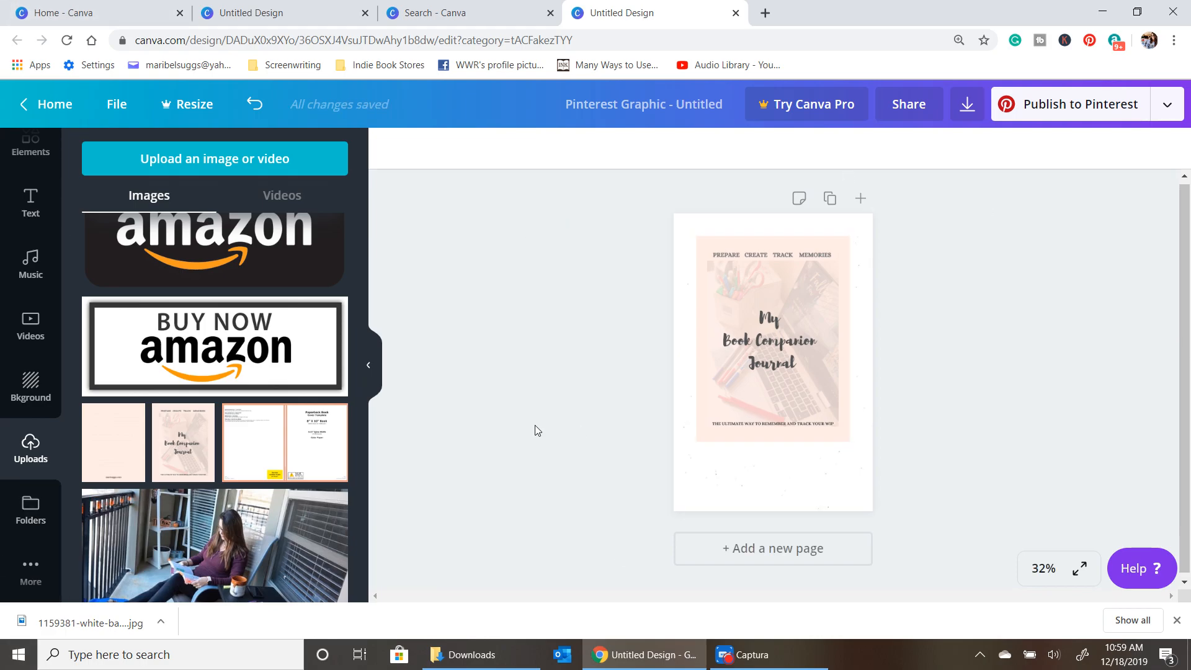
Step: Add a square outline shape, align it with the cover's top edge and stretch it down to enclose the whole cover
scroll(31, 277, "up", 2)
left_click(31, 278)
scroll(355, 408, "down", 1)
left_click(340, 387)
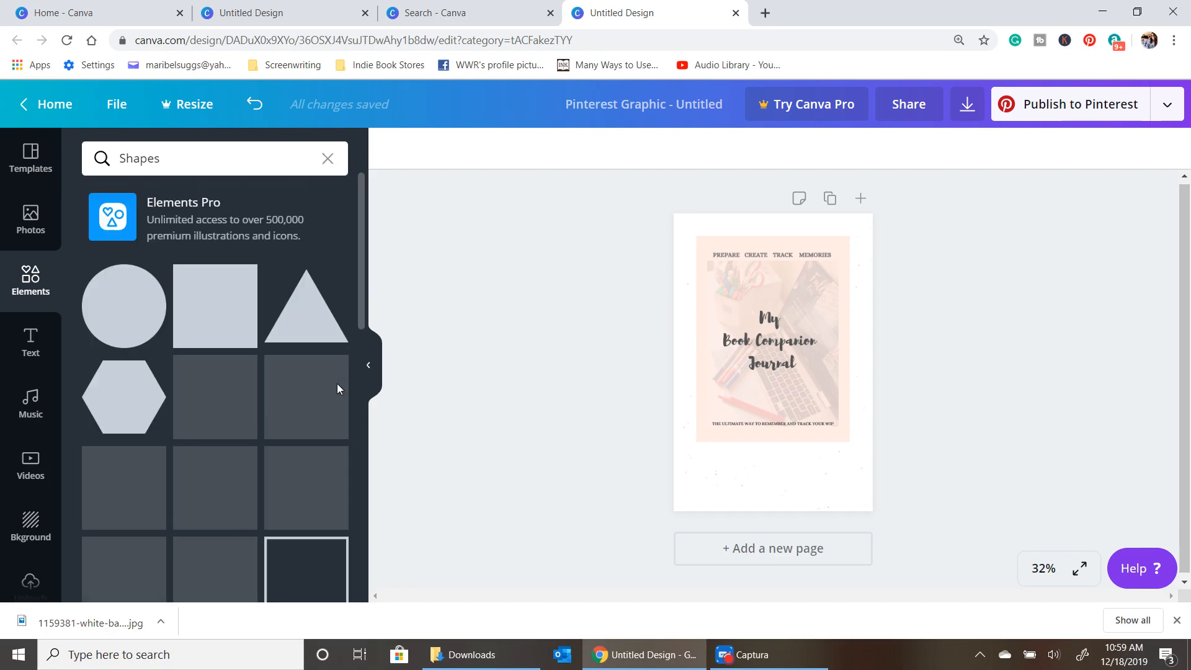
scroll(258, 460, "down", 3)
left_click(289, 454)
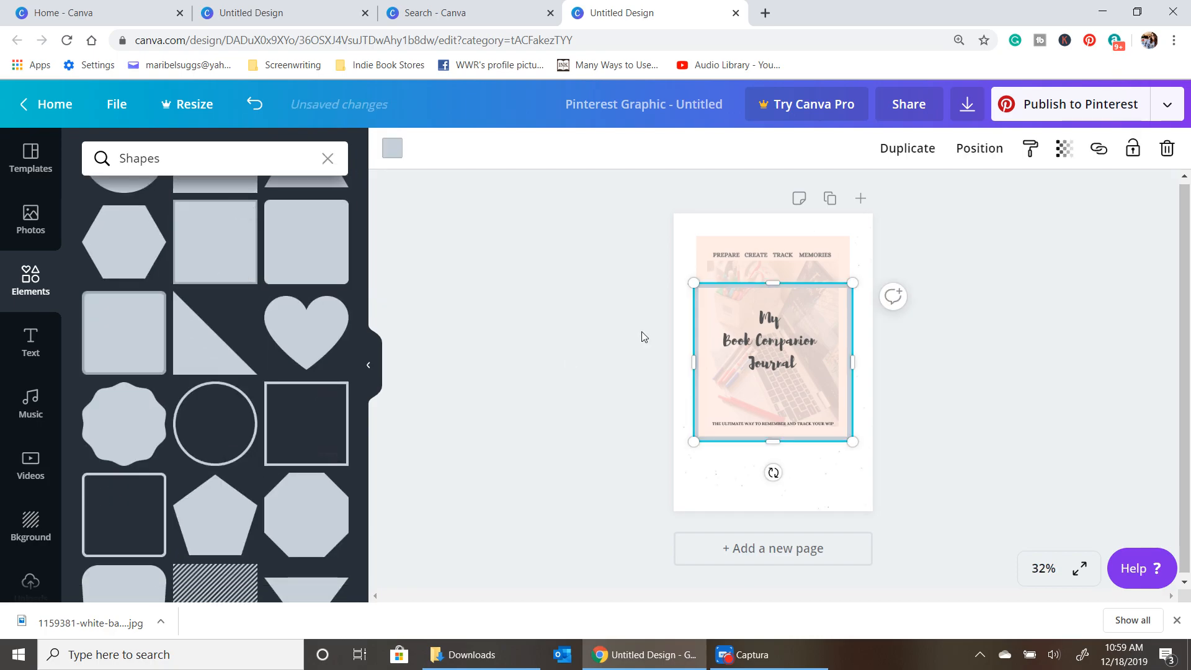
left_click_drag(775, 307, 776, 257)
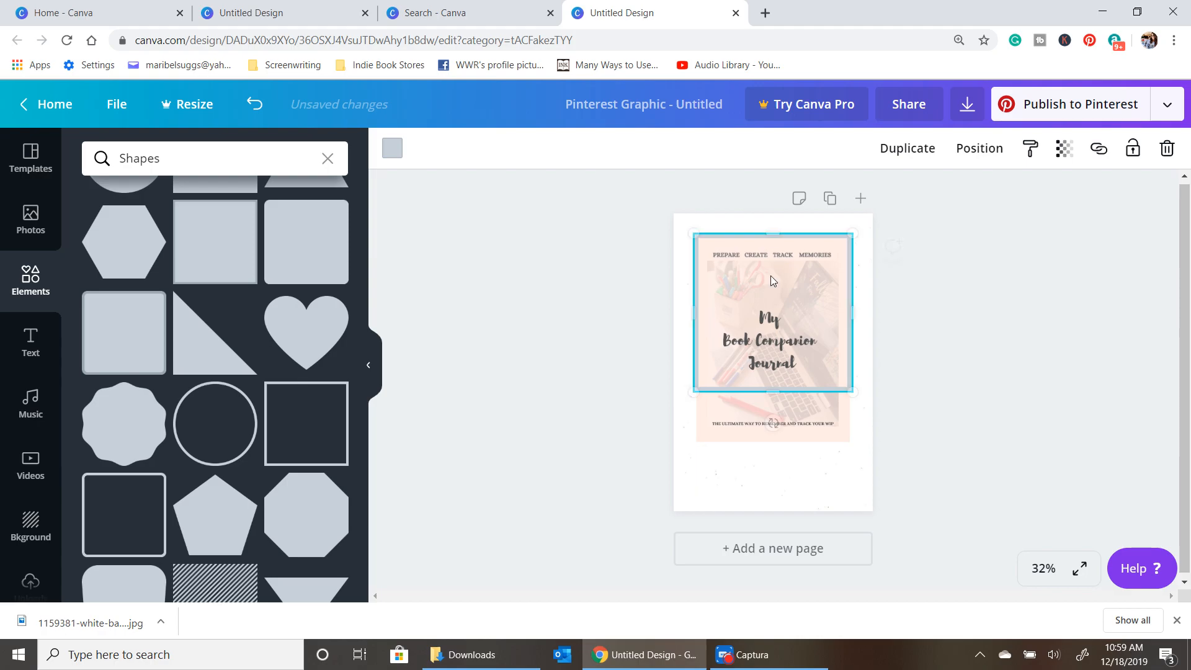
left_click_drag(774, 385, 774, 439)
Step: Colour the outline around the cover black
left_click(391, 149)
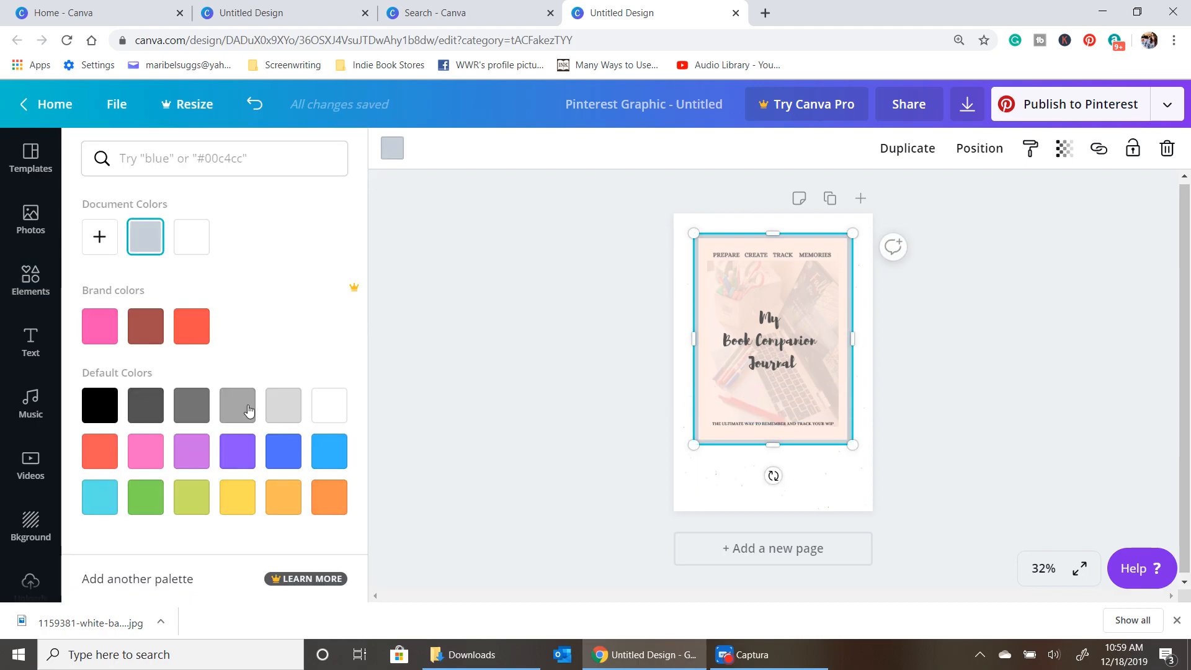
left_click(105, 415)
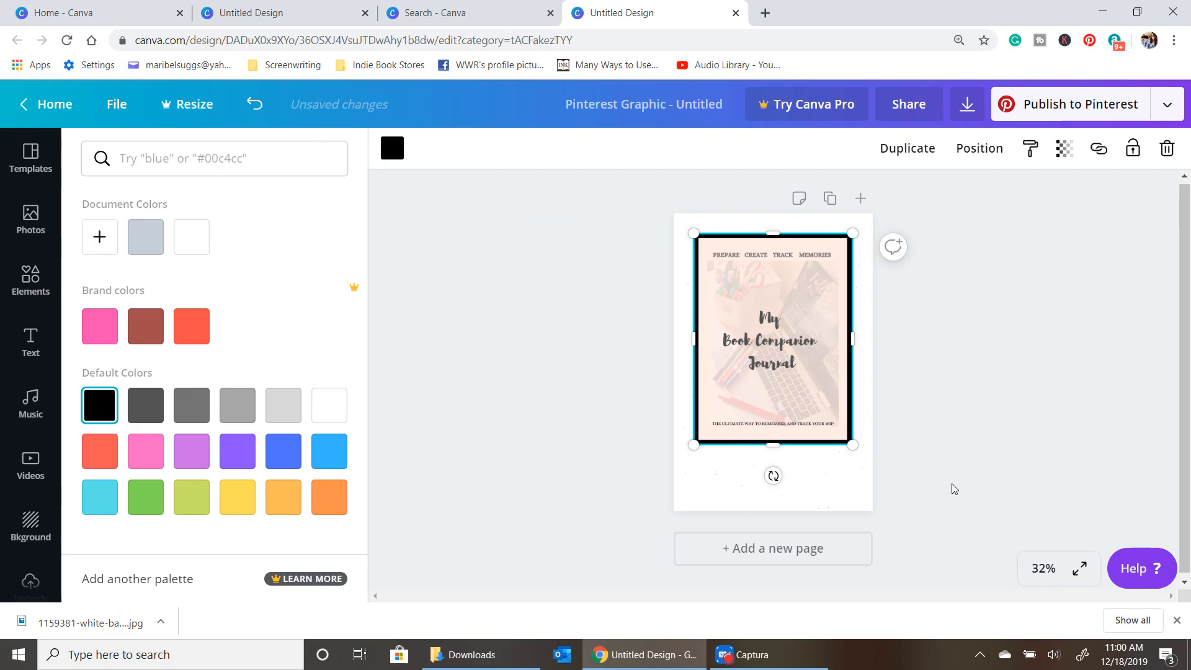
left_click(954, 489)
Step: Add the heading "Books For Writers" and place it centred below the bordered cover
left_click(30, 342)
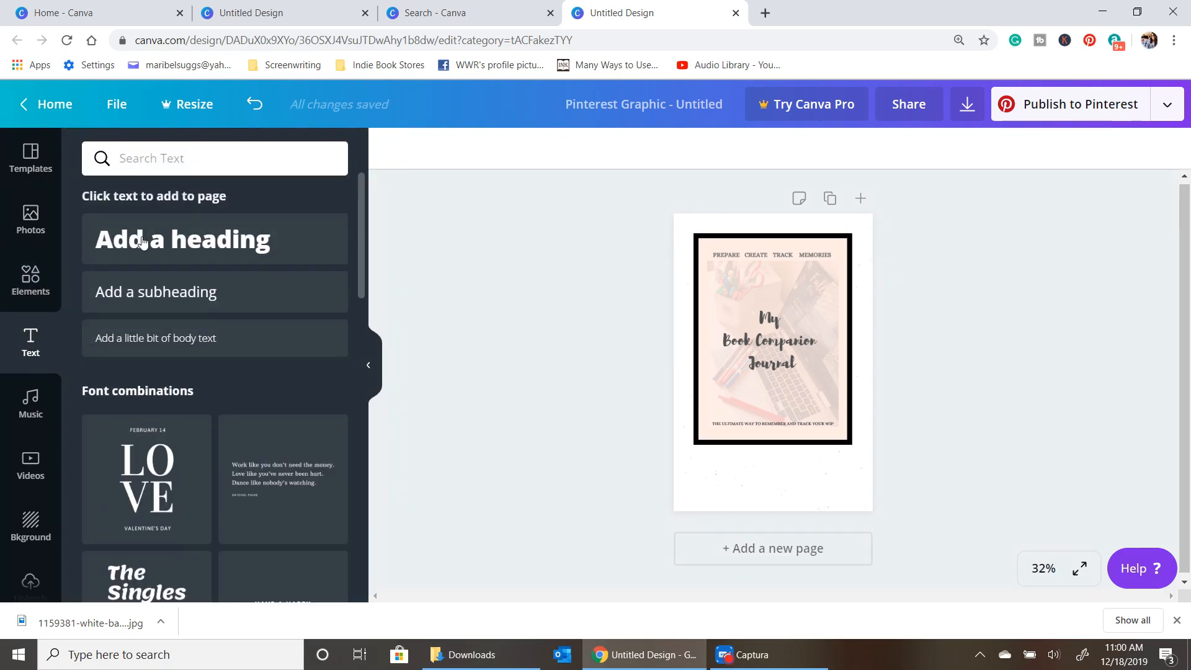
left_click(142, 241)
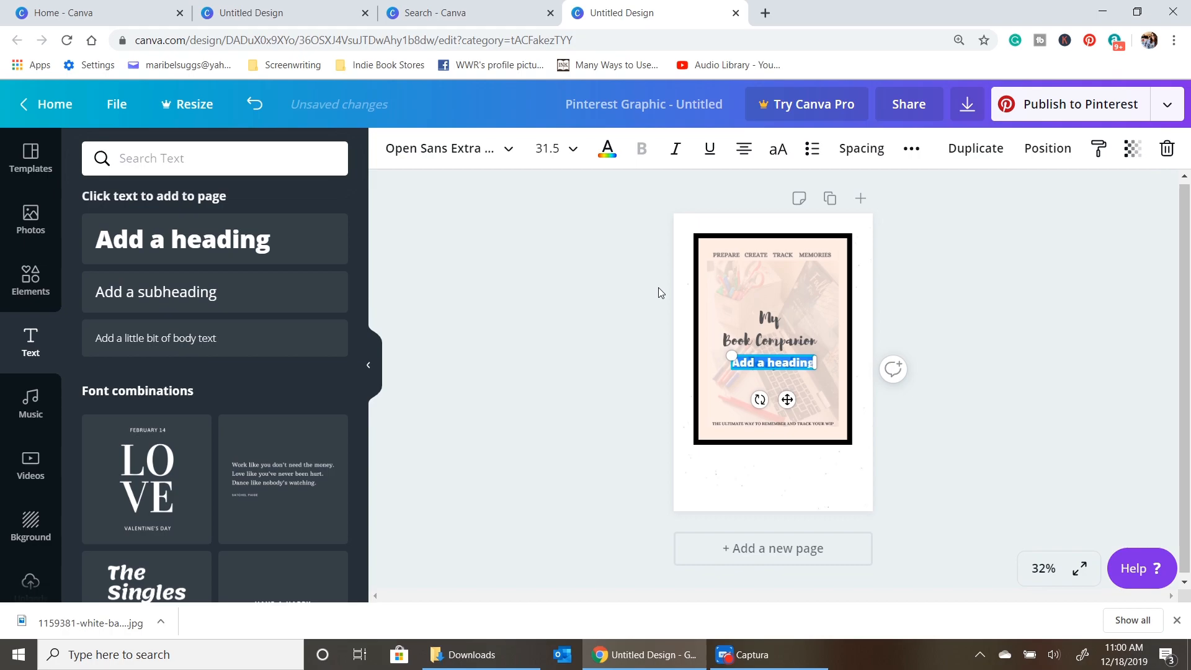
type("Books For Writers")
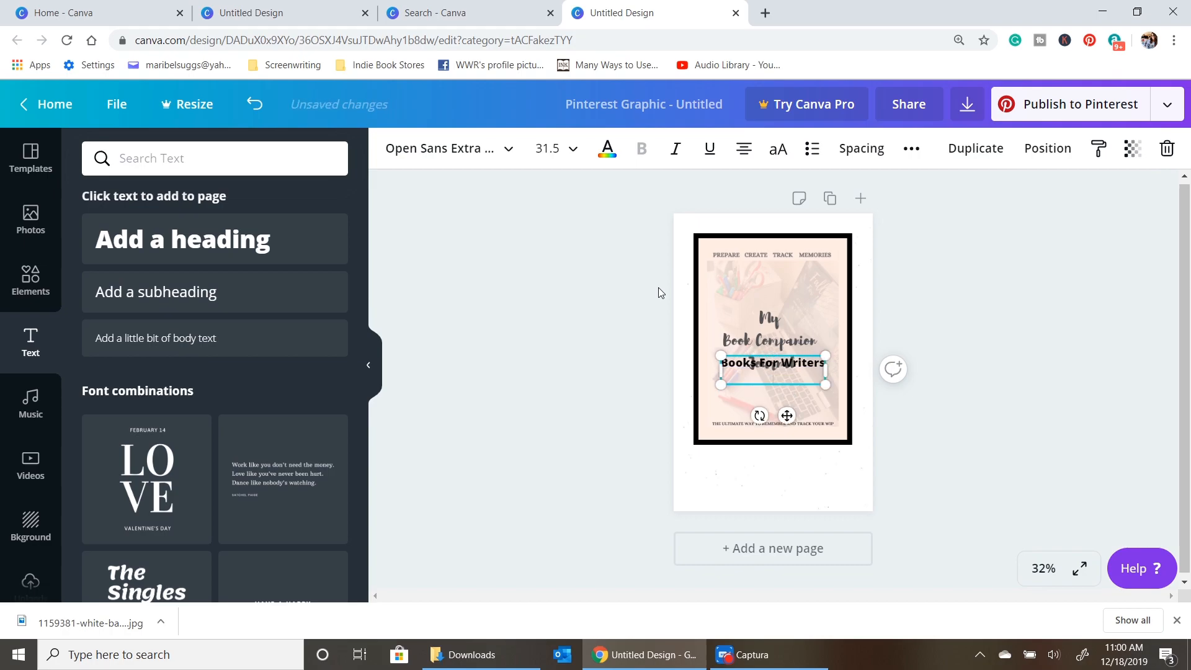
left_click_drag(772, 372, 773, 471)
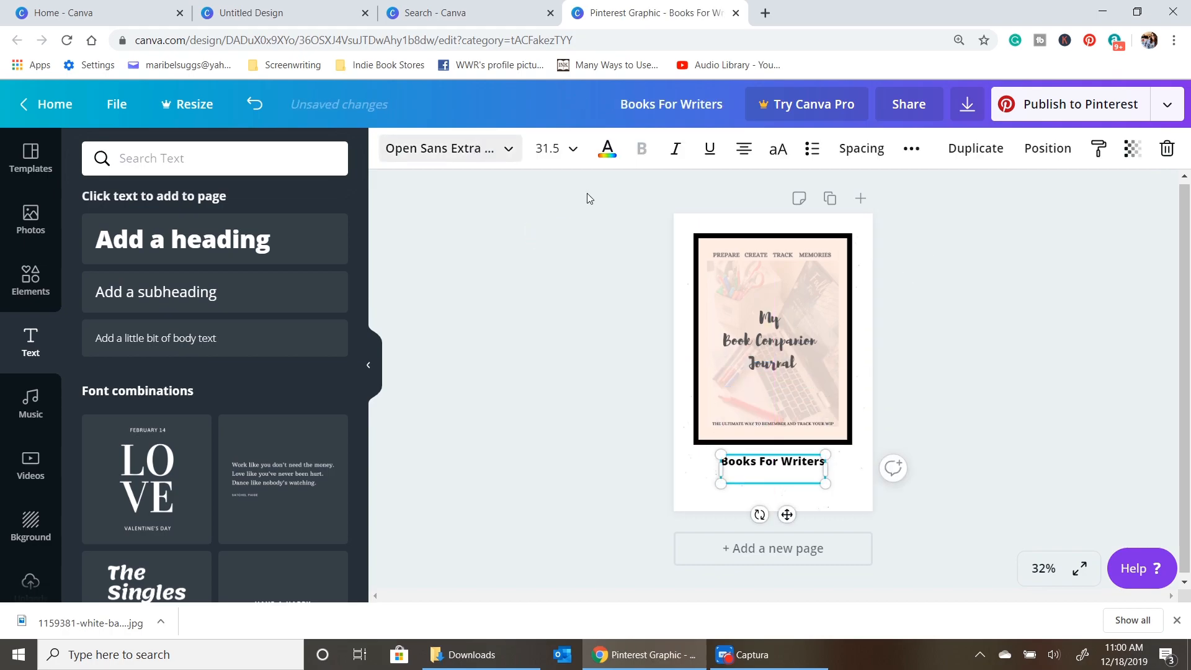
Step: Shorten the caption to "Book For Writers" and set its font to AC Real Adult
left_click(923, 471)
left_click(762, 471)
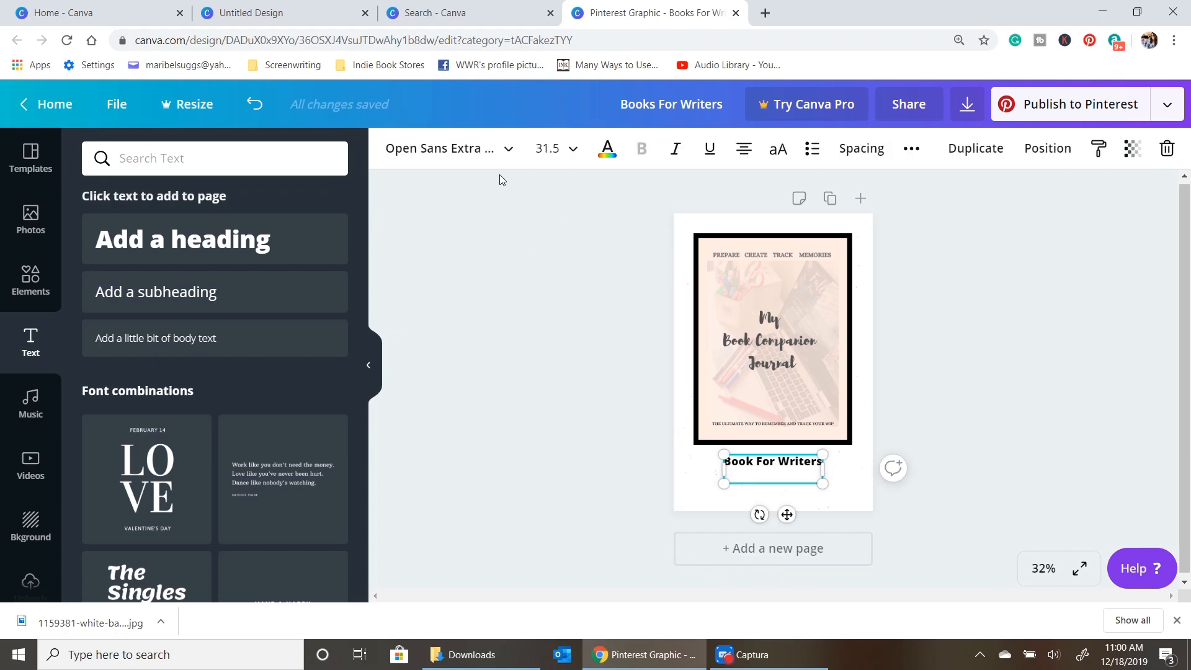
left_click(504, 151)
left_click(490, 150)
left_click(487, 149)
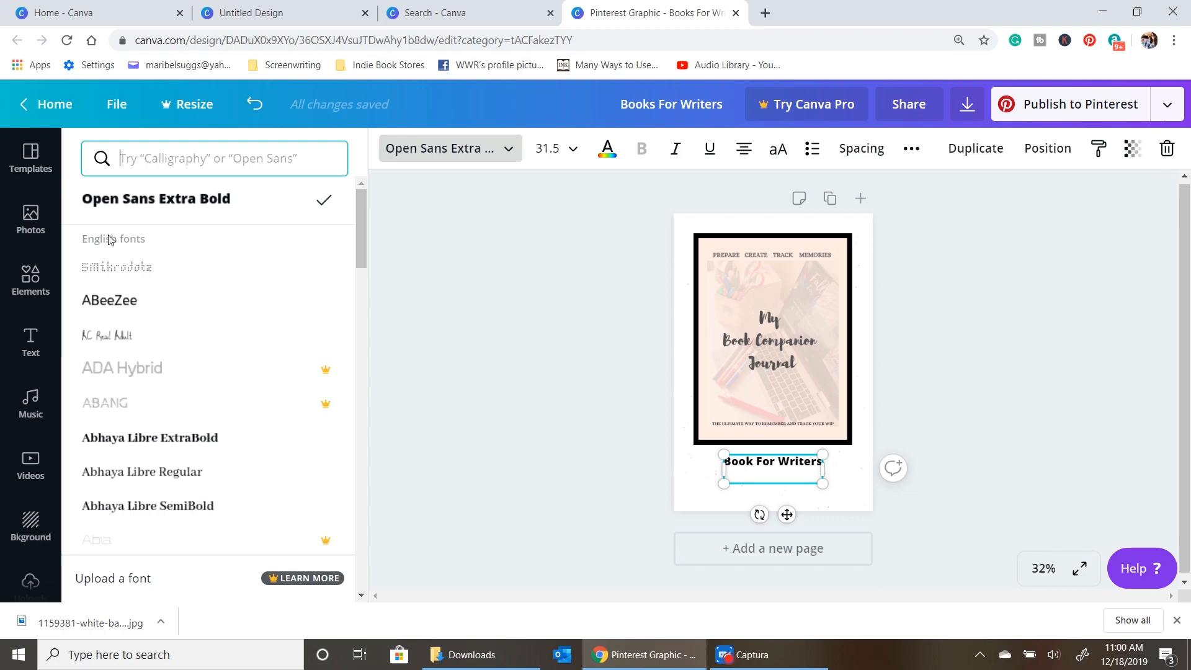
left_click(109, 336)
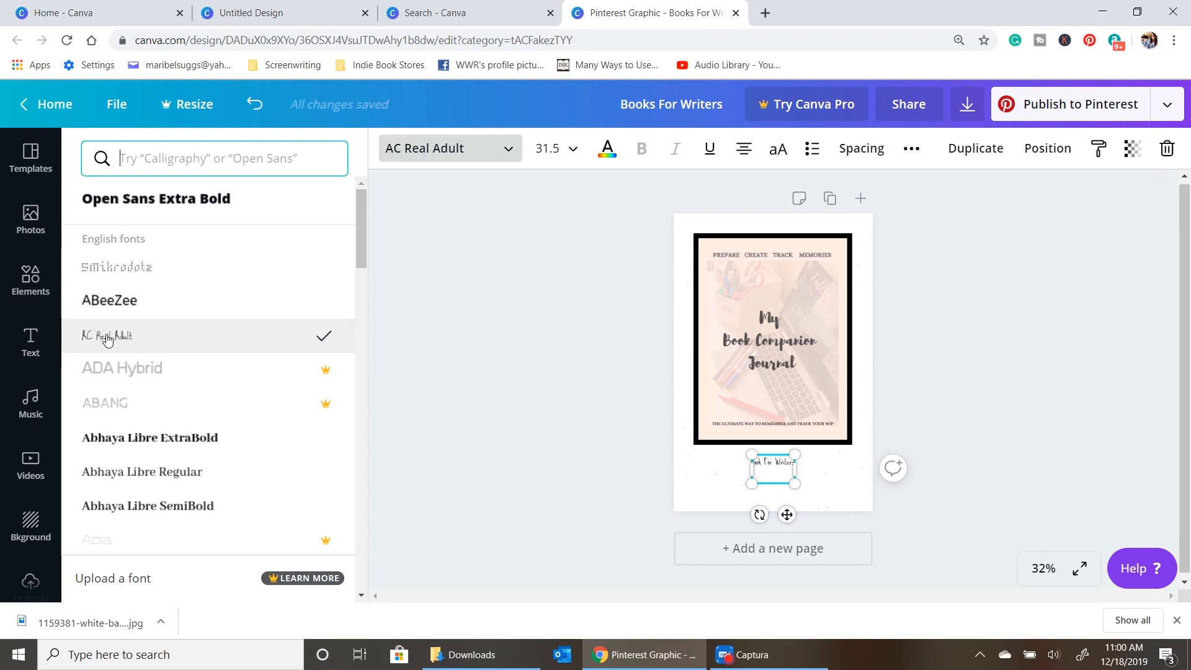
Step: Set the caption's font size to 104 and adjust its position below the cover
left_click(575, 155)
scroll(558, 446, "down", 4)
left_click(550, 442)
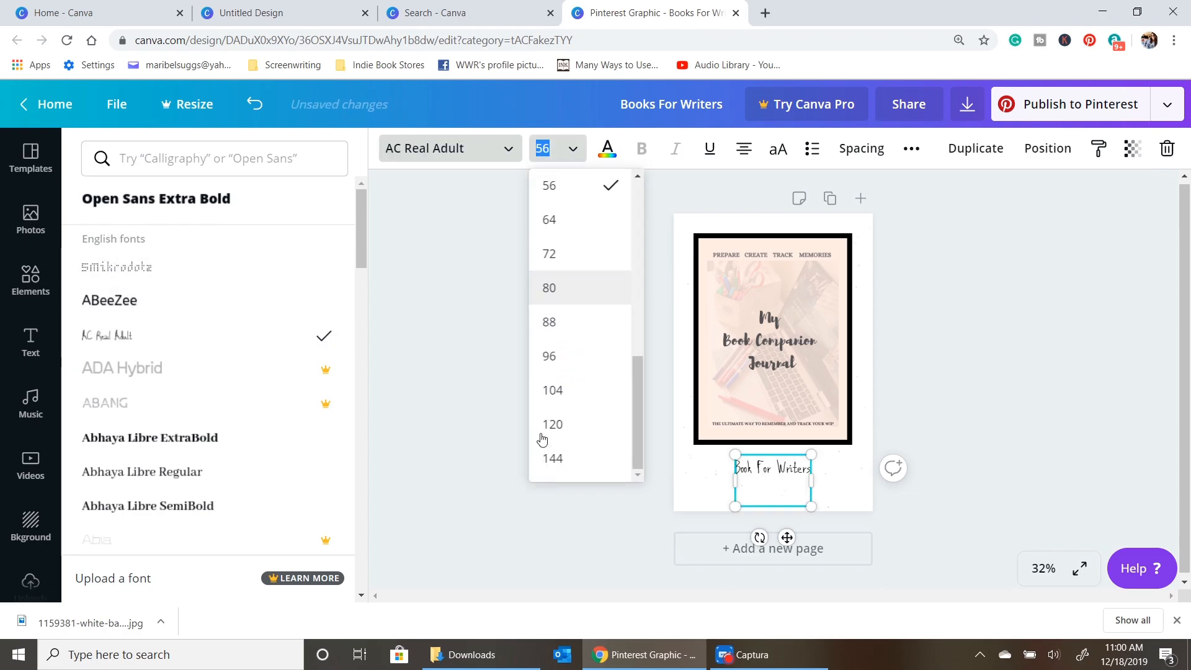
left_click(559, 393)
left_click(643, 431)
left_click_drag(770, 478, 779, 474)
Step: Thin the black border by scaling it down, and stretch it back out to fit around the journal cover
left_click(787, 393)
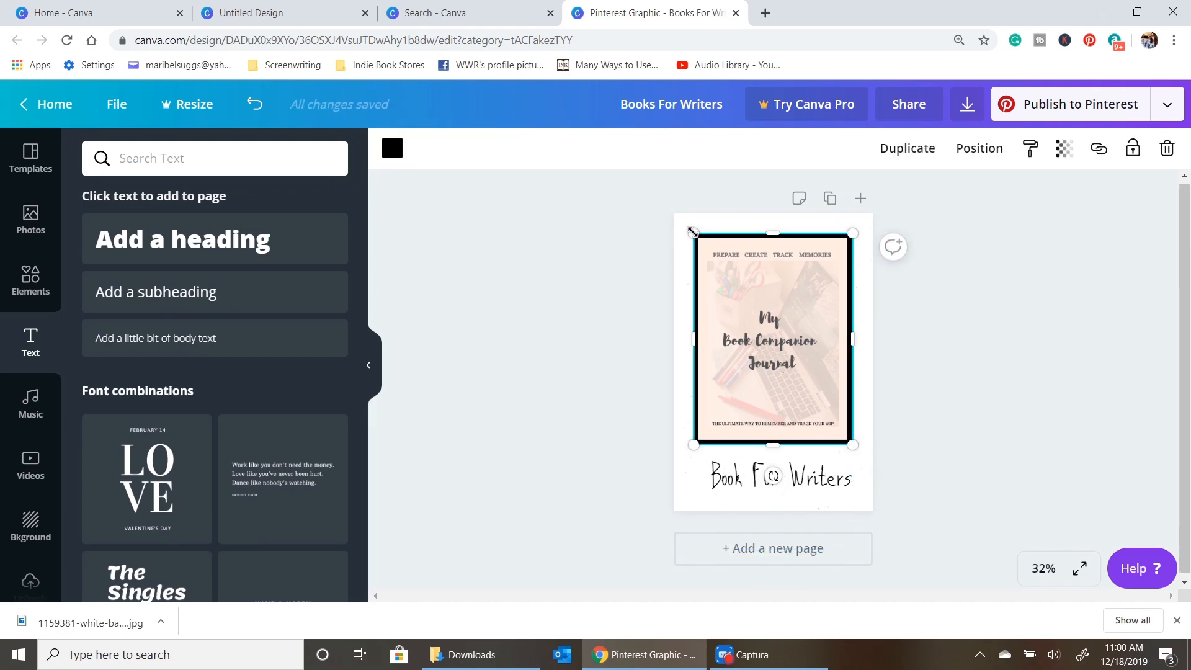
left_click_drag(694, 235, 783, 353)
left_click(746, 293)
left_click_drag(697, 443, 723, 412)
left_click_drag(747, 258, 734, 261)
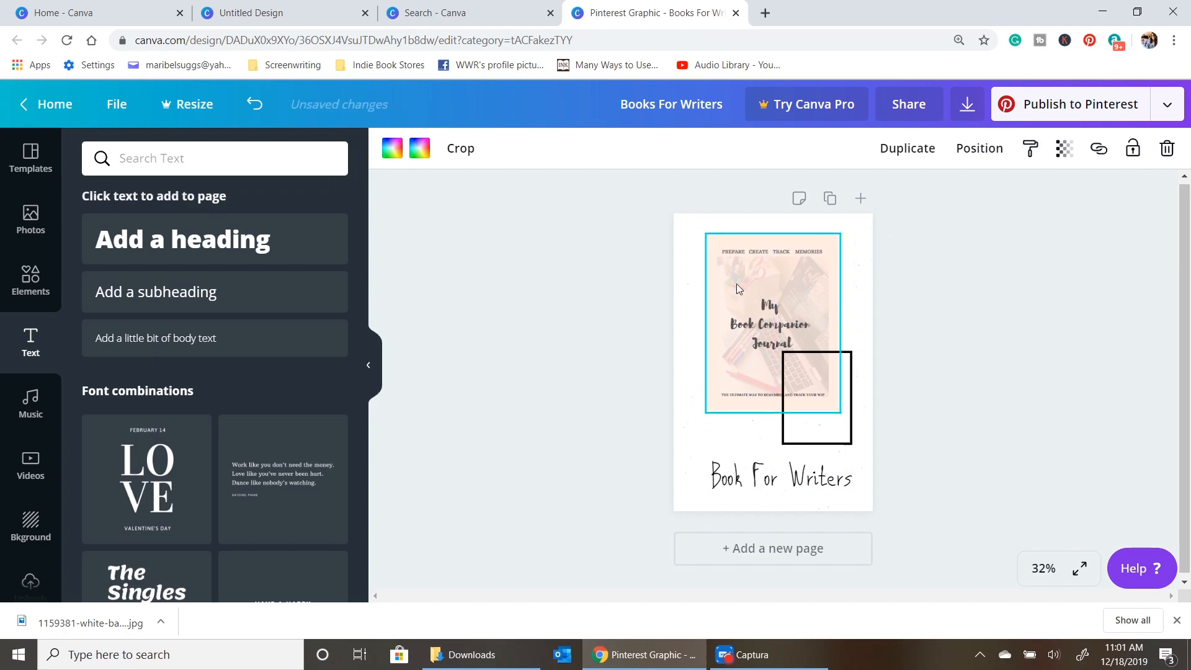
left_click_drag(704, 412, 693, 428)
left_click_drag(858, 438, 735, 444)
left_click_drag(765, 339, 854, 338)
Step: Correct the caption to "Books For Writers" and widen its text box
left_click(743, 477)
type("s")
left_click_drag(711, 523, 683, 523)
left_click(1010, 231)
Step: Nudge the "Books For Writers" caption up towards the cover and rotate it to -6°
mouse_move(786, 475)
left_mouse_down()
mouse_move(794, 468)
mouse_move(780, 467)
left_mouse_up()
left_click(1047, 395)
left_click_drag(773, 572, 780, 569)
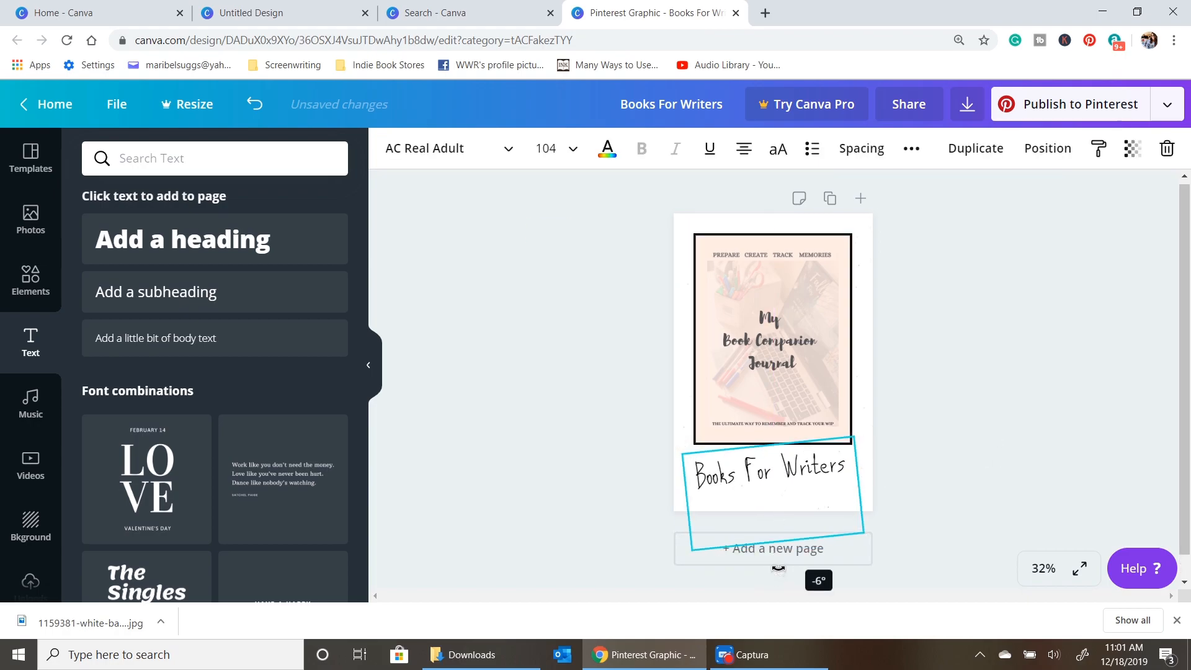
left_click(1031, 401)
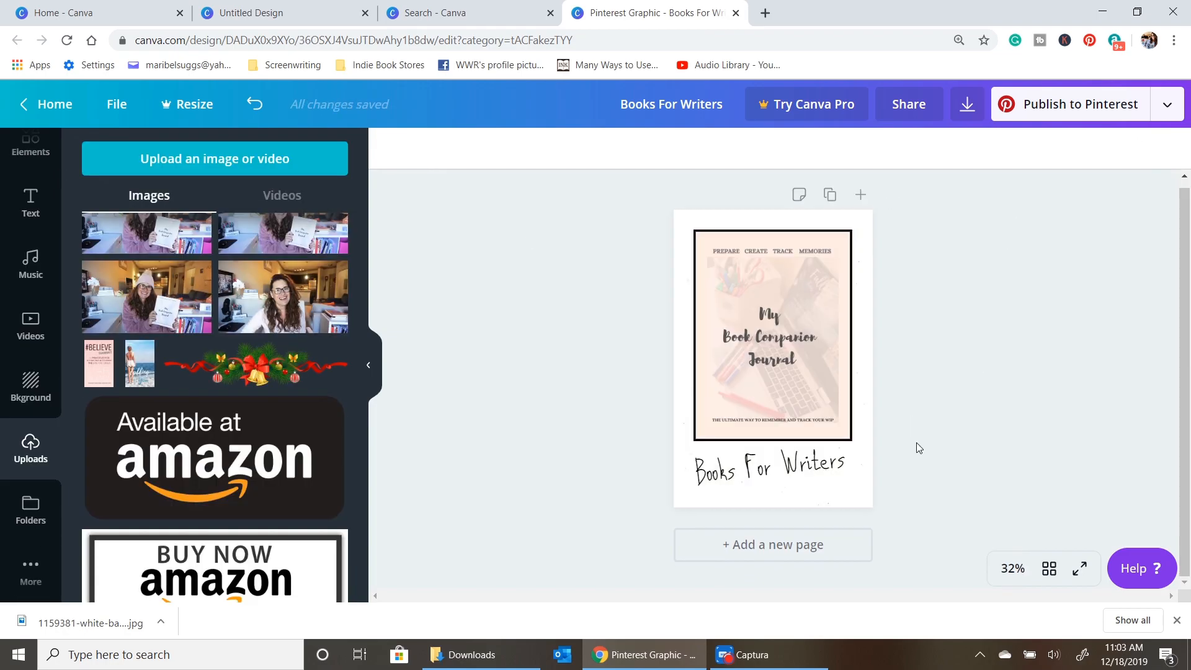
Step: Add a second page and place the uploaded "#BELIEVE DAMMIT" cover on it, scaled down and centred near the top
left_click(803, 551)
left_click(101, 372)
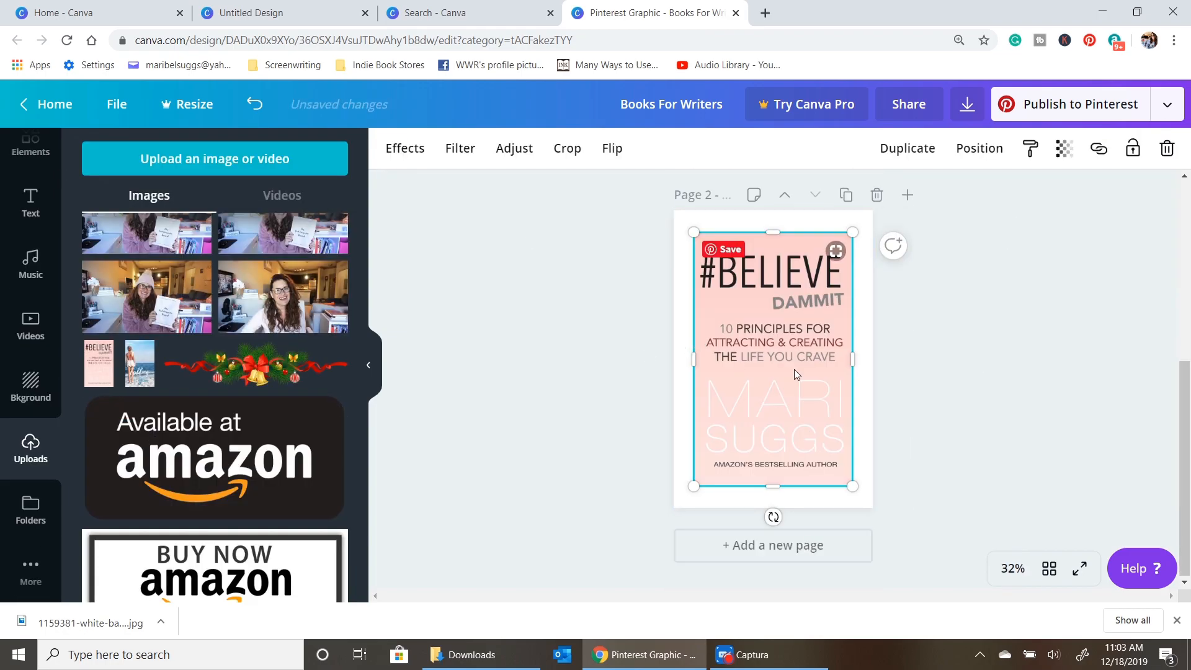
left_click_drag(778, 414, 777, 397)
left_click_drag(773, 470, 734, 418)
left_click_drag(784, 345, 757, 346)
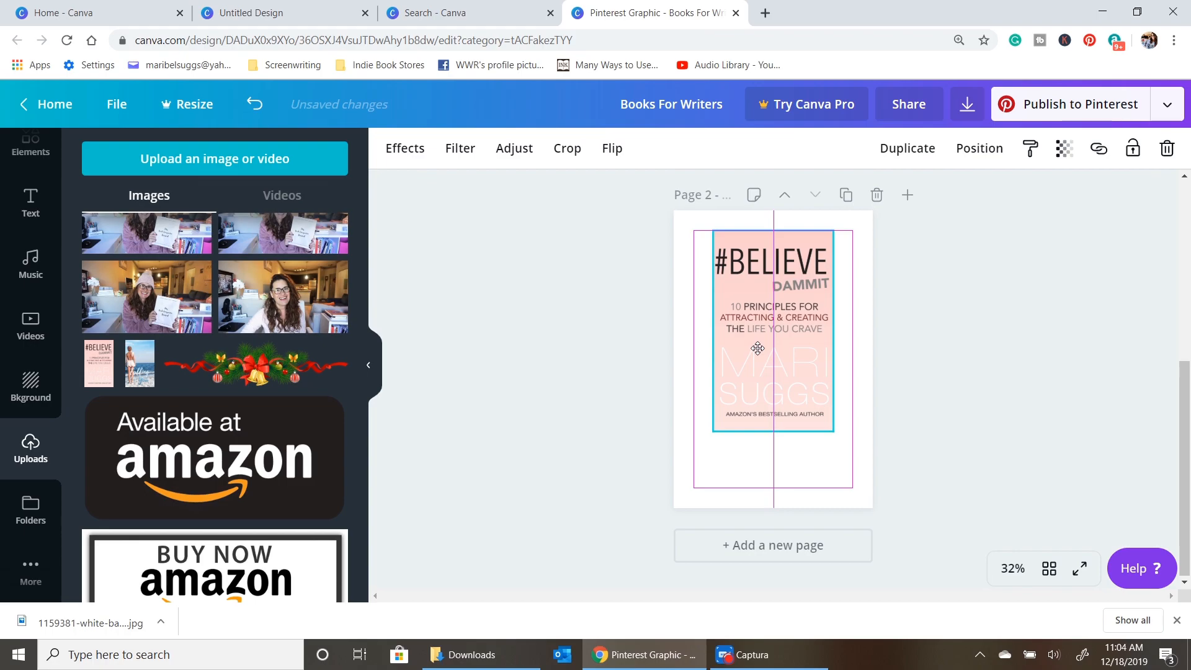
left_click_drag(713, 431, 700, 452)
left_click_drag(766, 390, 773, 389)
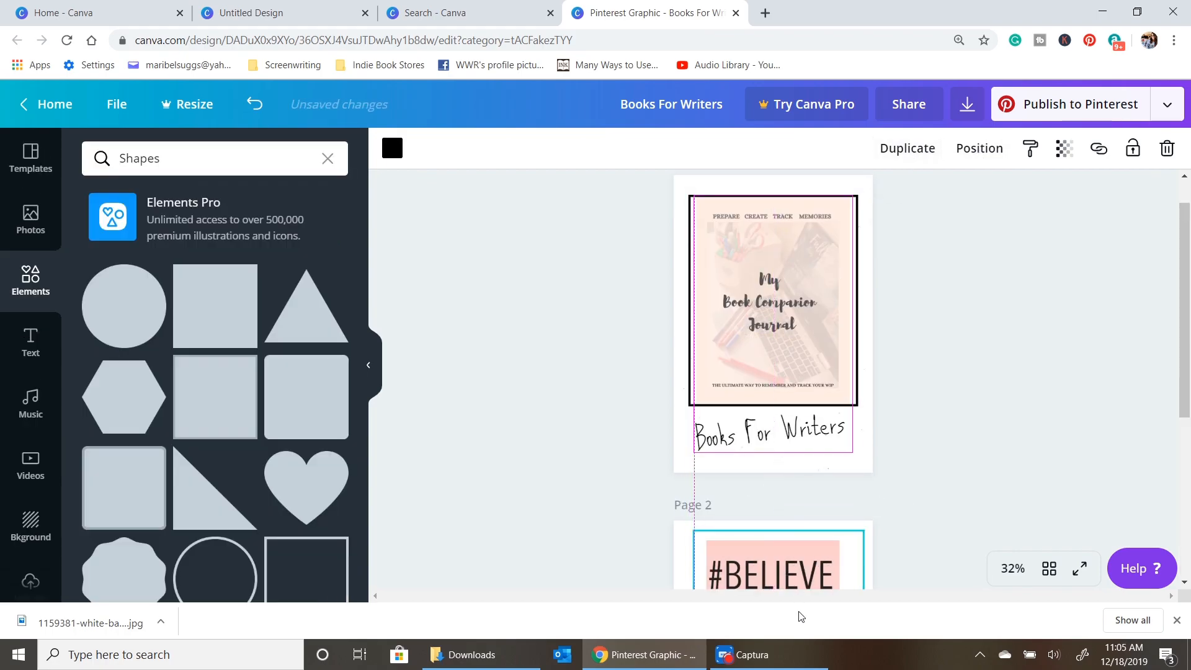
Step: Stretch the black border on page 2 downward so it encloses the whole "#BELIEVE DAMMIT" cover
scroll(1018, 452, "down", 5)
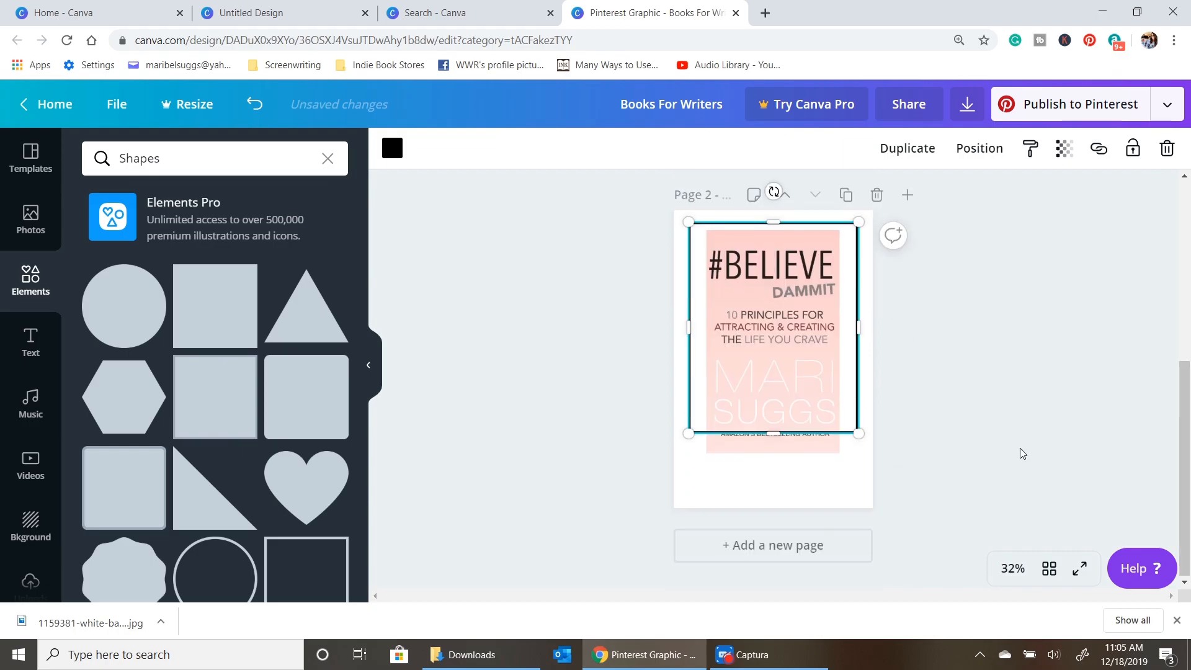
left_click(785, 434)
left_click_drag(771, 431, 771, 467)
left_click(941, 433)
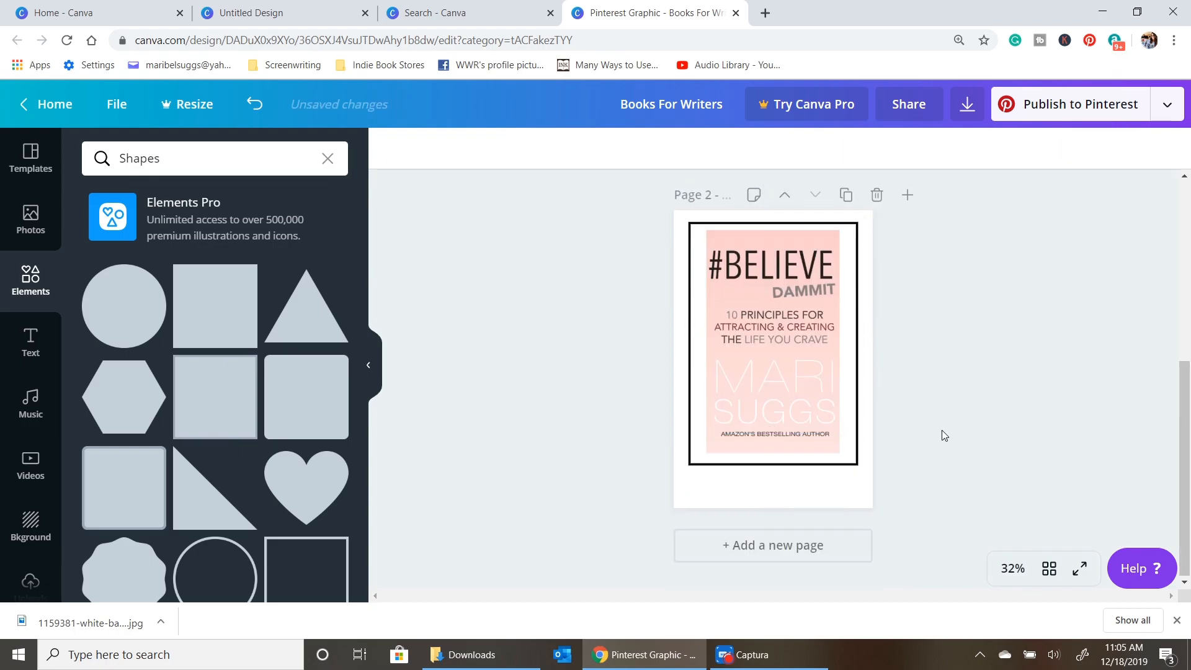
Step: Duplicate the "Books For Writers" caption from page 1 and move the copy below the cover on page 2
scroll(830, 321, "up", 3)
left_click(828, 317)
left_click(961, 148)
left_click_drag(782, 278, 778, 552)
scroll(778, 546, "down", 3)
left_click_drag(780, 409, 776, 478)
Step: Change the page 2 caption to "Books For Mindfulness", and widen its box and reduce the font size to fit one line
double_click(816, 479)
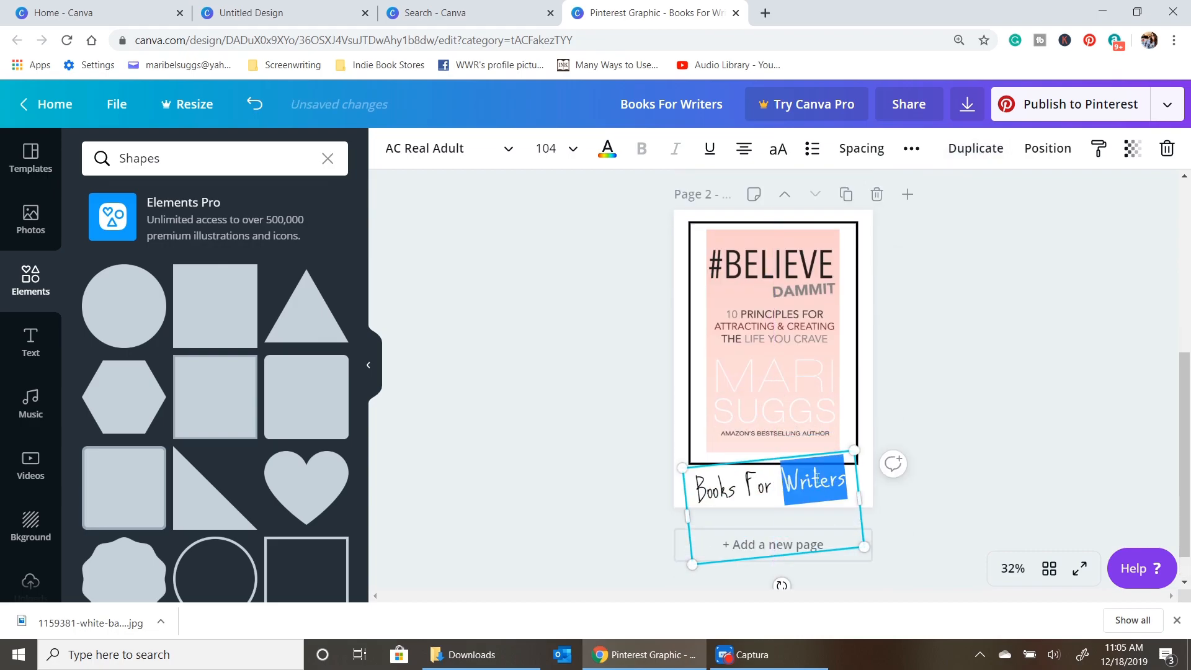
type("Mindfulness")
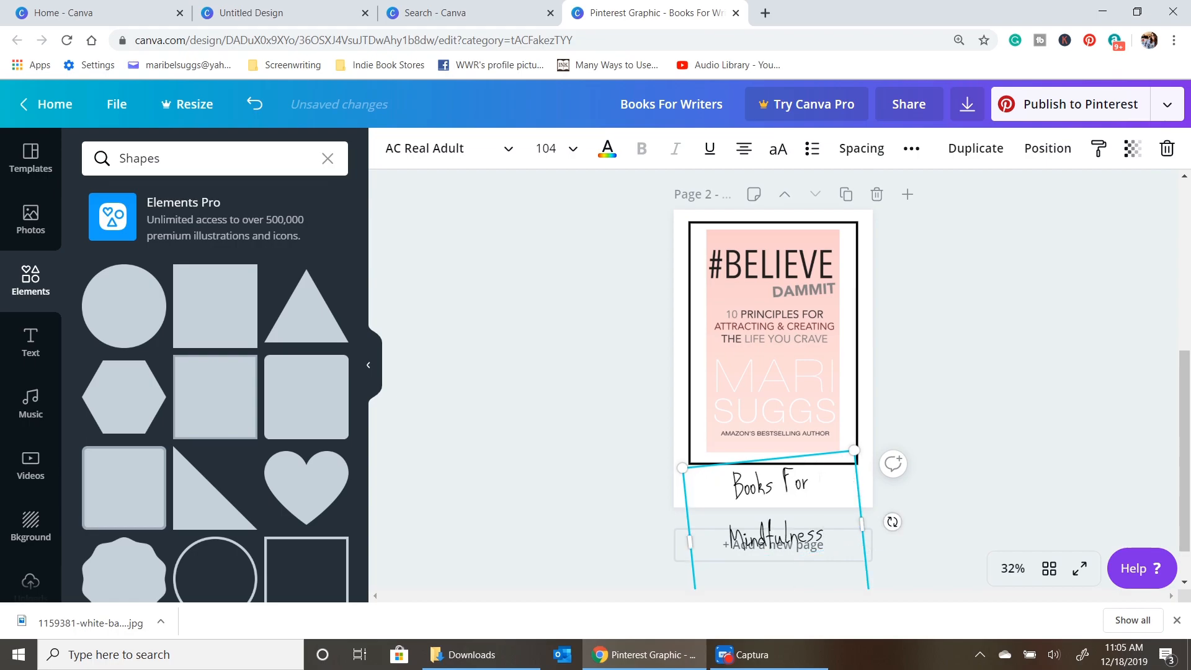
left_click_drag(861, 527, 905, 526)
left_click(580, 157)
left_click(564, 354)
mouse_move(760, 487)
left_mouse_down()
mouse_move(741, 486)
mouse_move(752, 486)
left_mouse_up()
left_click(1060, 367)
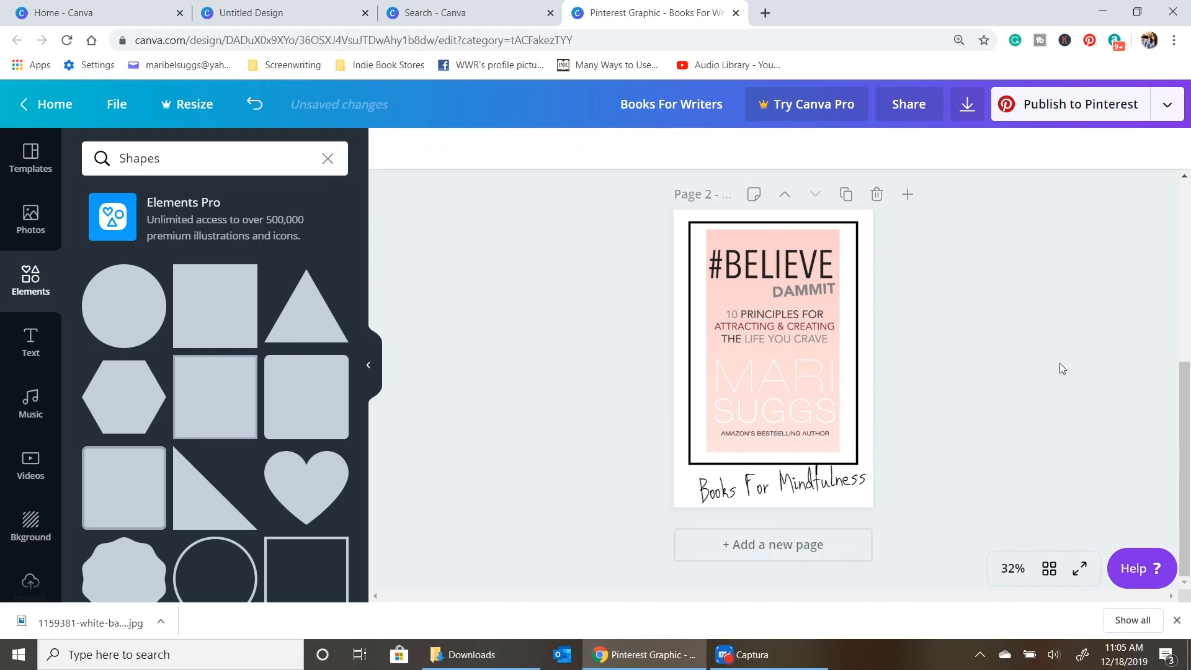
Step: Duplicate page 2, and on the copy move the border aside and delete the "#BELIEVE DAMMIT" cover
left_click(846, 194)
left_click(800, 367)
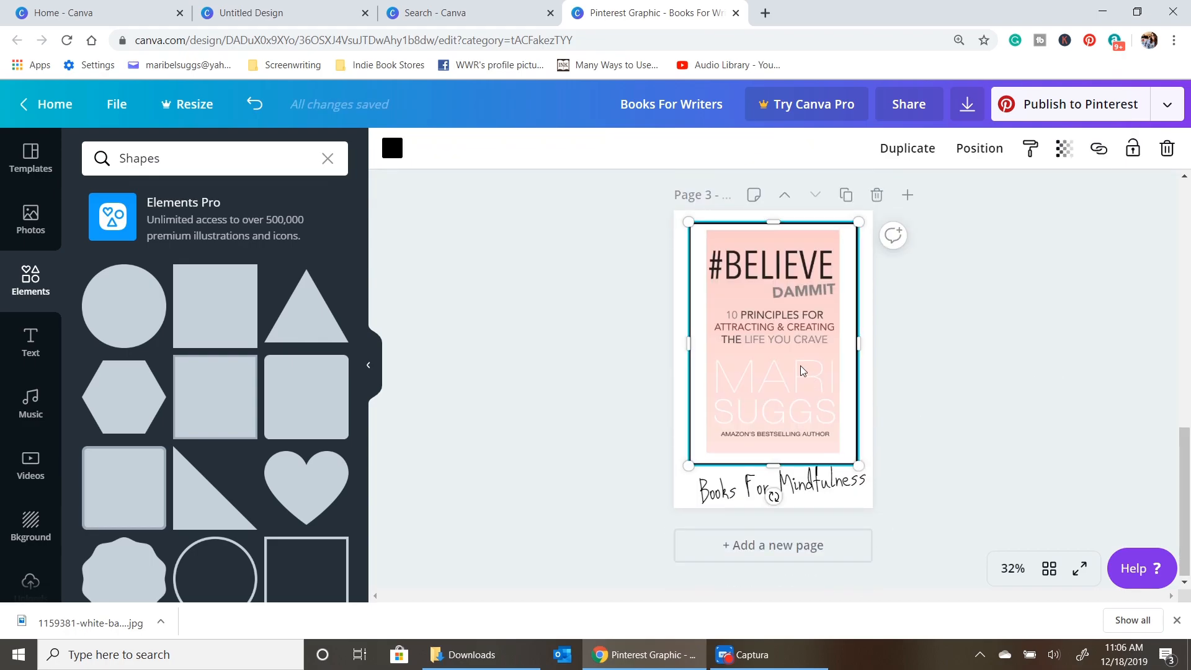
left_click_drag(740, 286, 628, 302)
left_click(792, 288)
key("Delete")
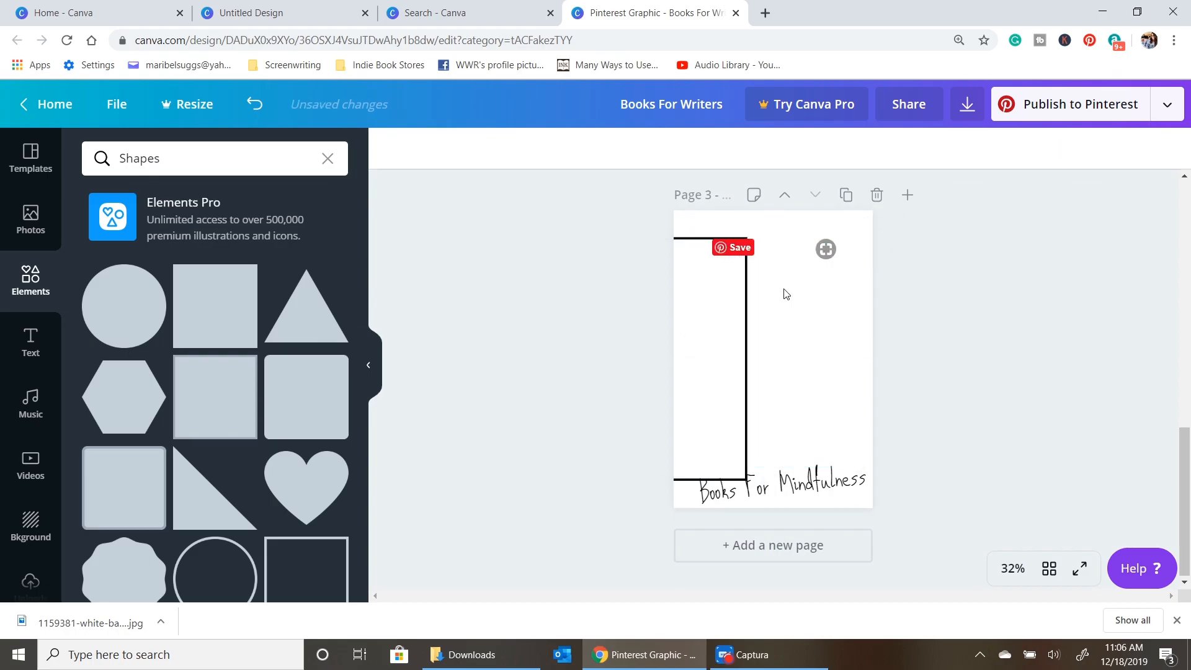
Step: Add the uploaded "Falling For You" cover to page 3 and shrink it to leave white space around it
left_click(37, 236)
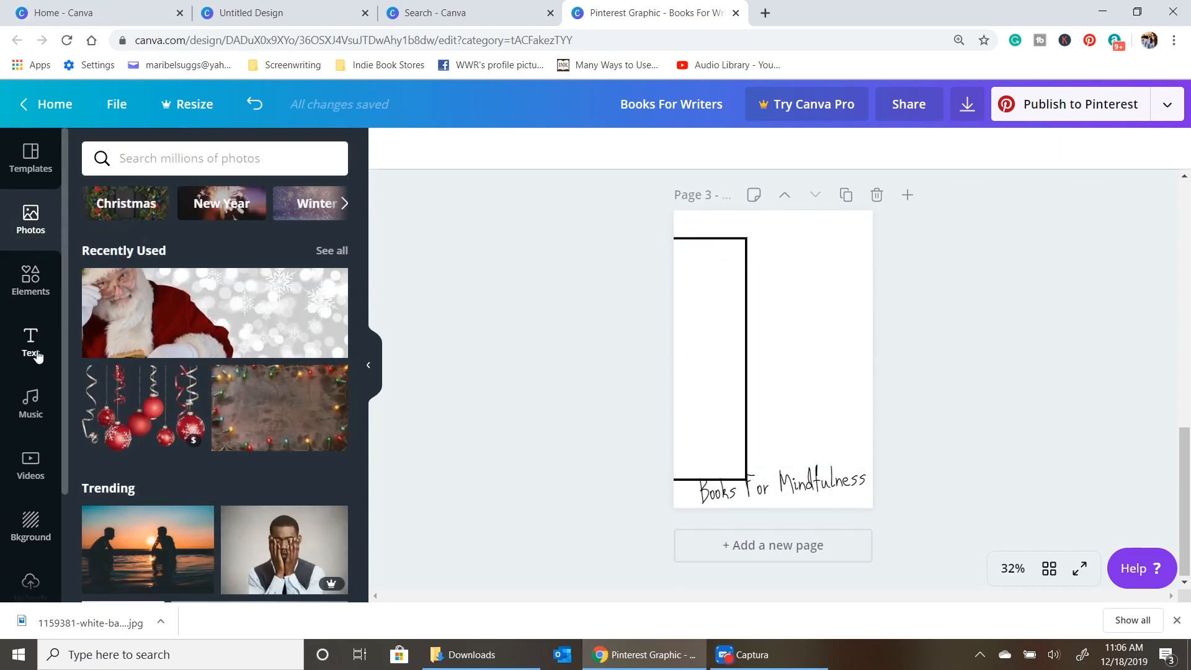
left_click(30, 582)
left_click(140, 285)
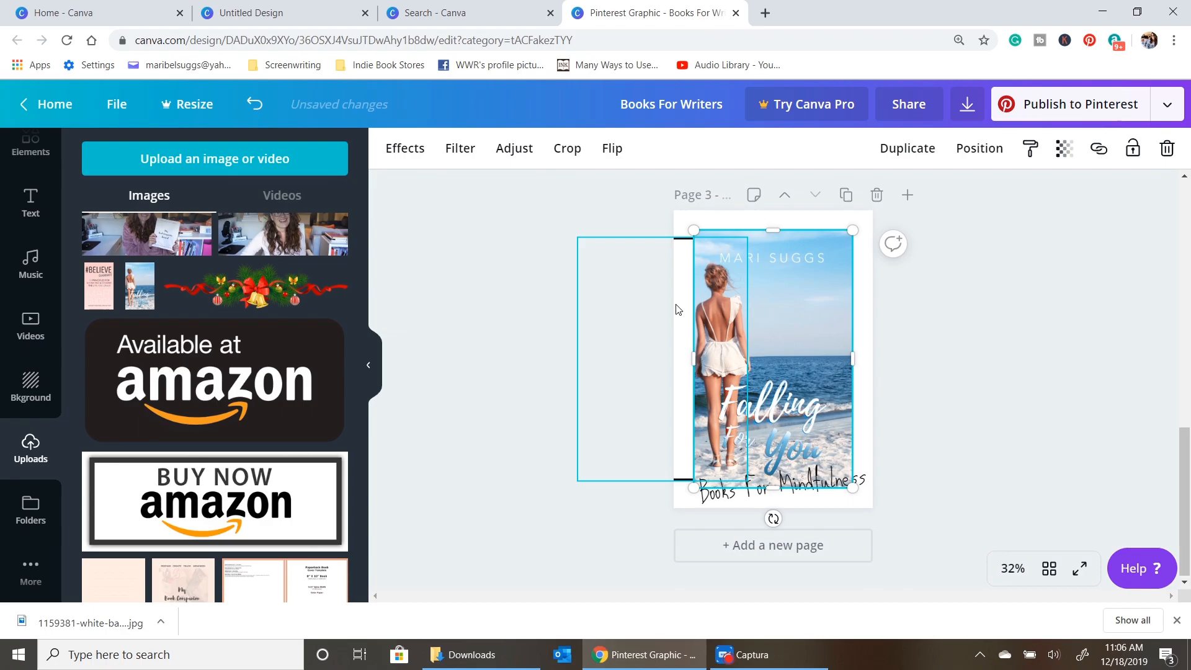
left_click_drag(693, 489, 705, 462)
left_click_drag(699, 366, 695, 366)
Step: Remove the black border from around the "Falling For You" cover on page 3
left_click(837, 231)
left_click_drag(852, 231, 851, 234)
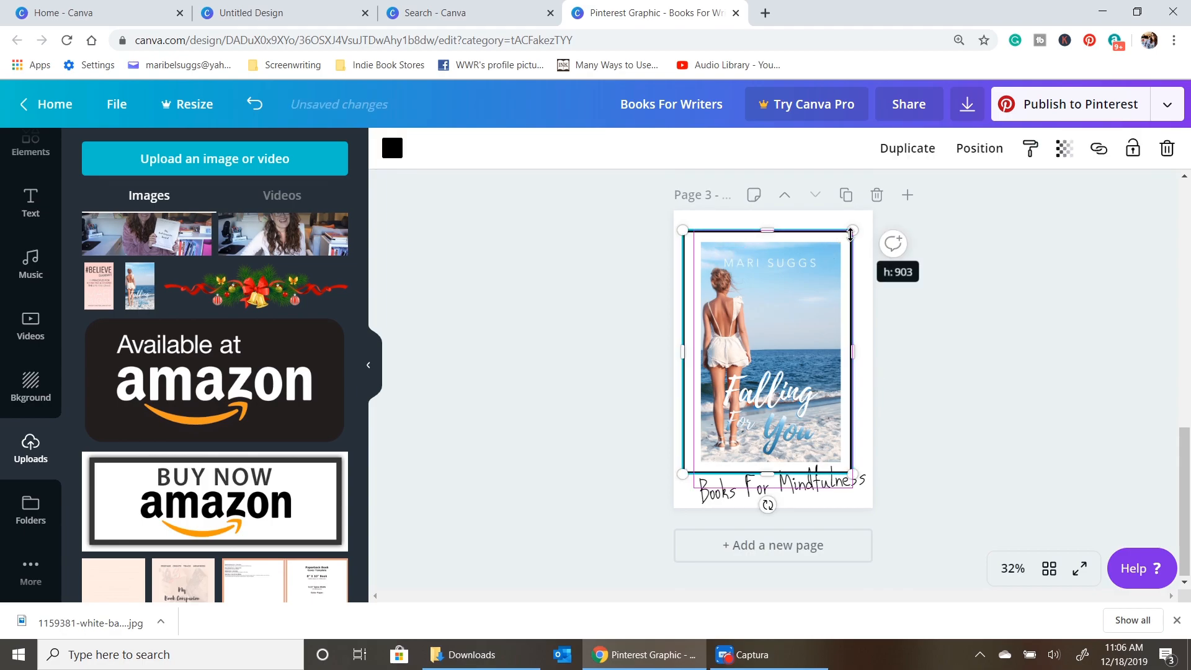
key("Delete")
Step: Change the page 3 caption to "Books For the Romantic" and widen its text box to fit one line
double_click(849, 480)
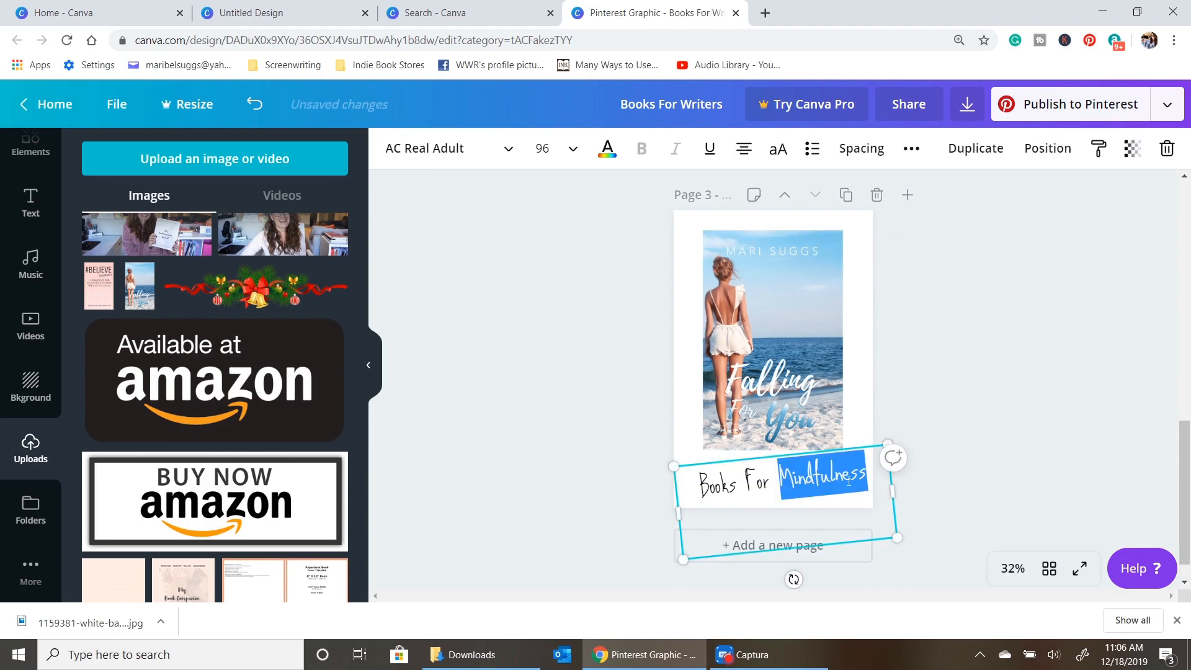
type("t")
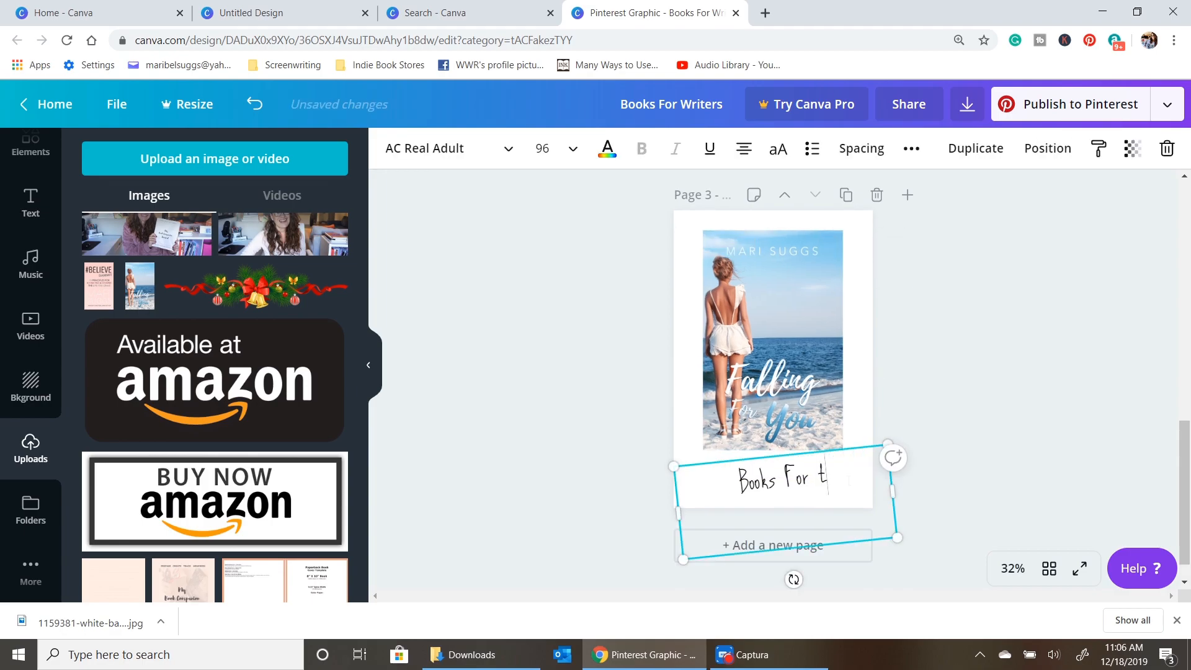
type("ntic")
left_click_drag(678, 513, 658, 515)
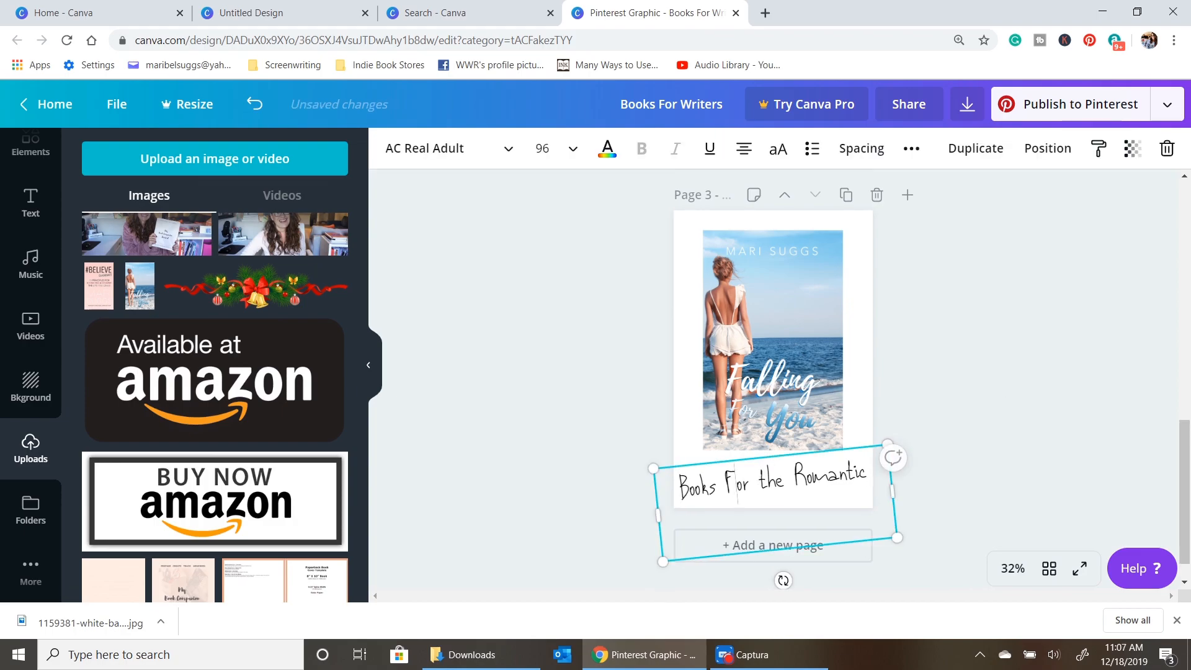
left_click(1078, 360)
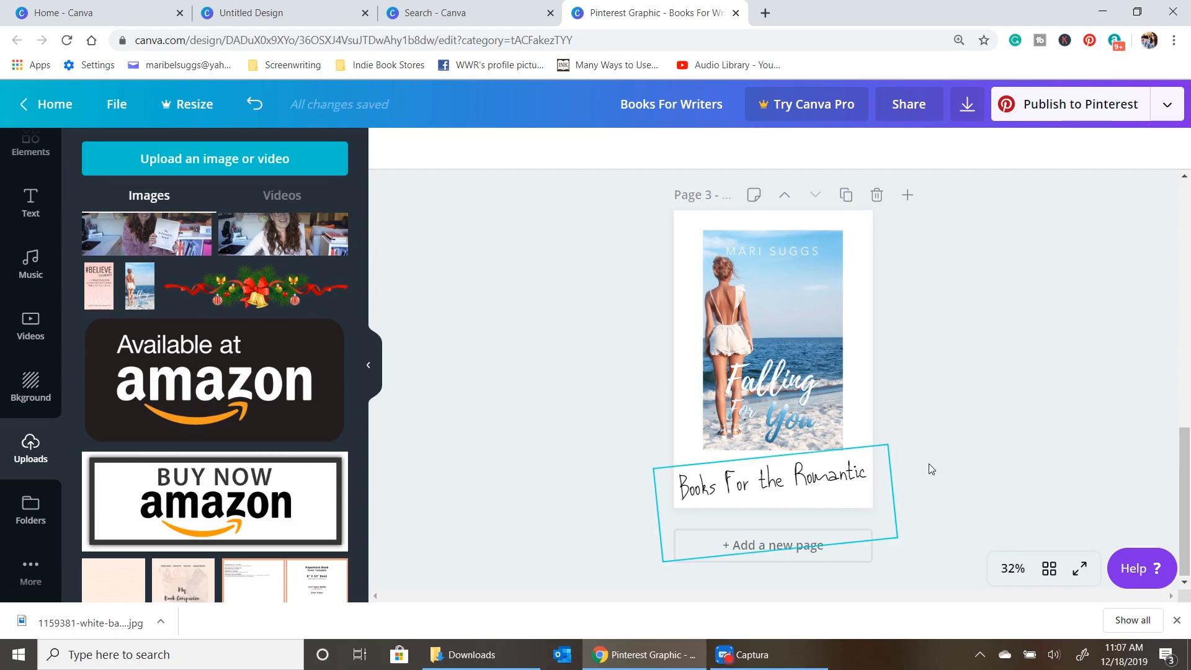
Step: Delete the black borders around the covers on pages 1 and 2
scroll(825, 500, "up", 5)
scroll(850, 399, "up", 5)
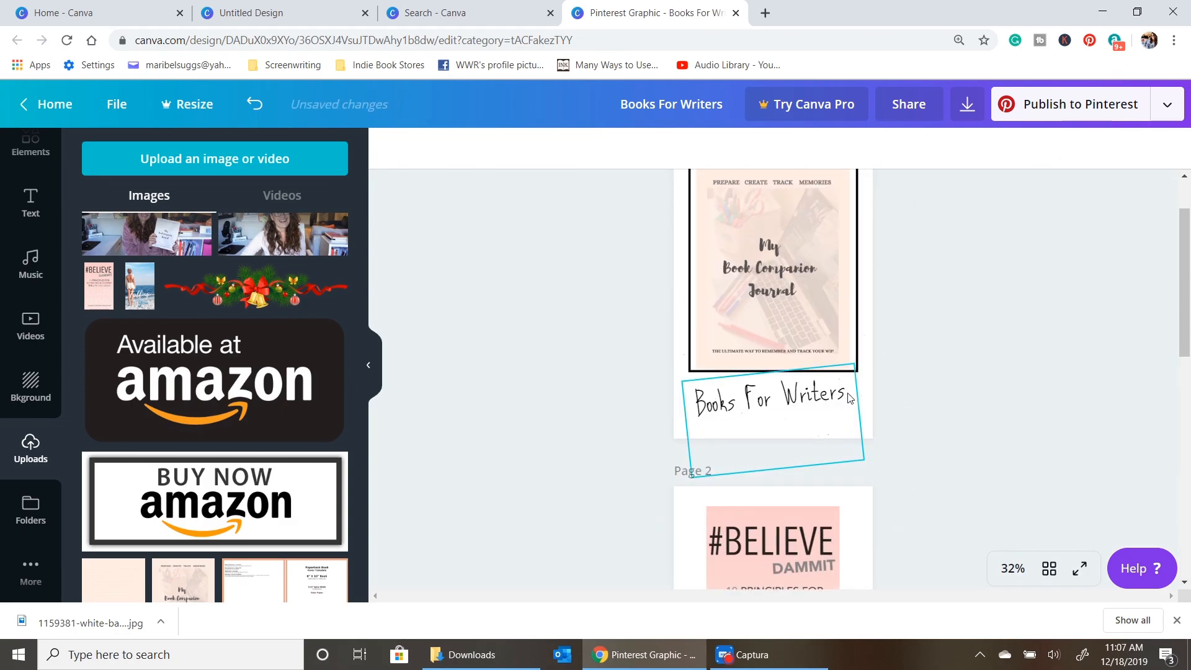
scroll(850, 398, "up", 1)
left_click(855, 380)
key("Delete")
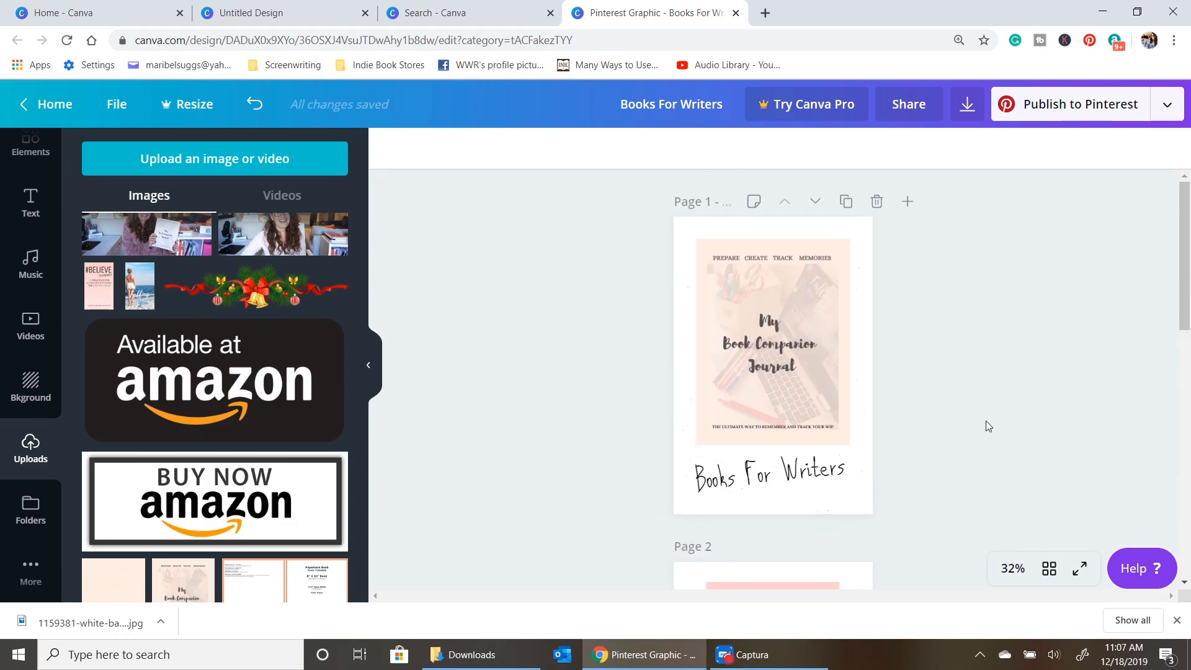
scroll(986, 426, "down", 10)
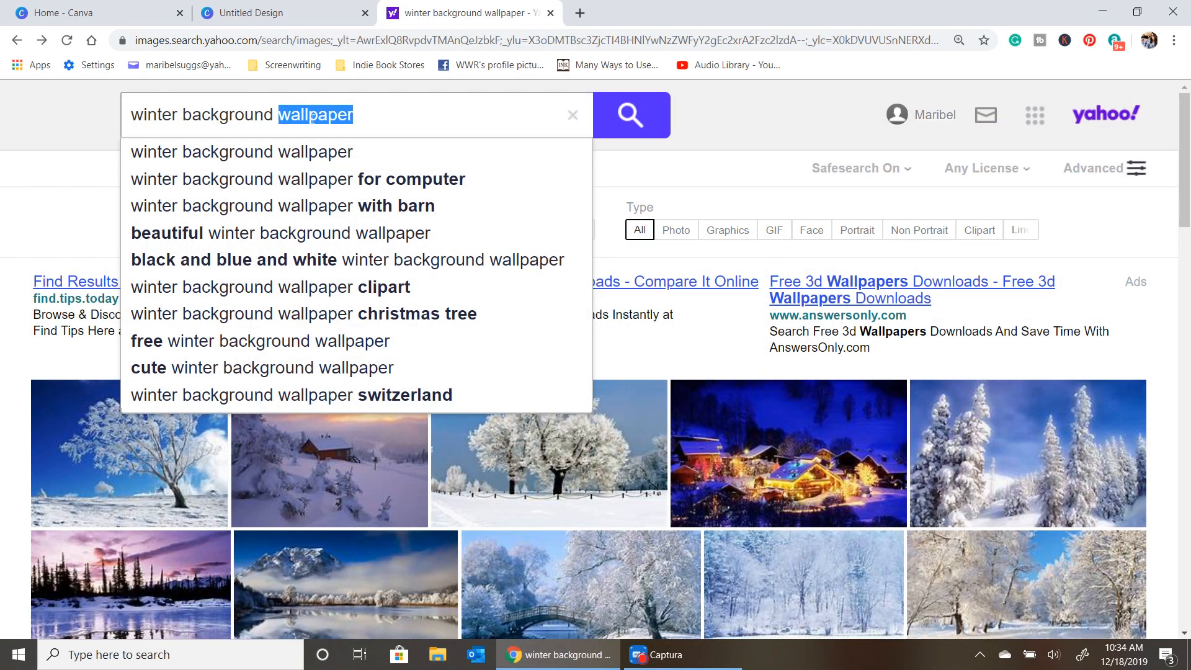
Step: Search Yahoo Images for "winter background clipart", download the snowy pine-tree picture, and close its preview
type("ckground c")
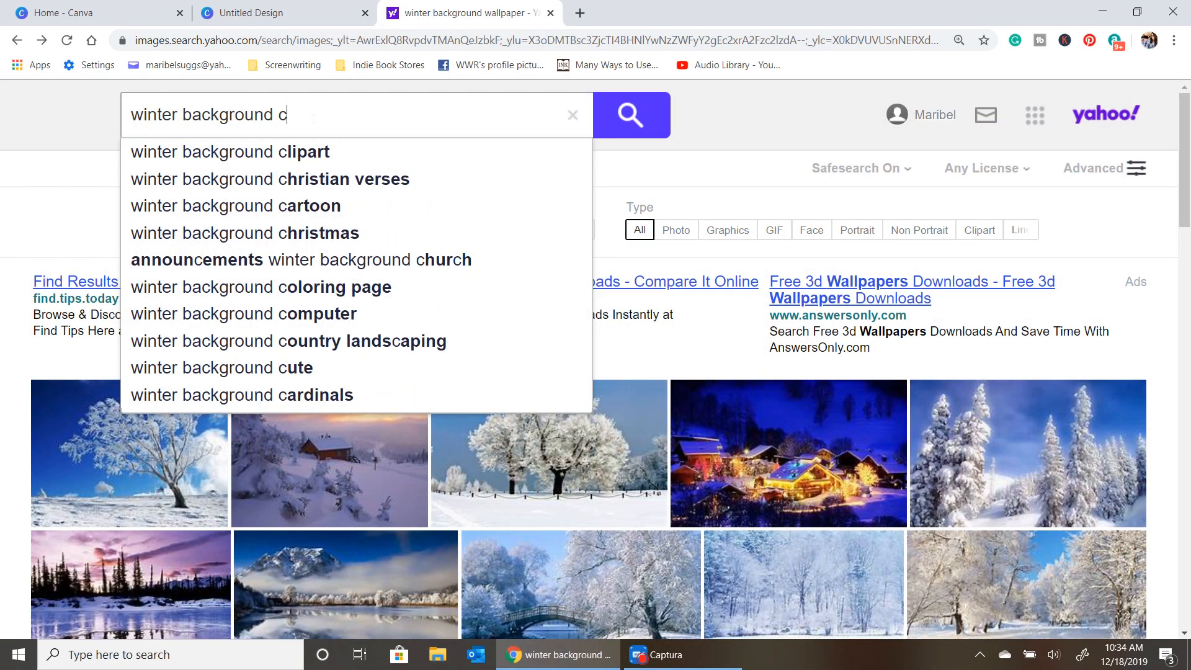
type("lip")
left_click(301, 152)
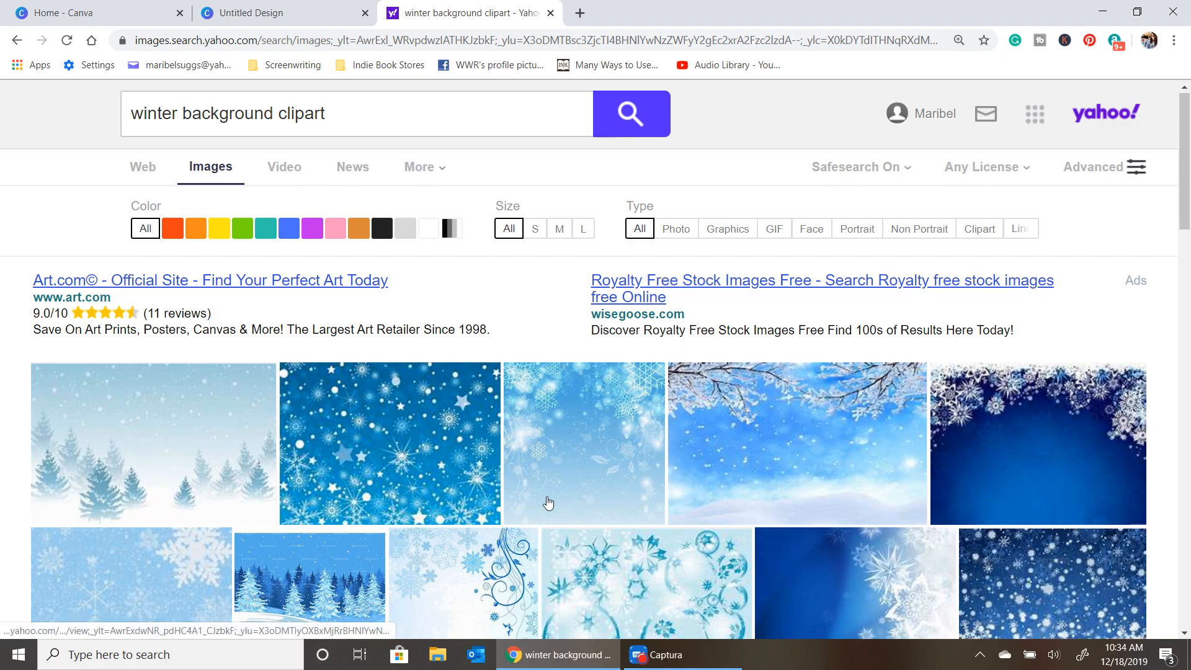
scroll(546, 500, "down", 2)
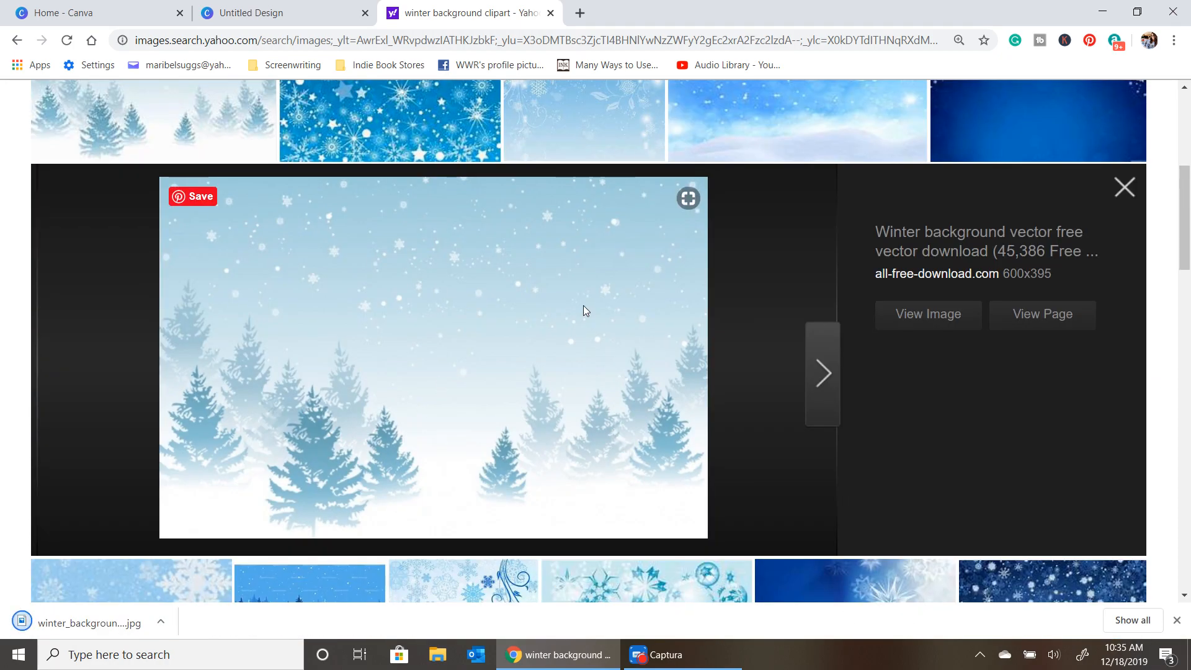
left_click(1124, 186)
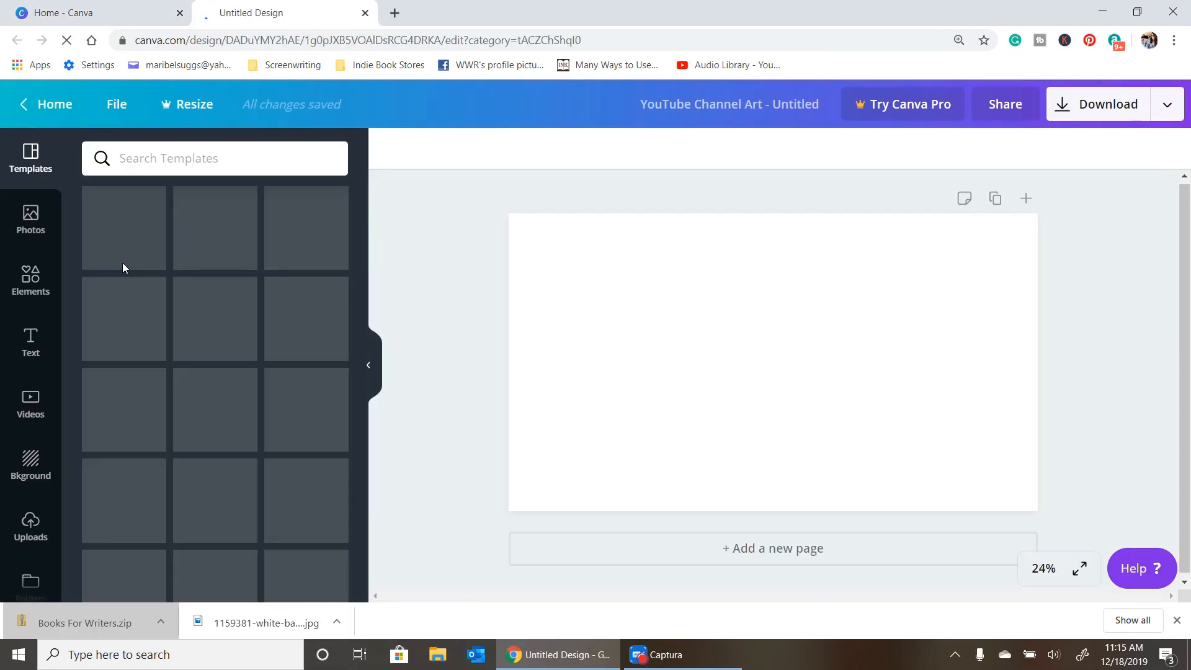
Step: Add the uploaded channel art safe-area template to the YouTube design and stretch it to fill the whole canvas
left_click(34, 531)
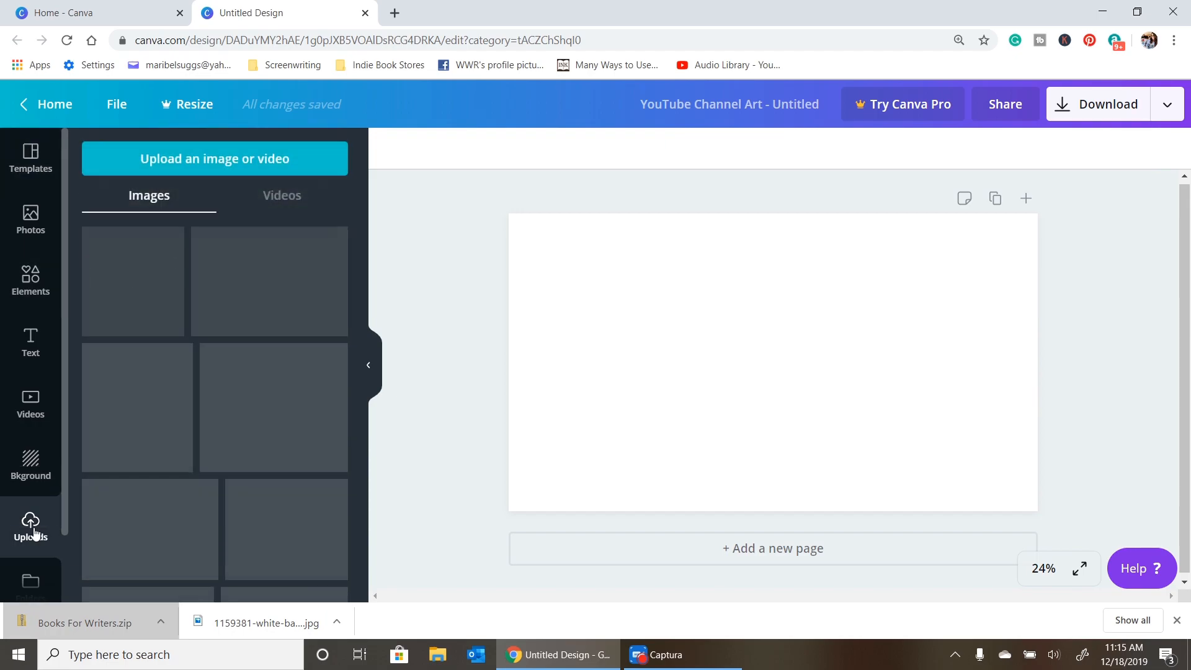
left_click(159, 483)
left_click_drag(776, 378, 777, 344)
left_click_drag(756, 444, 783, 506)
left_click_drag(562, 362, 508, 362)
left_click_drag(986, 362, 1037, 364)
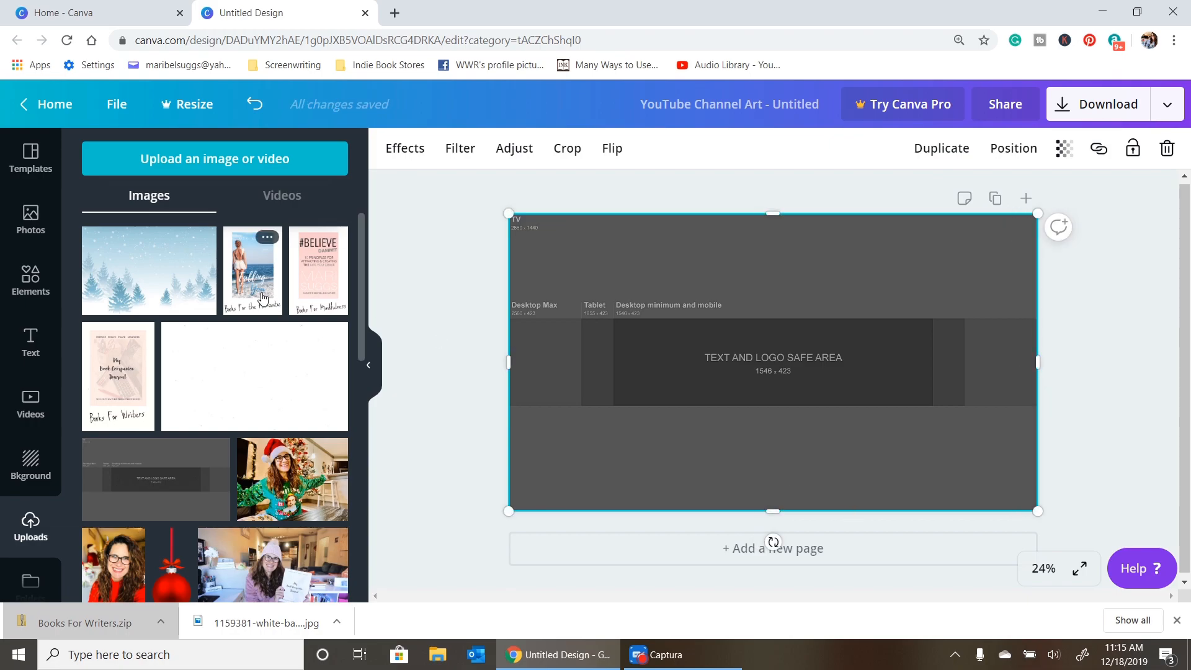
Step: Add the "Books For the Romantic" and "Books For Mindfulness" images, shrunk to fit side by side at the safe area's right end
left_click(252, 270)
left_click_drag(695, 243, 784, 379)
left_click_drag(830, 442, 895, 399)
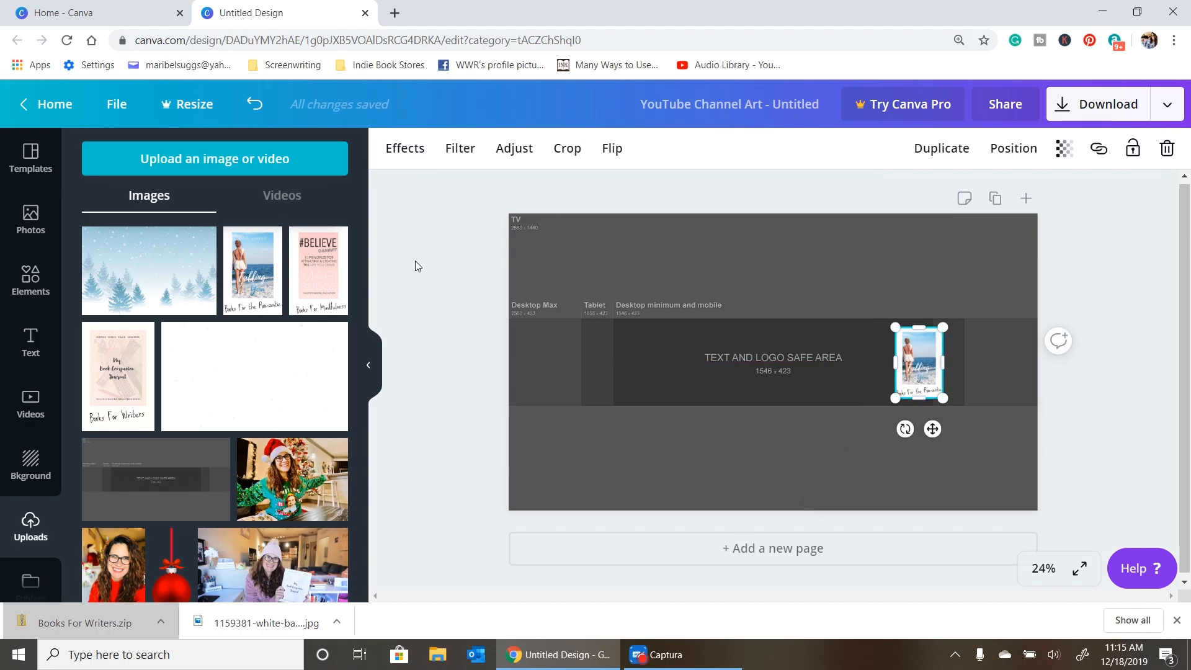
left_click(318, 270)
left_click_drag(695, 474, 824, 398)
Step: Add the "Books For Writers" image, shrink it to match, and line up the three covers in a row
left_click(117, 376)
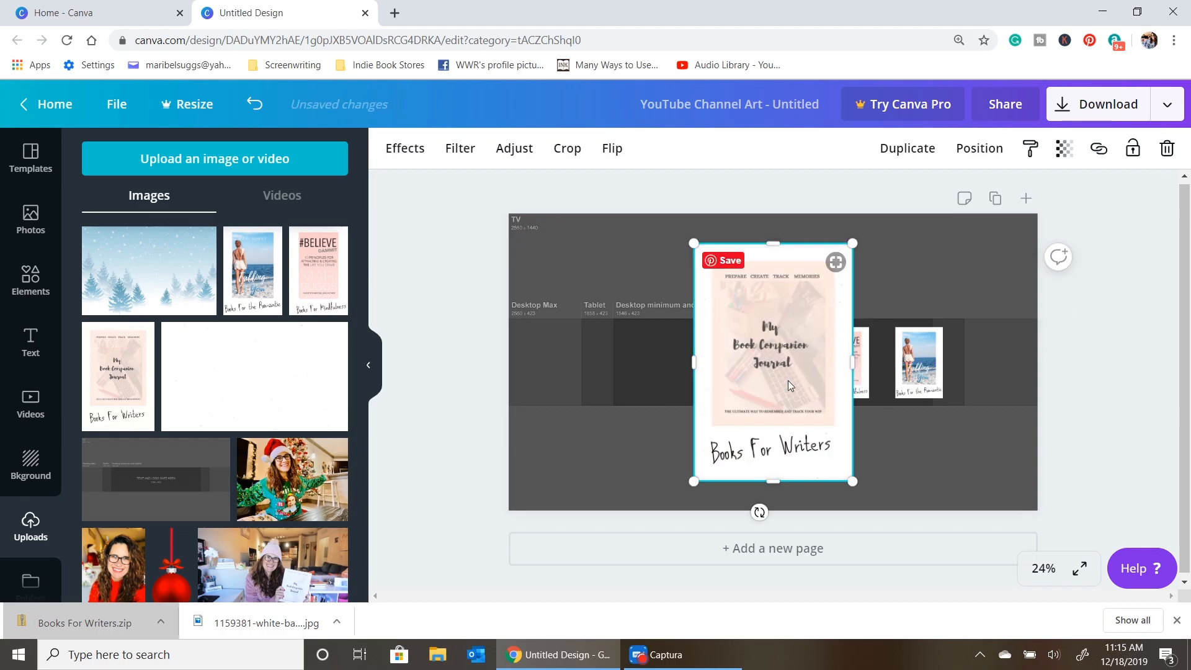
left_click_drag(699, 479, 757, 387)
left_click_drag(784, 342, 785, 352)
left_click(842, 384)
left_click_drag(822, 398, 897, 395)
left_click(913, 385)
left_click(849, 366)
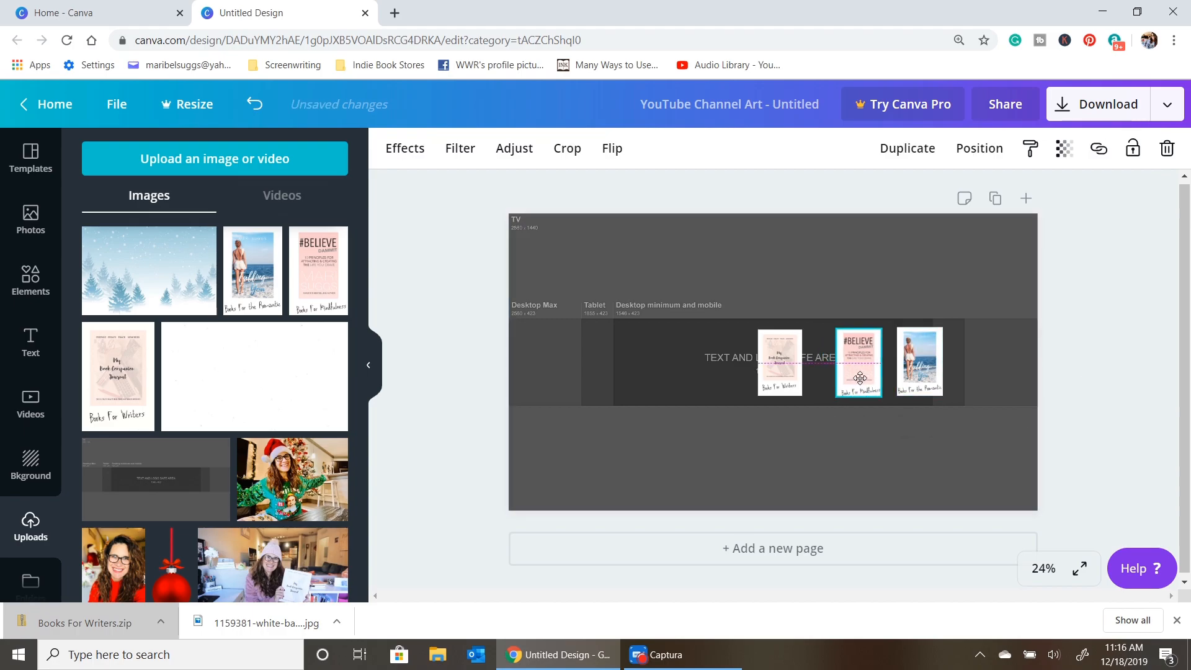
Step: Tilt the "Books For Writers" cover slightly clockwise and the "Books For the Romantic" cover slightly counter-clockwise
left_click_drag(839, 427, 789, 428)
left_click(780, 366)
left_click(920, 362)
mouse_move(904, 427)
left_mouse_down()
mouse_move(784, 419)
mouse_move(907, 423)
left_mouse_up()
left_click(859, 363)
left_click(795, 363)
left_click(922, 388)
left_click(795, 363)
left_click_drag(780, 426, 784, 427)
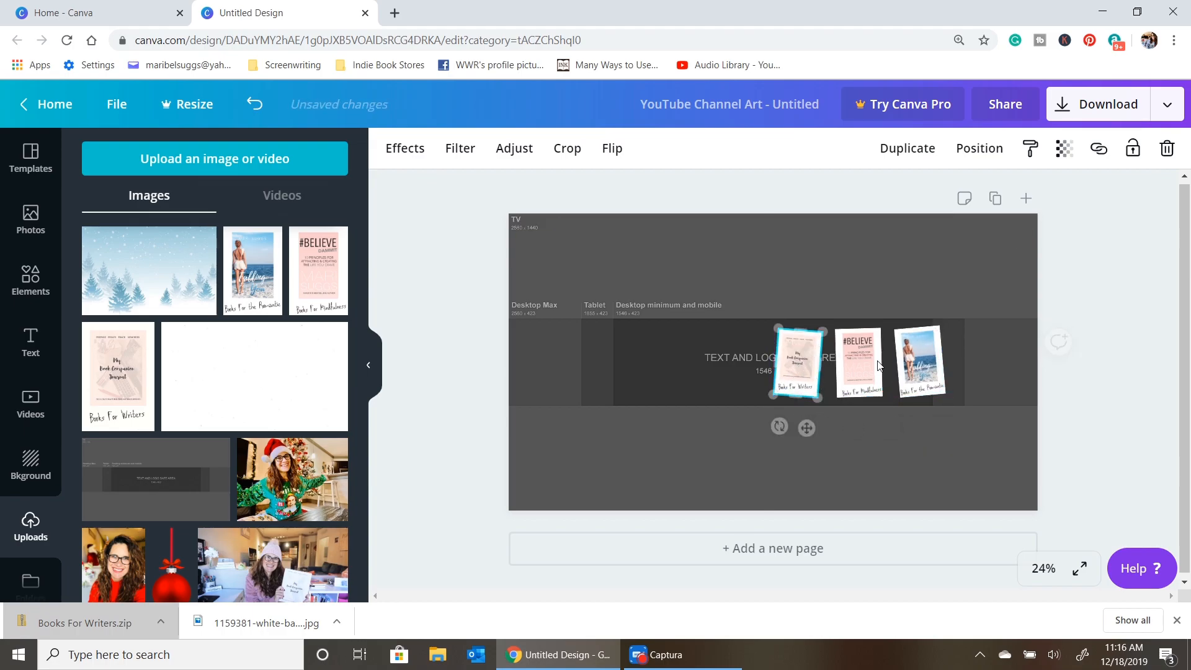
Step: Rotate the tilted book covers back upright
left_click(907, 385)
left_click_drag(908, 426, 783, 427)
left_click(859, 388)
left_click(794, 387)
left_click(919, 366)
left_click_drag(907, 426, 906, 426)
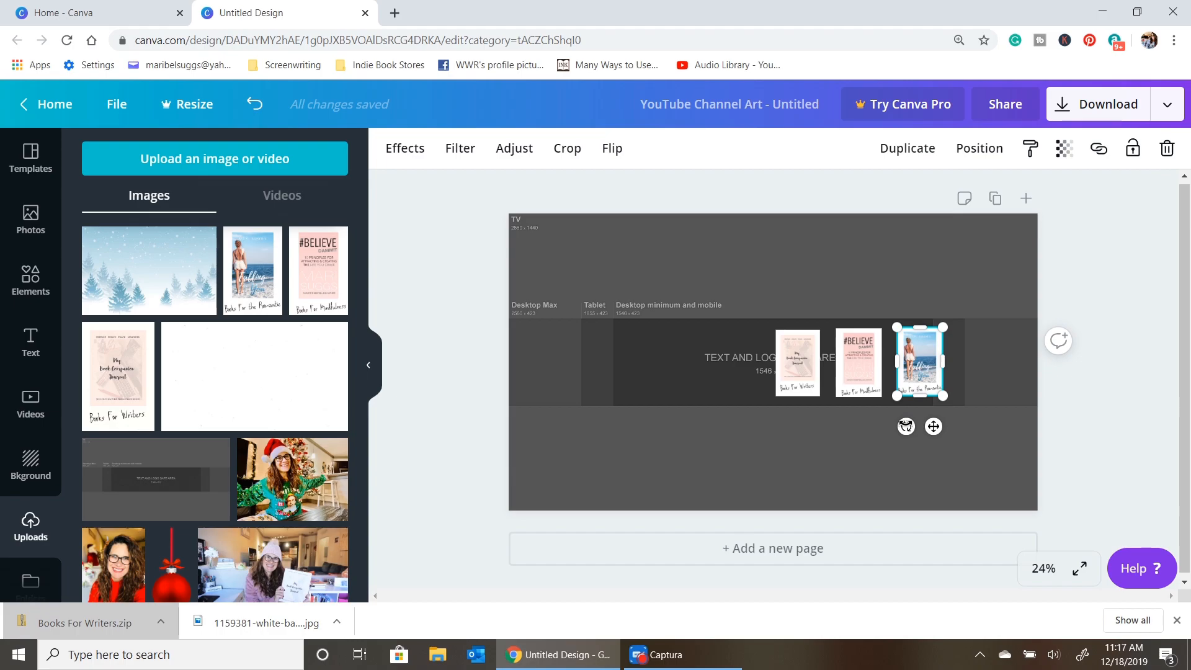
Step: Shrink the Romantic and Mindfulness covers to match the Writers cover and even out the spacing of the three
left_click(807, 459)
left_click(919, 366)
left_click_drag(897, 327, 900, 332)
left_click(861, 348)
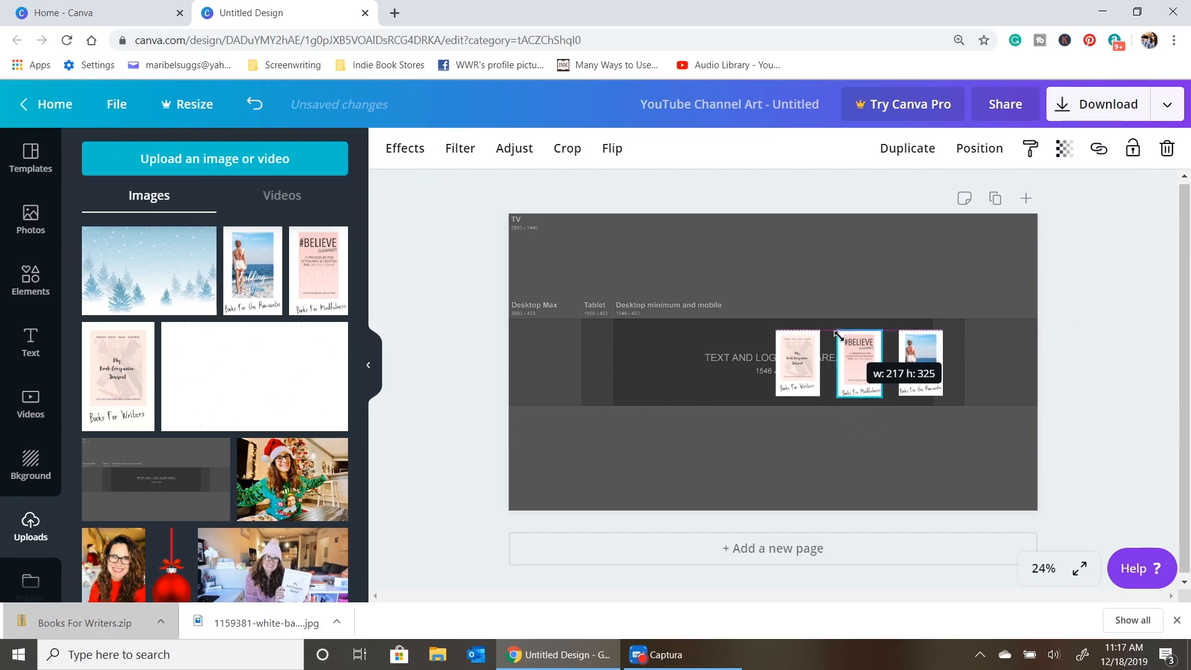
left_click(946, 293)
left_click(801, 360)
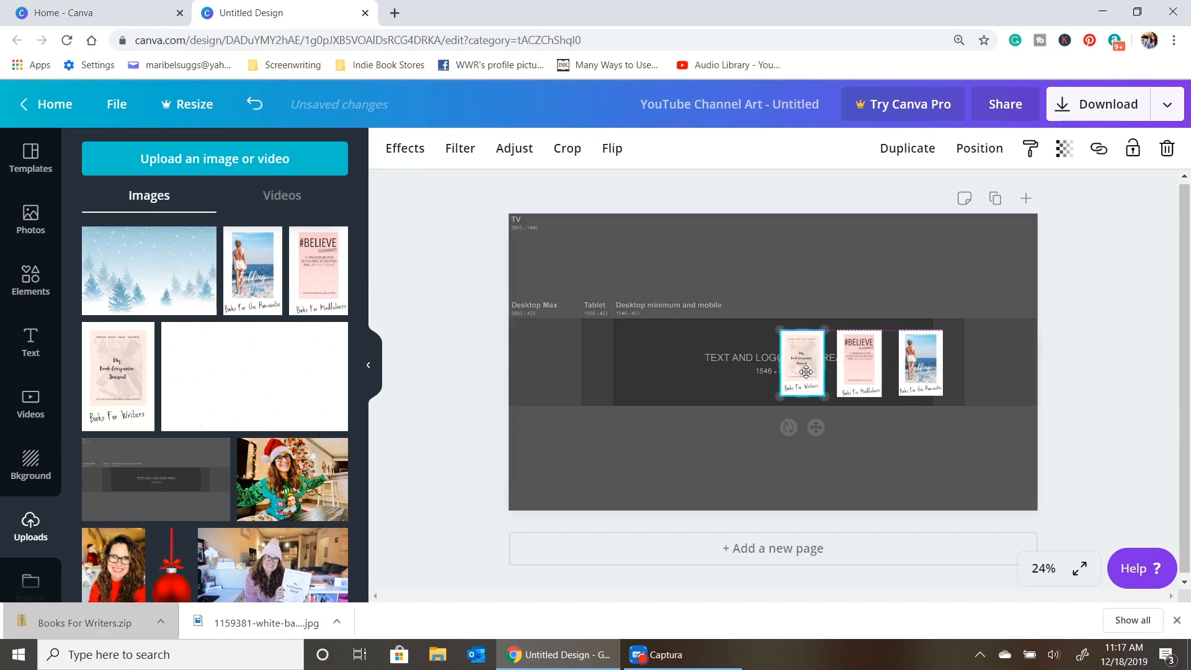
left_click_drag(906, 374, 900, 373)
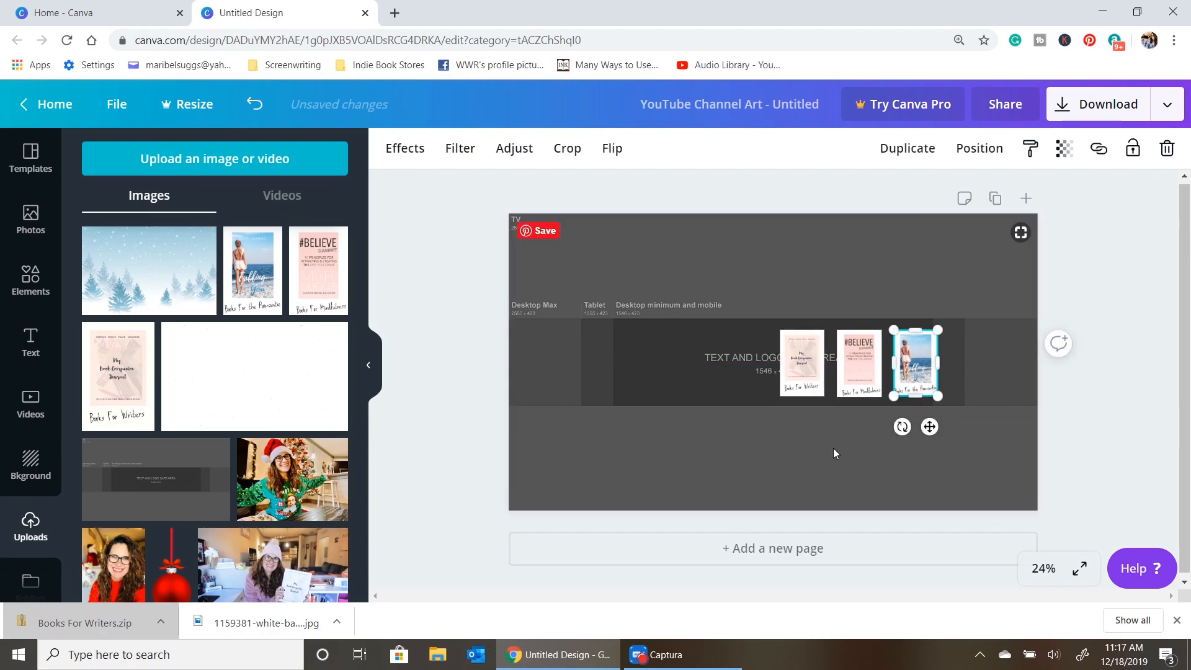
Step: Add a heading containing the author's name to the channel art
left_click(705, 372)
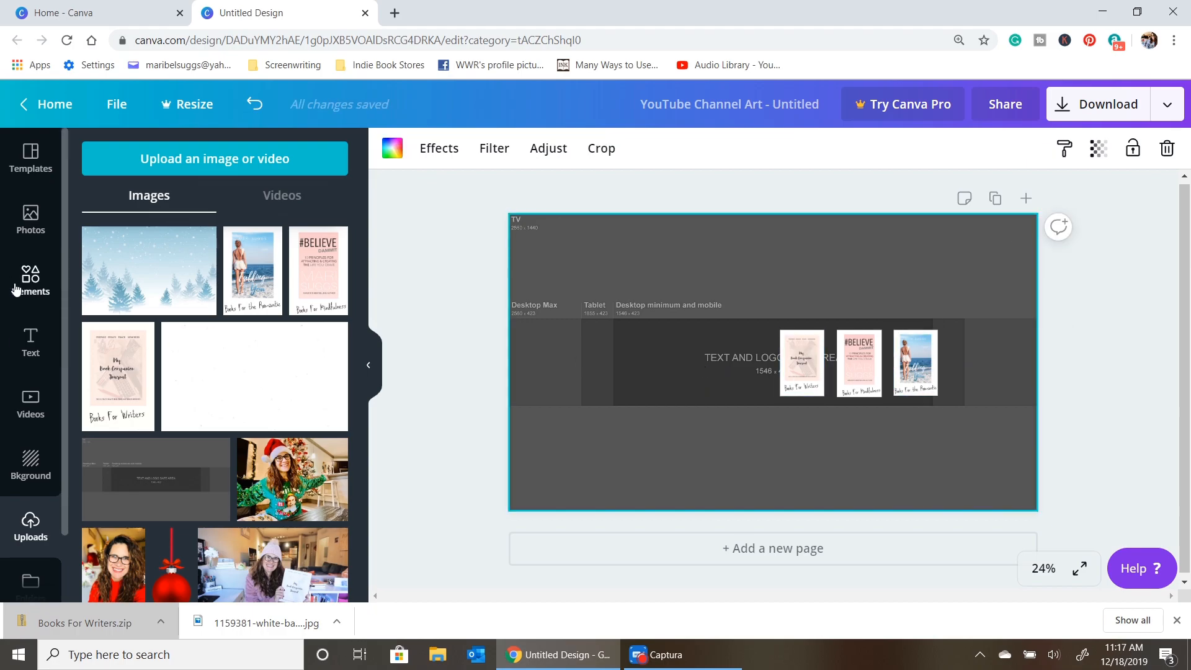
left_click(36, 347)
left_click(98, 243)
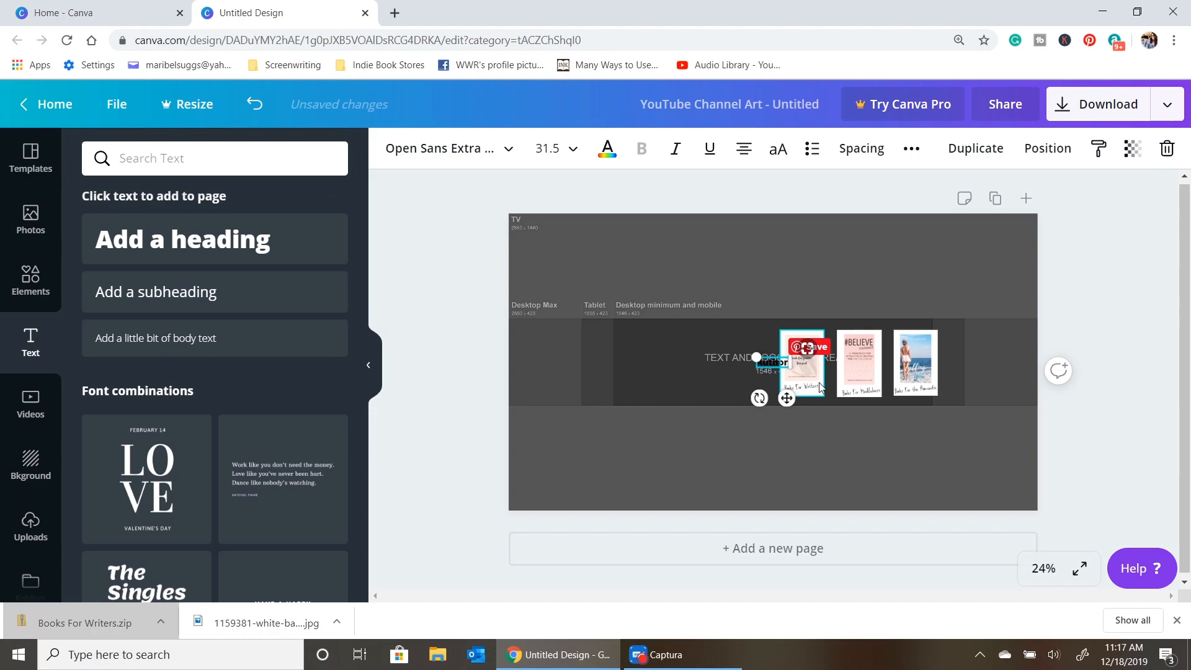
type("Mari Suggs")
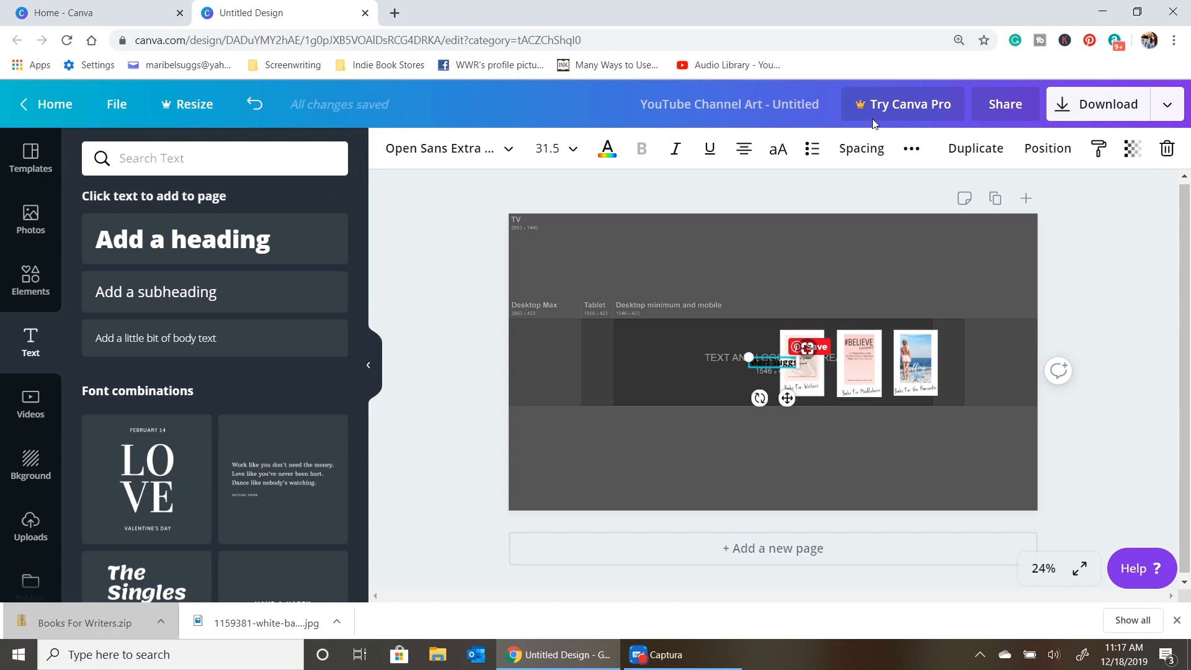
Step: Set the author name heading to the AC Real Adult font at size 96
left_click(447, 148)
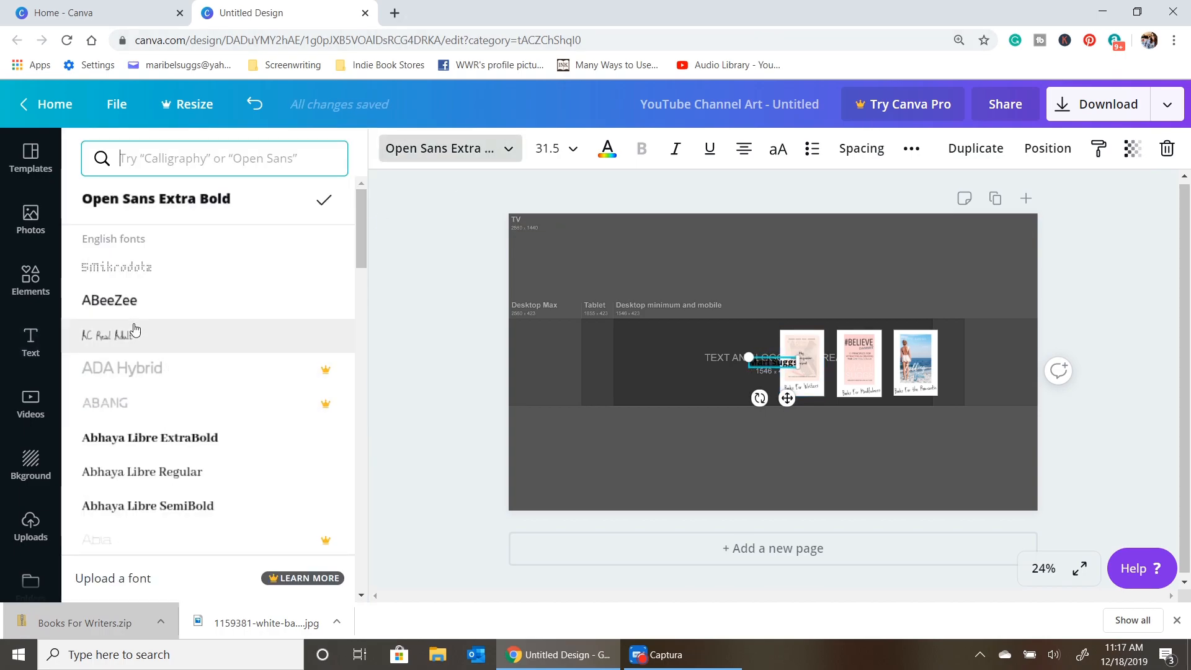
left_click(124, 346)
left_click(549, 148)
type("96")
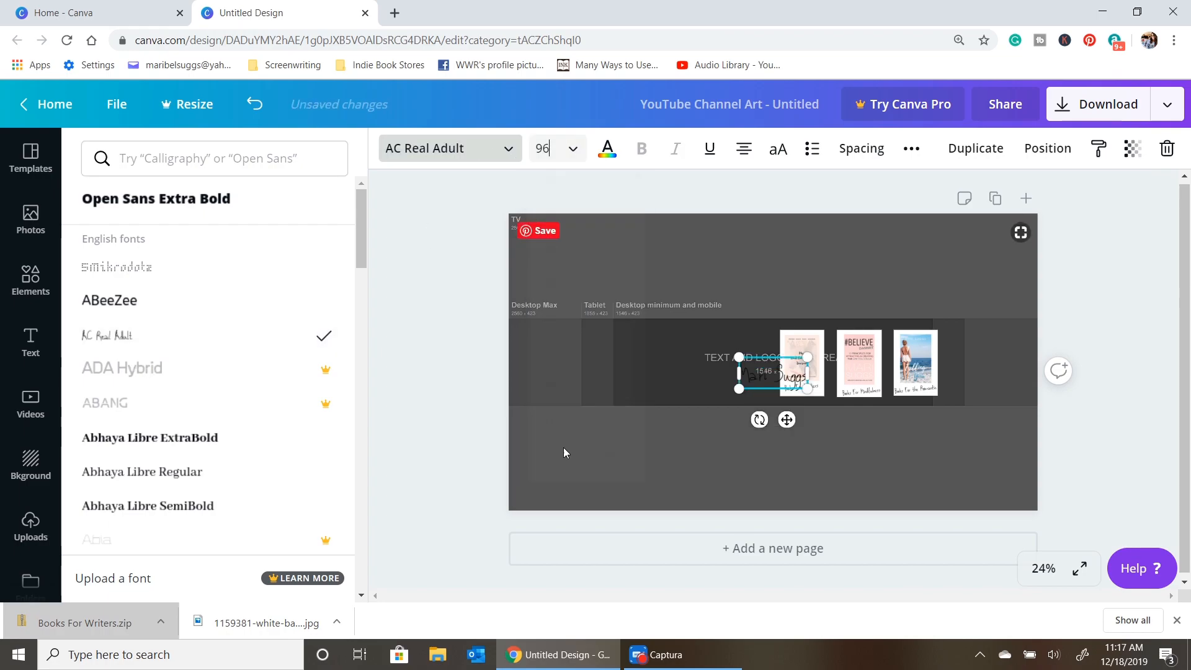
Step: Scale up the author name heading and place it in the safe area's upper-left part, clear of the covers
left_click(758, 398)
mouse_move(761, 377)
left_mouse_down()
mouse_move(647, 349)
mouse_move(801, 400)
mouse_move(766, 399)
left_mouse_up()
left_click_drag(688, 368, 689, 356)
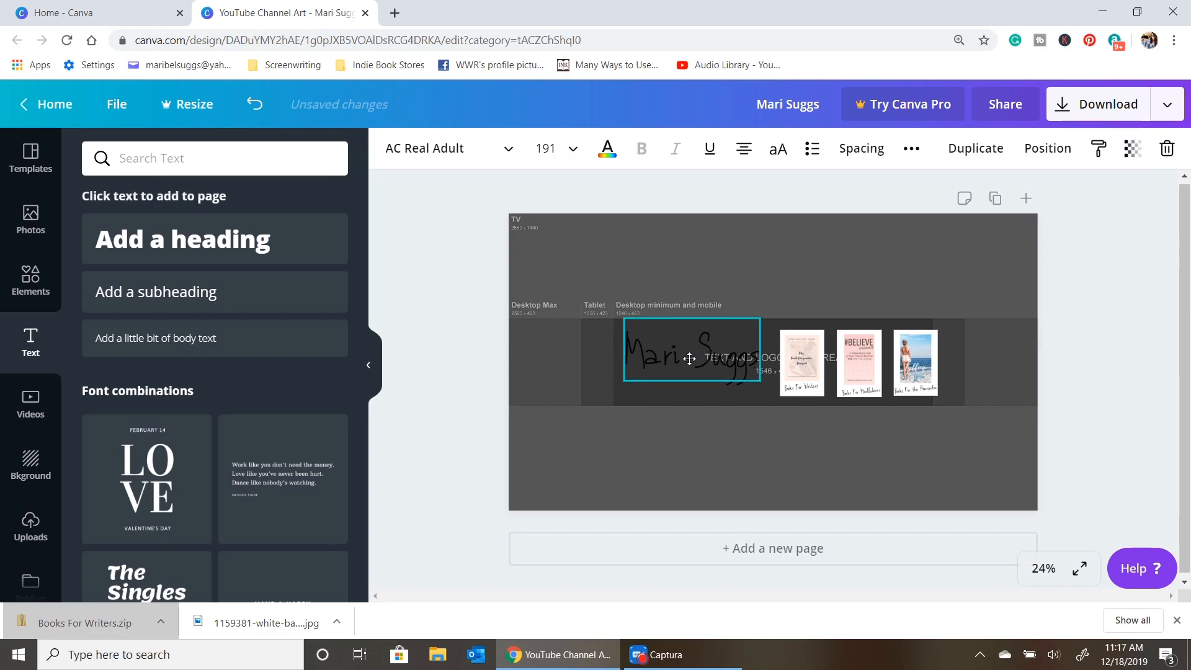
left_click_drag(756, 318, 722, 335)
left_click_drag(672, 359, 673, 350)
Step: Add the subheading "The positive Side of Writing and Living" beneath the author's name, scaled to about font size 35.7
left_click(147, 294)
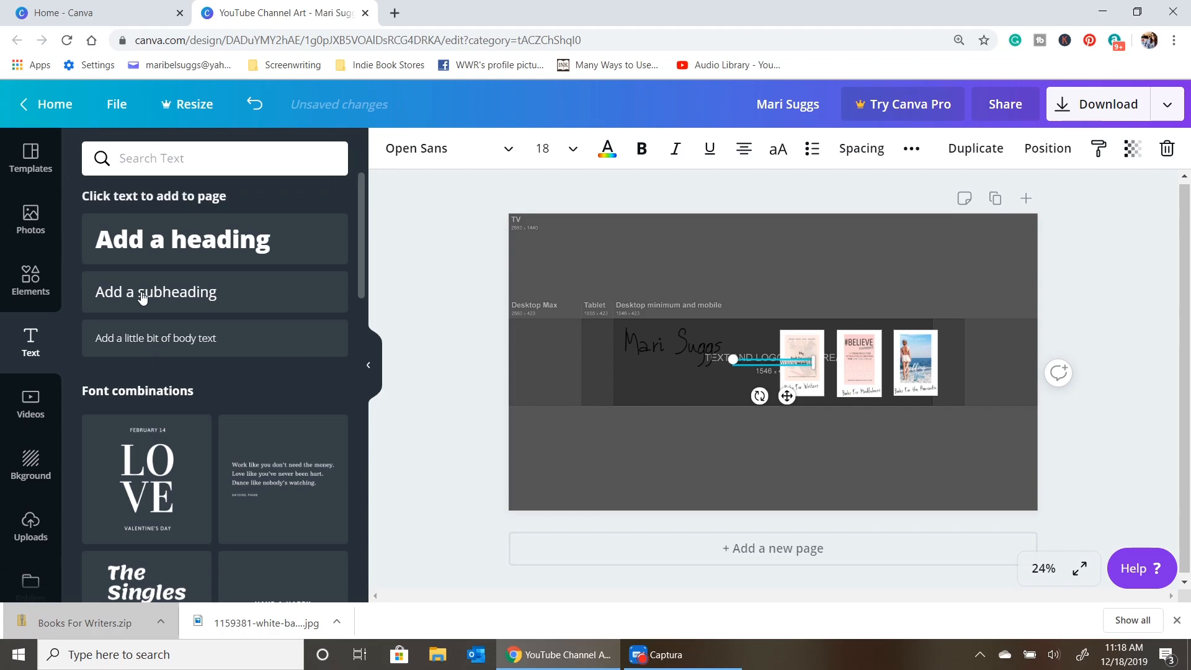
left_click_drag(731, 363, 647, 366)
left_click(542, 148)
scroll(546, 428, "down", 5)
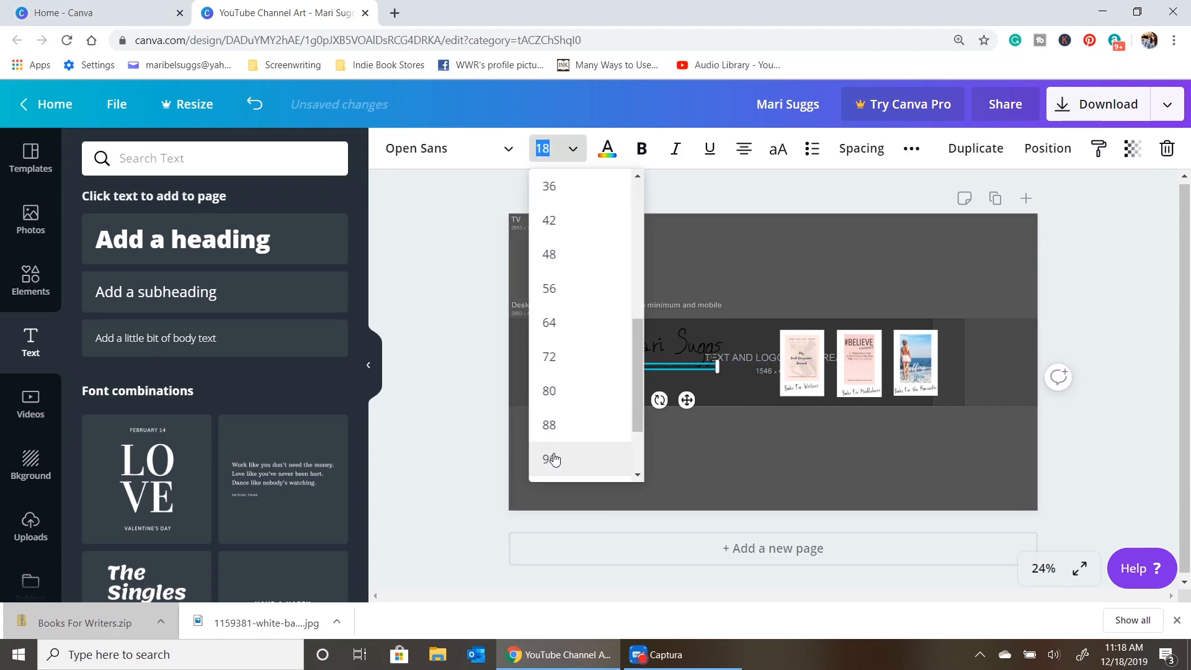
left_click(550, 457)
left_click_drag(489, 430, 635, 418)
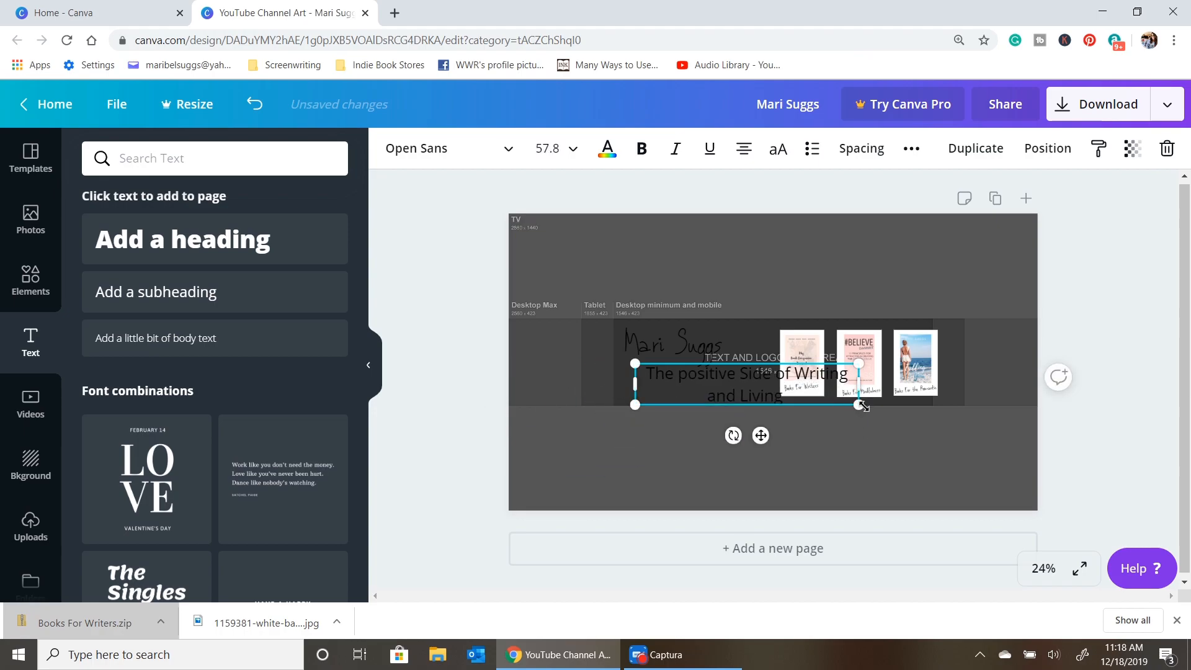
left_click_drag(858, 418, 699, 372)
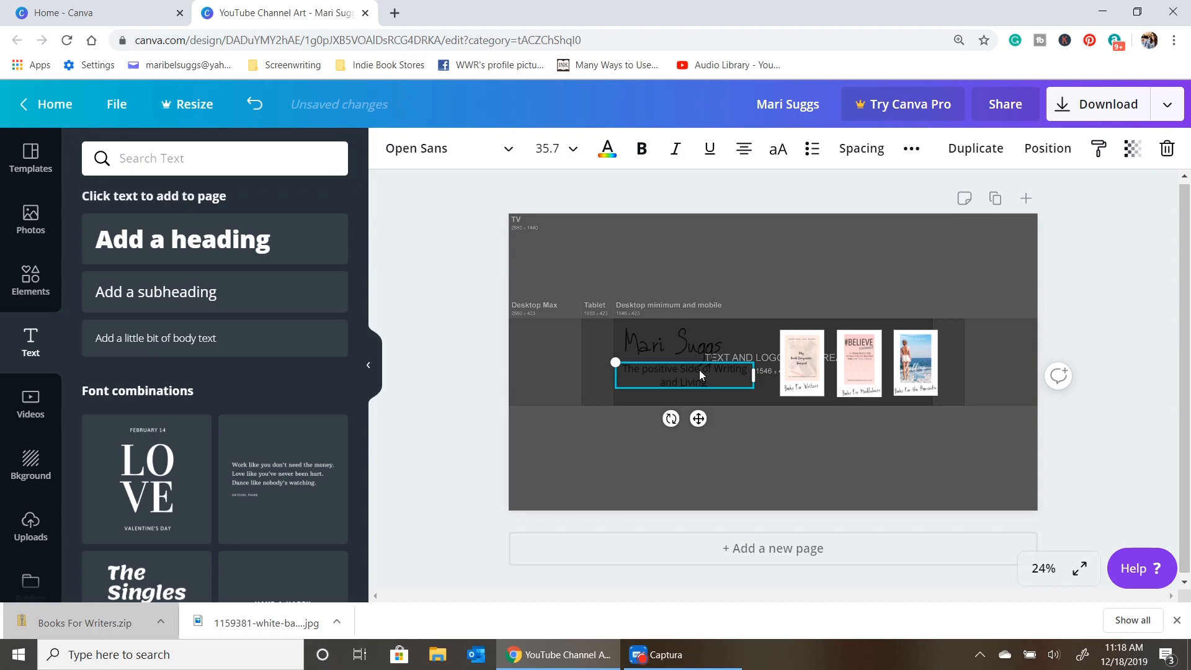
Step: Cover the whole page with the uploaded winter forest image and send it behind the text and book covers
left_click(31, 466)
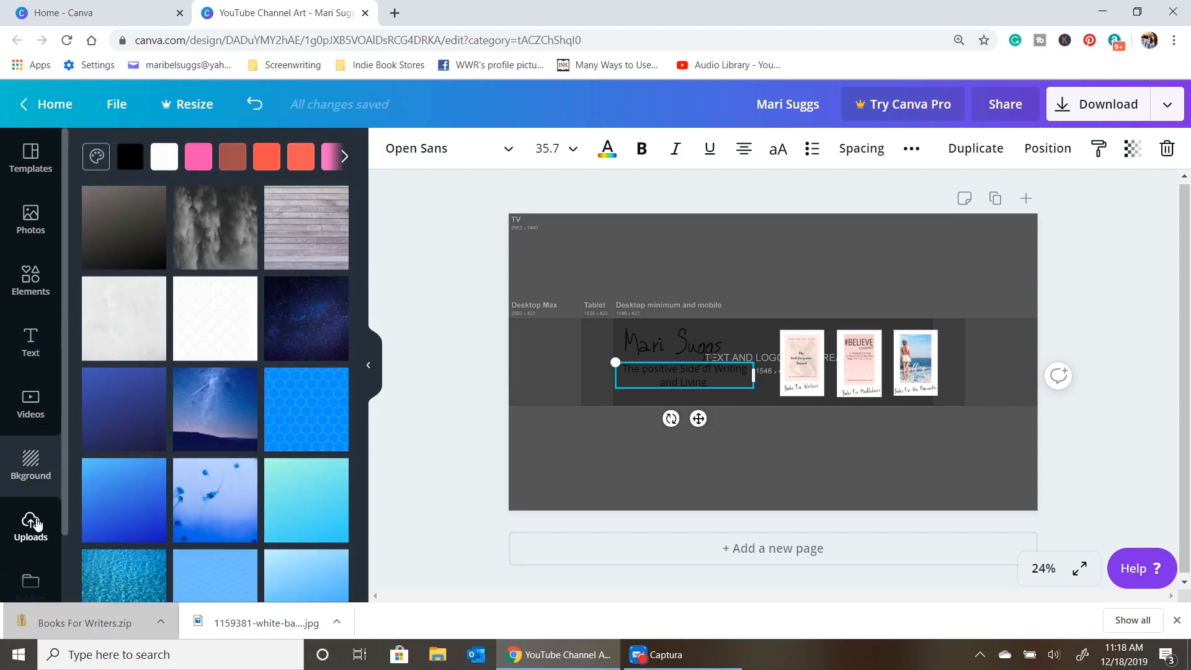
left_click(30, 528)
left_click(191, 283)
left_click_drag(769, 360, 687, 333)
left_click_drag(869, 451, 1046, 566)
left_click(979, 147)
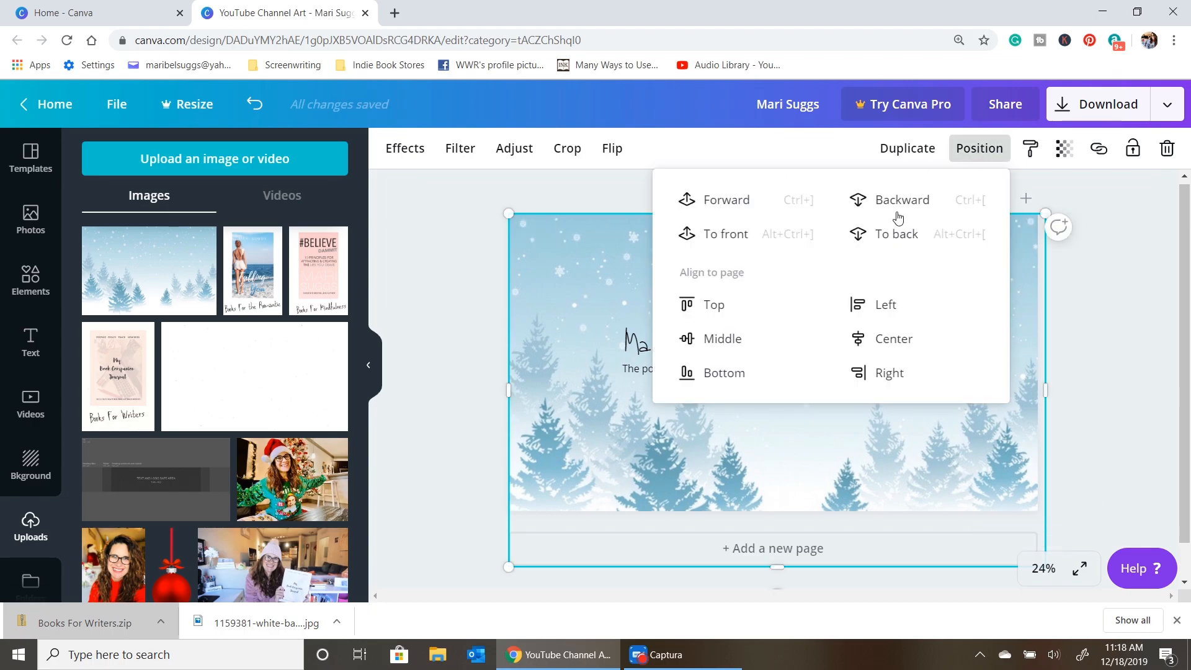
left_click(1068, 299)
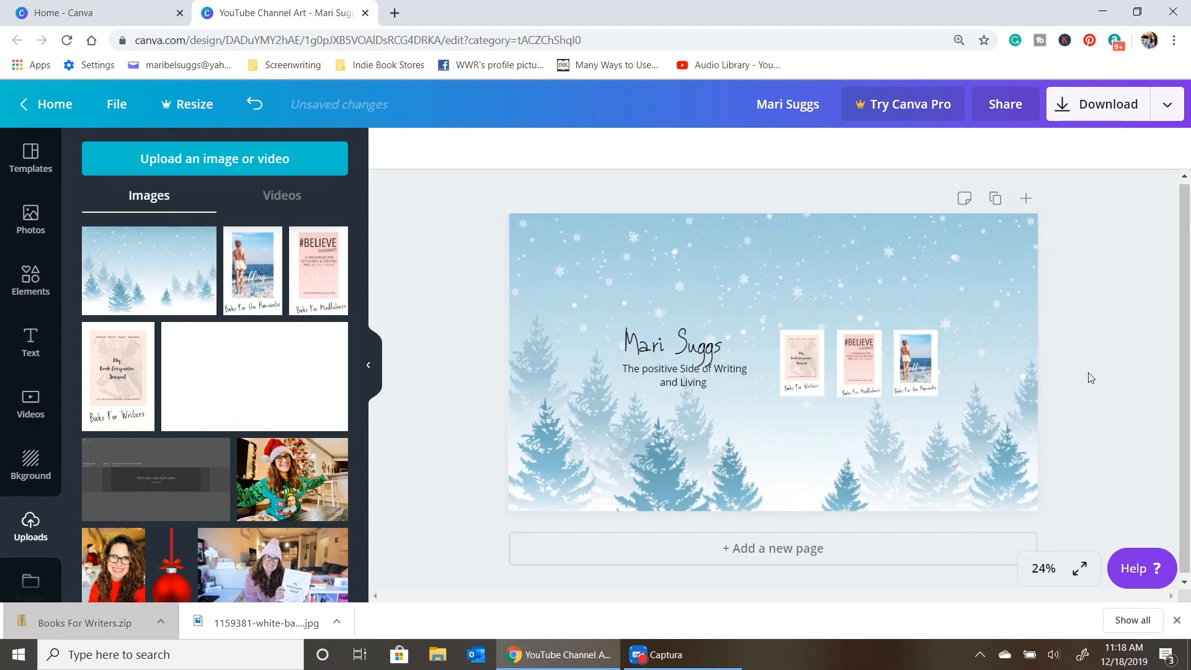
Step: Edit the tagline to read "The positive side of writing and living" and nudge it slightly to the right
left_click(683, 371)
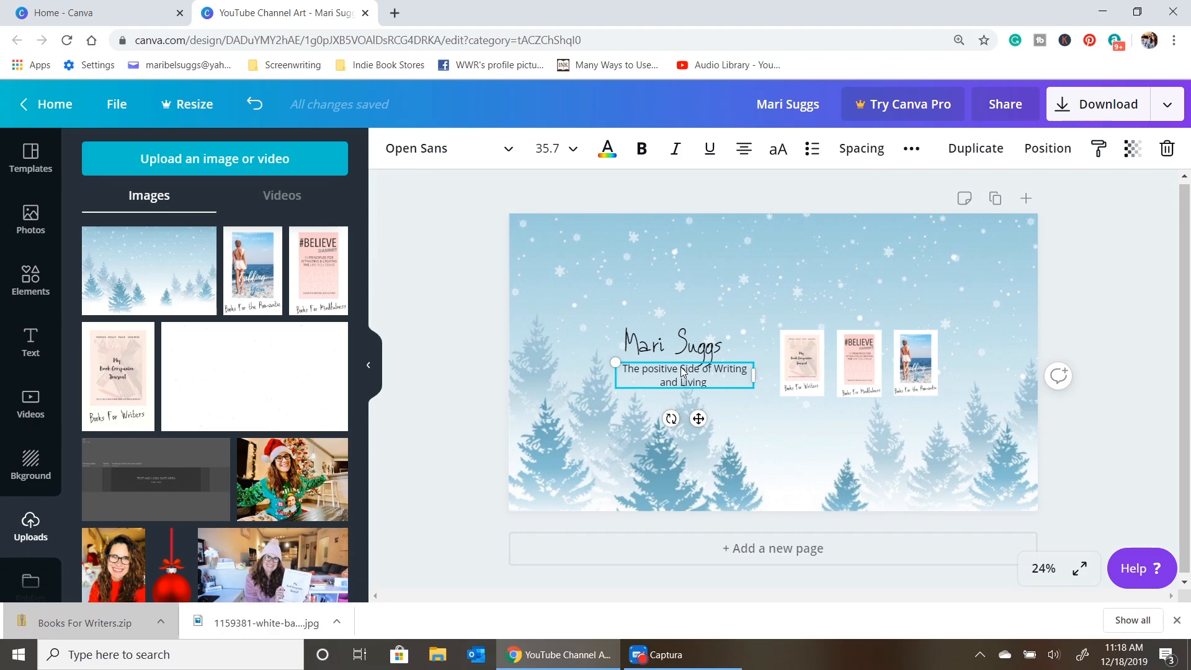
key("BackSpace")
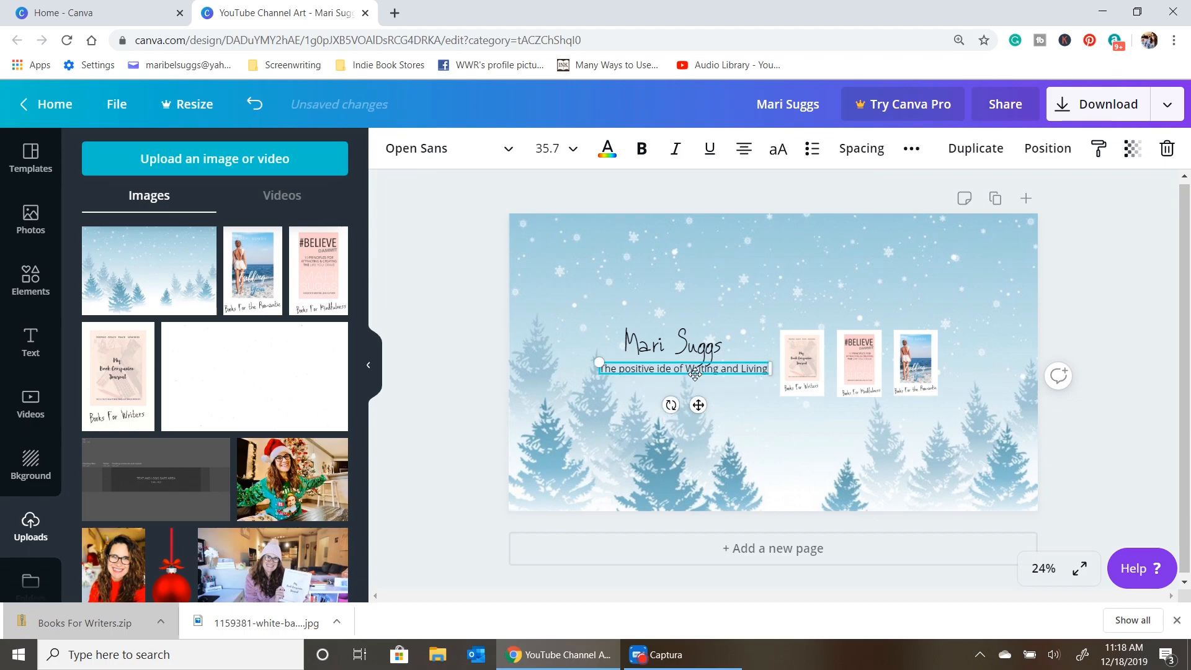
type("s")
left_click(694, 371)
key("BackSpace")
type("w")
left_click(749, 368)
key("BackSpace")
type("l")
left_click(747, 408)
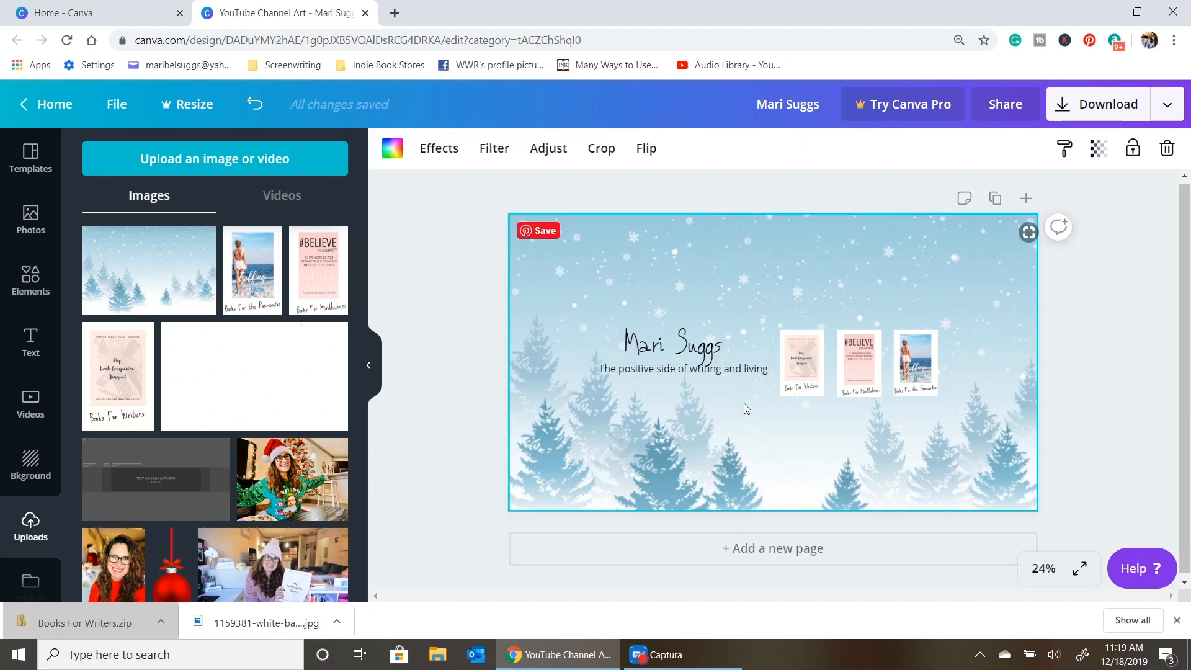
left_click_drag(675, 369, 678, 372)
left_click(769, 461)
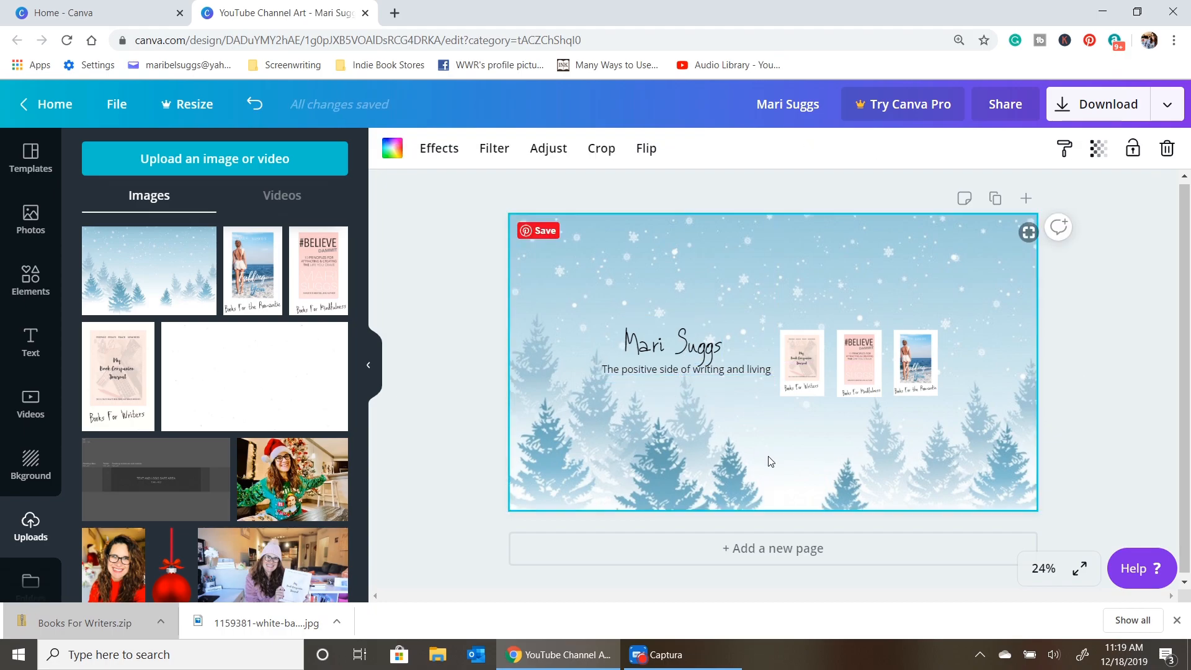
Step: Download the channel art as a PNG and open your YouTube channel's customization page in a new browser tab
left_click(1105, 118)
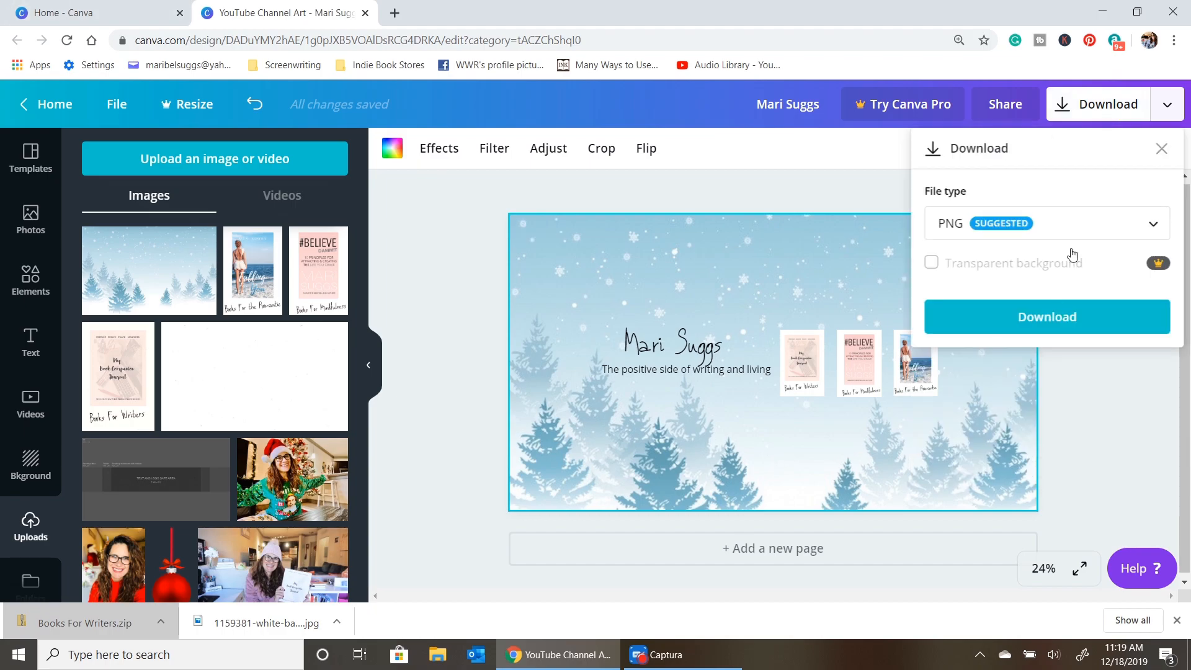
left_click(1045, 318)
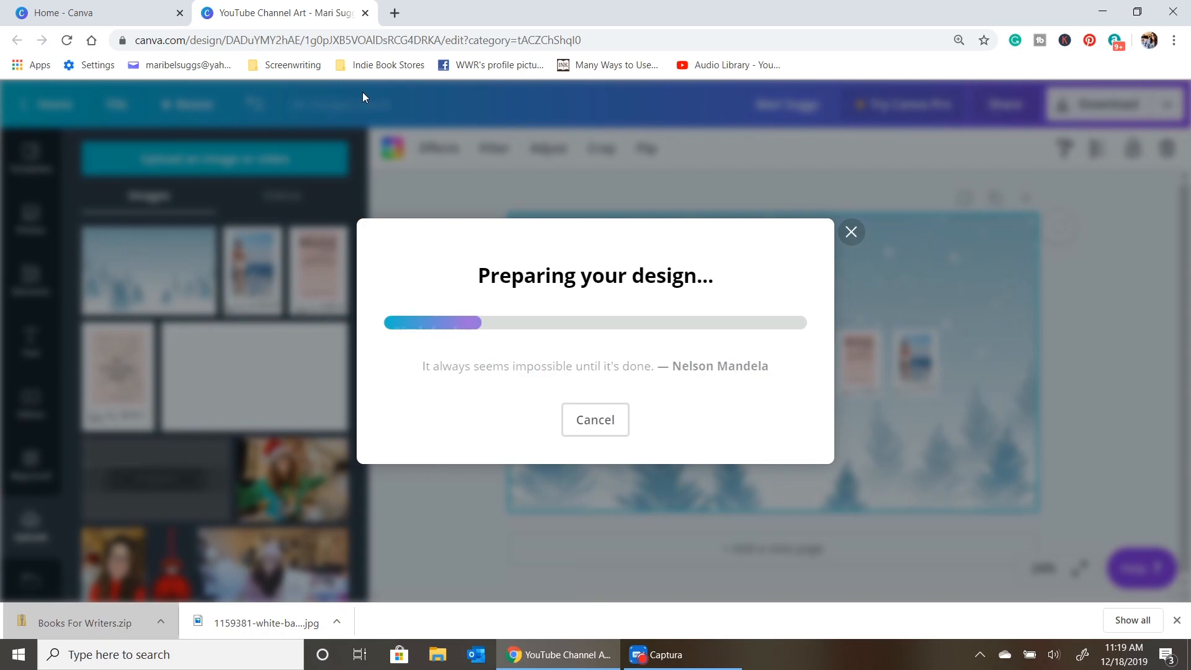
left_click(396, 15)
left_click(444, 294)
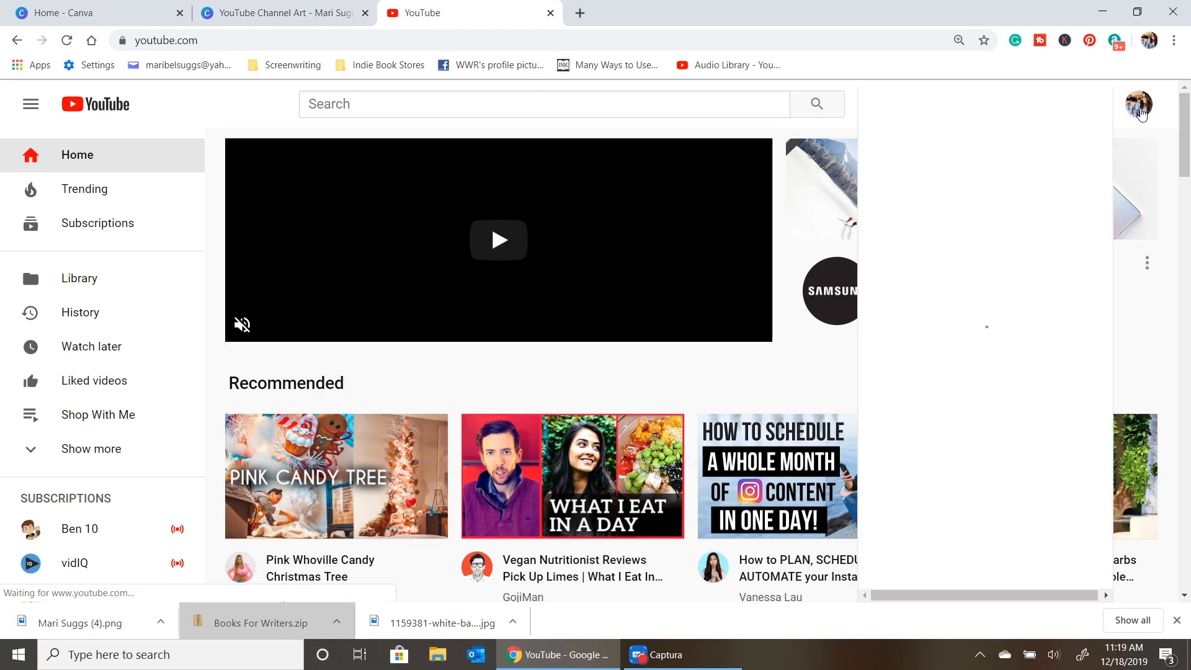
left_click(1140, 104)
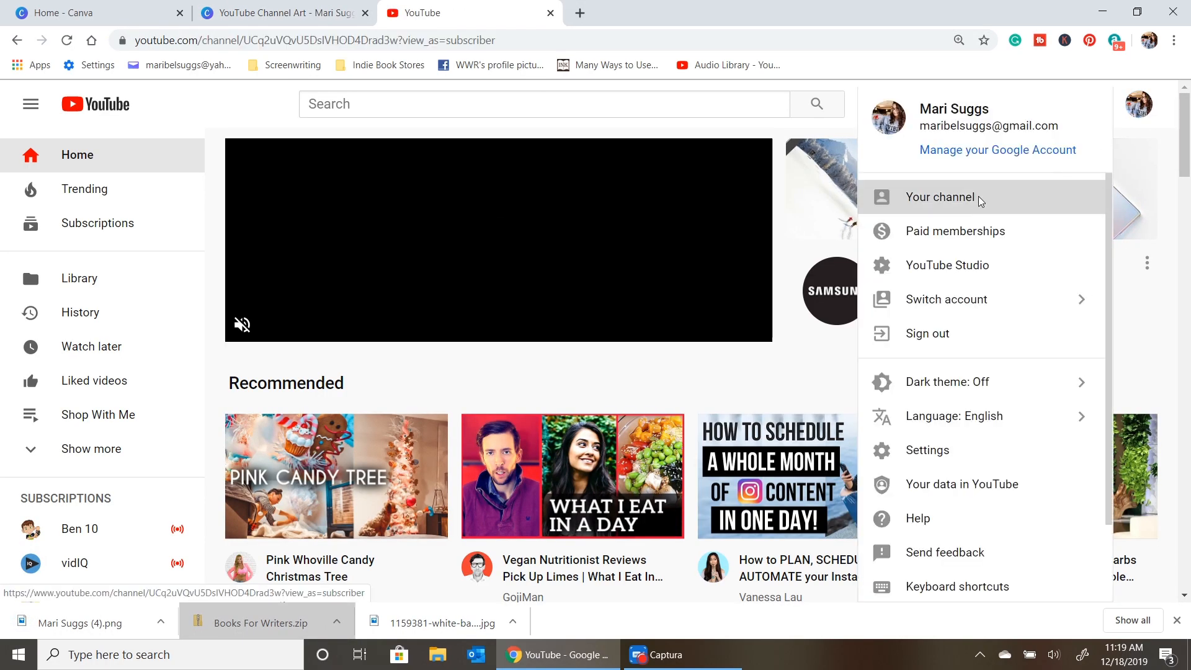
left_click(979, 197)
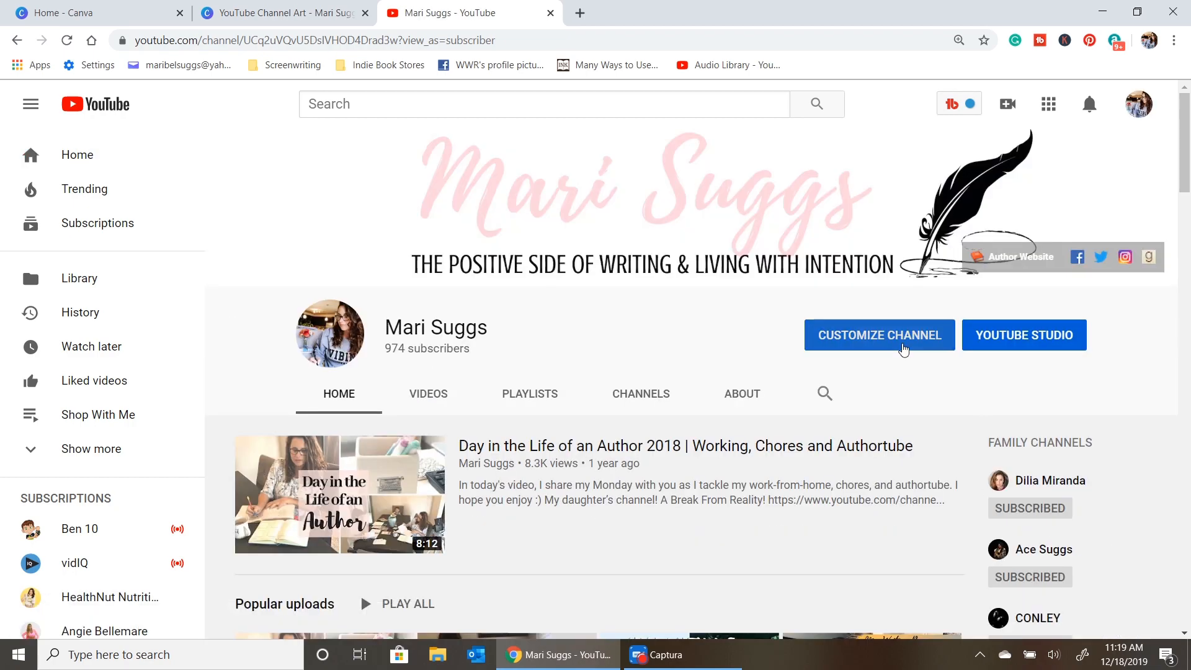
left_click(904, 347)
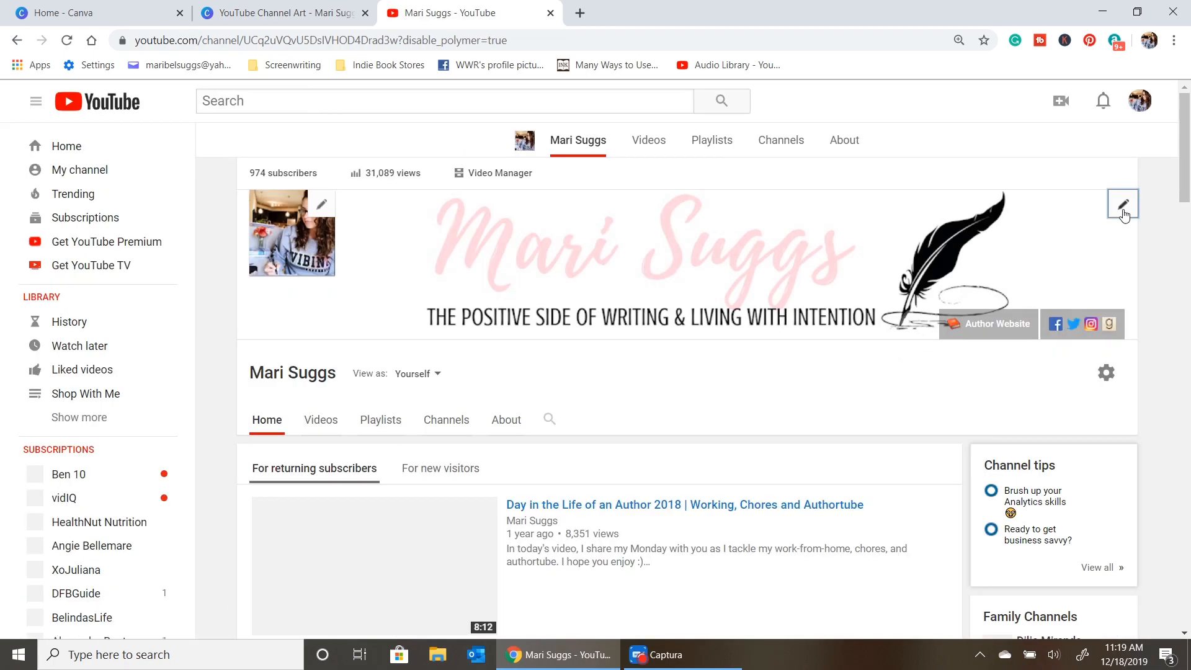
Step: Upload the downloaded PNG as the YouTube channel art and apply it
left_click(1122, 179)
left_click(1078, 221)
left_click(576, 405)
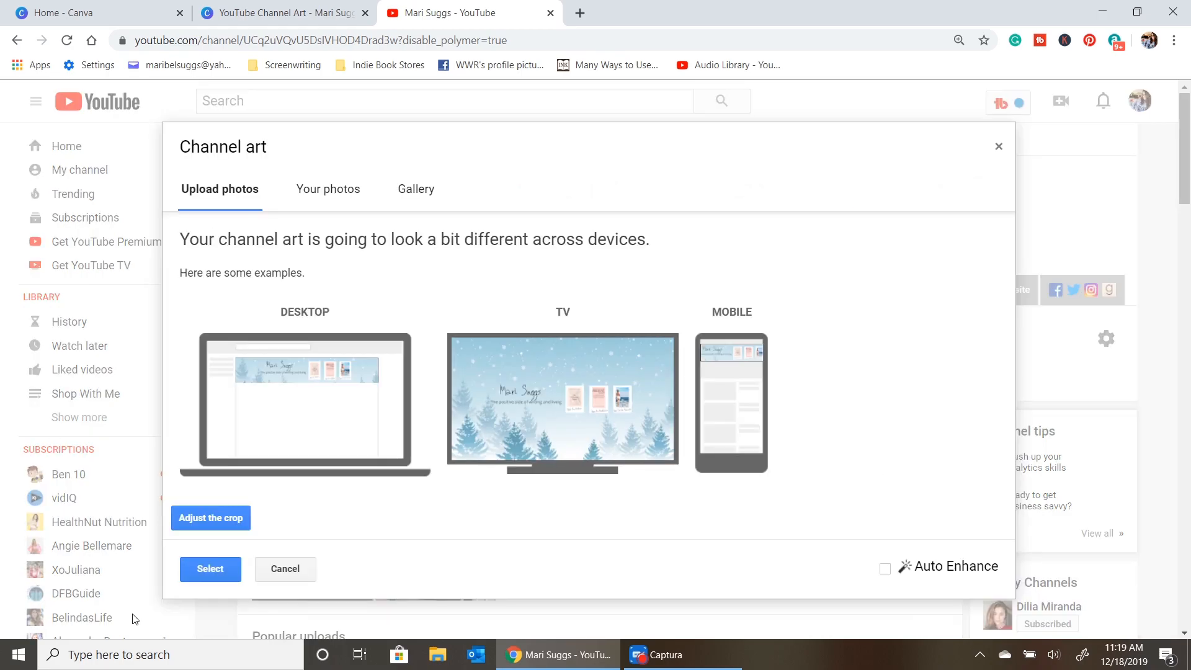
left_click(210, 569)
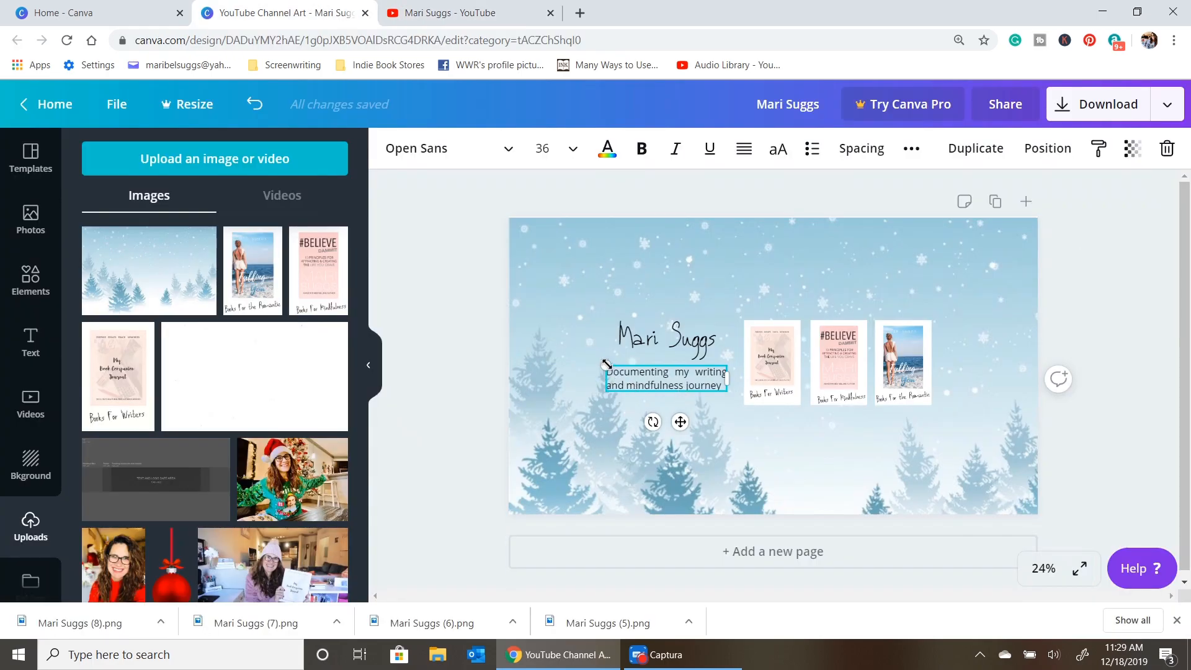
Step: Rescale the tagline to about font size 35.1 and place the author's name directly above it inside the safe area
left_click_drag(605, 363, 562, 363)
left_click(667, 335)
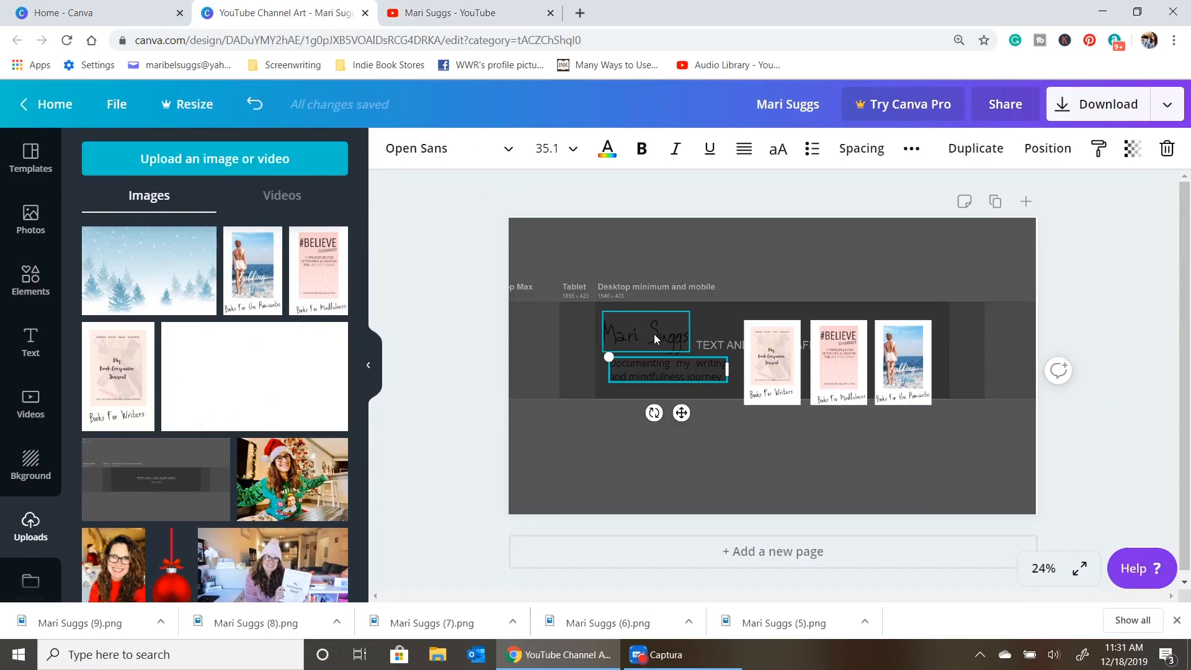
left_click_drag(656, 338, 670, 343)
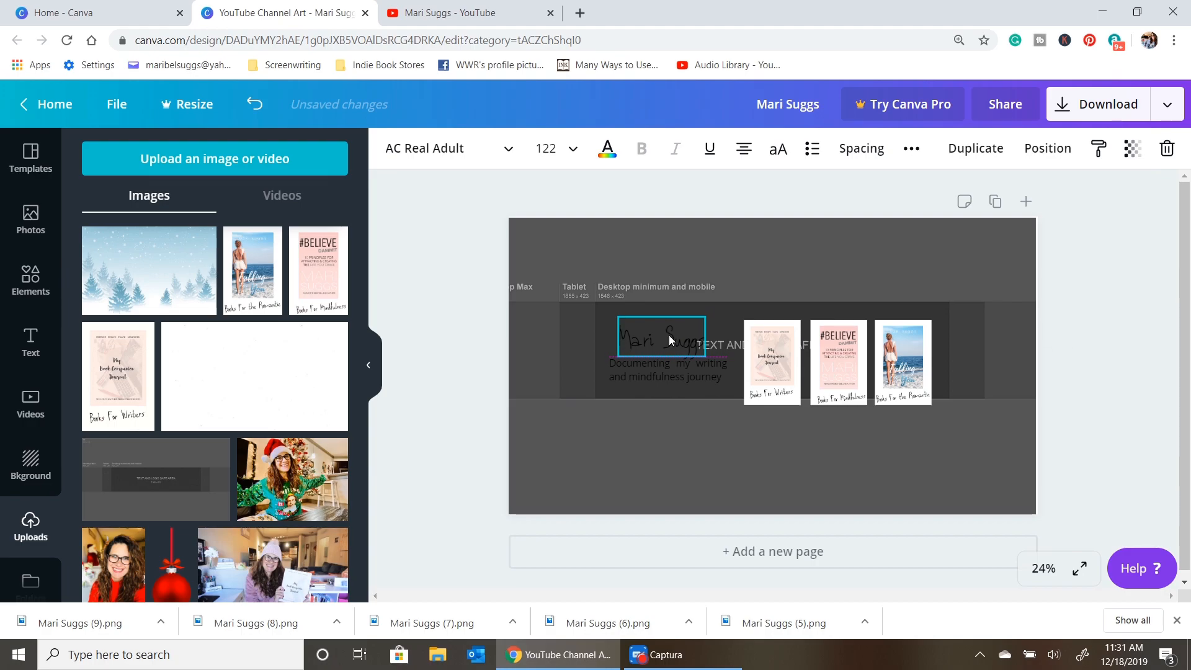
Step: Place the winter forest image over the safe-area guide, enlarge it to fill the page, and send it behind the text and covers
left_click(156, 278)
left_click_drag(656, 277, 646, 263)
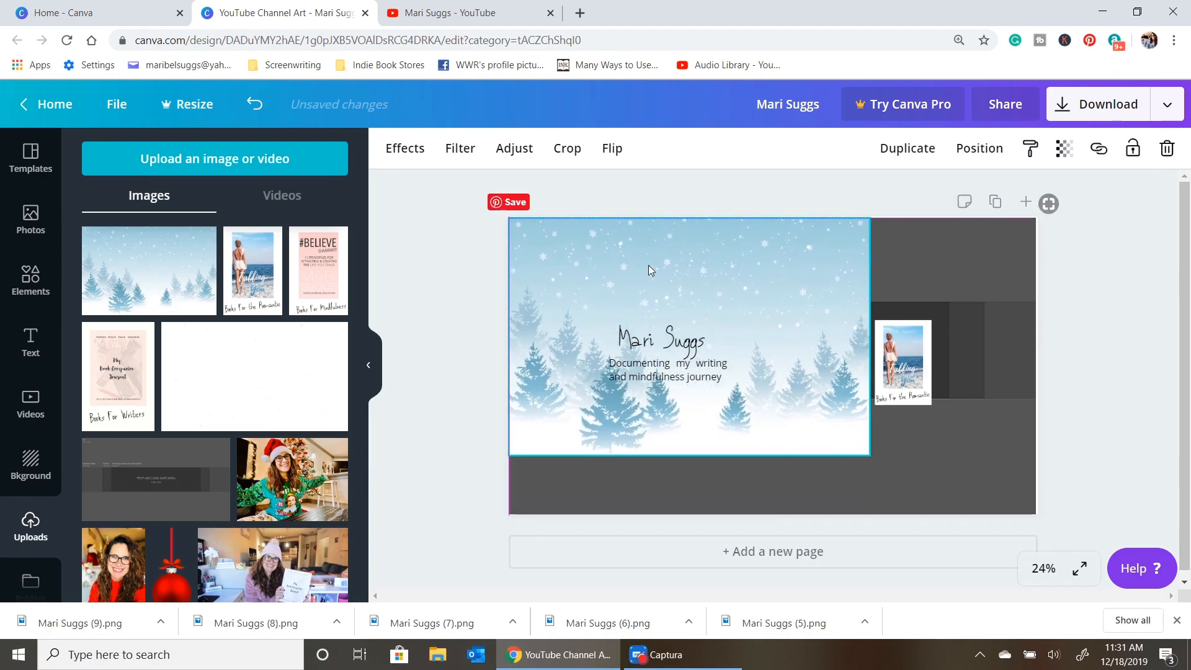
left_click_drag(689, 454, 690, 513)
left_click_drag(870, 372, 1036, 383)
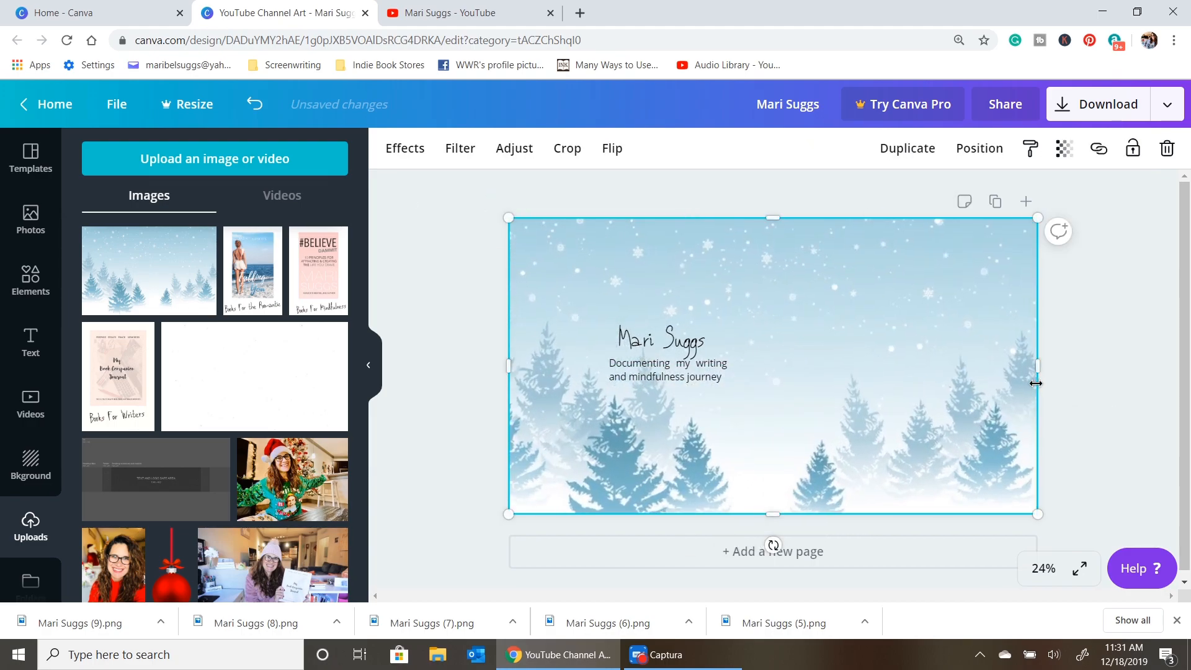
left_click(979, 148)
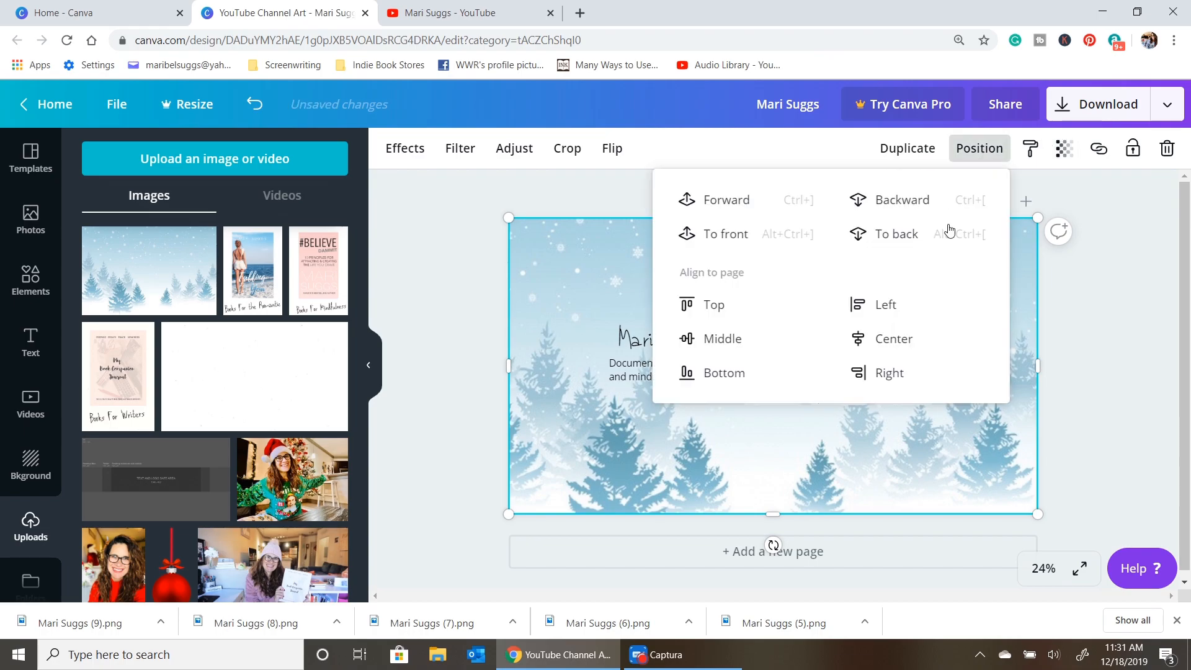
left_click(1133, 307)
Step: Download the revised channel art and switch to the YouTube channel page
left_click(1118, 113)
left_click(1077, 322)
left_click(448, 10)
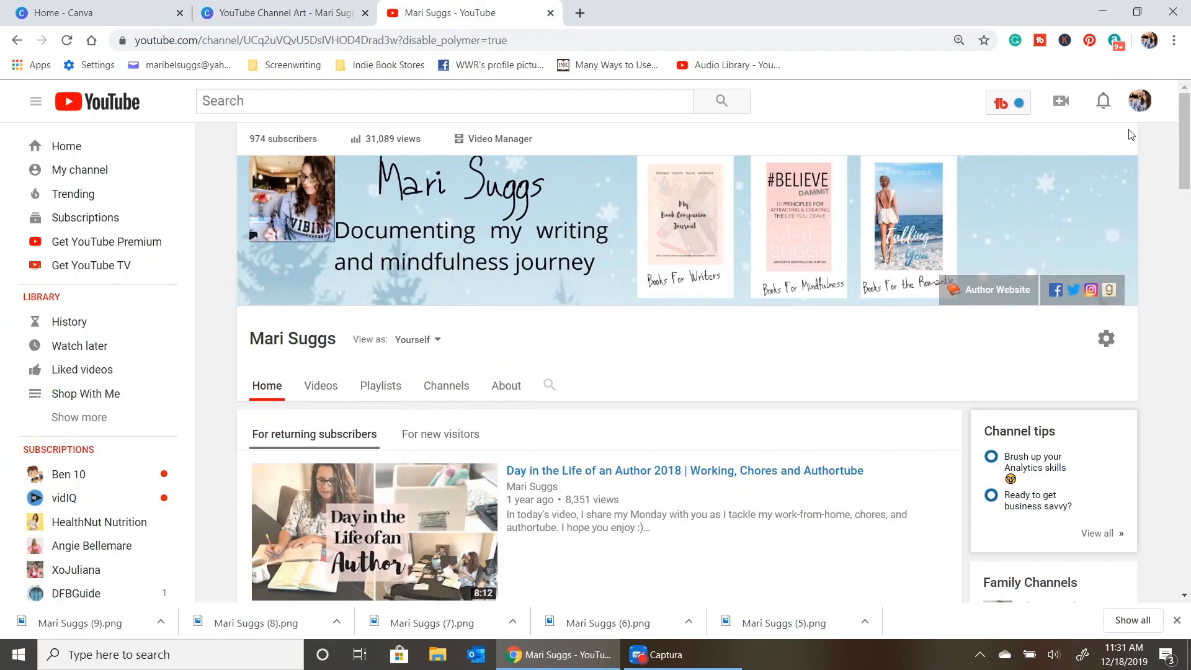
Step: Replace the channel art on YouTube with the newly downloaded version of the design
left_click(1120, 165)
left_click(1063, 221)
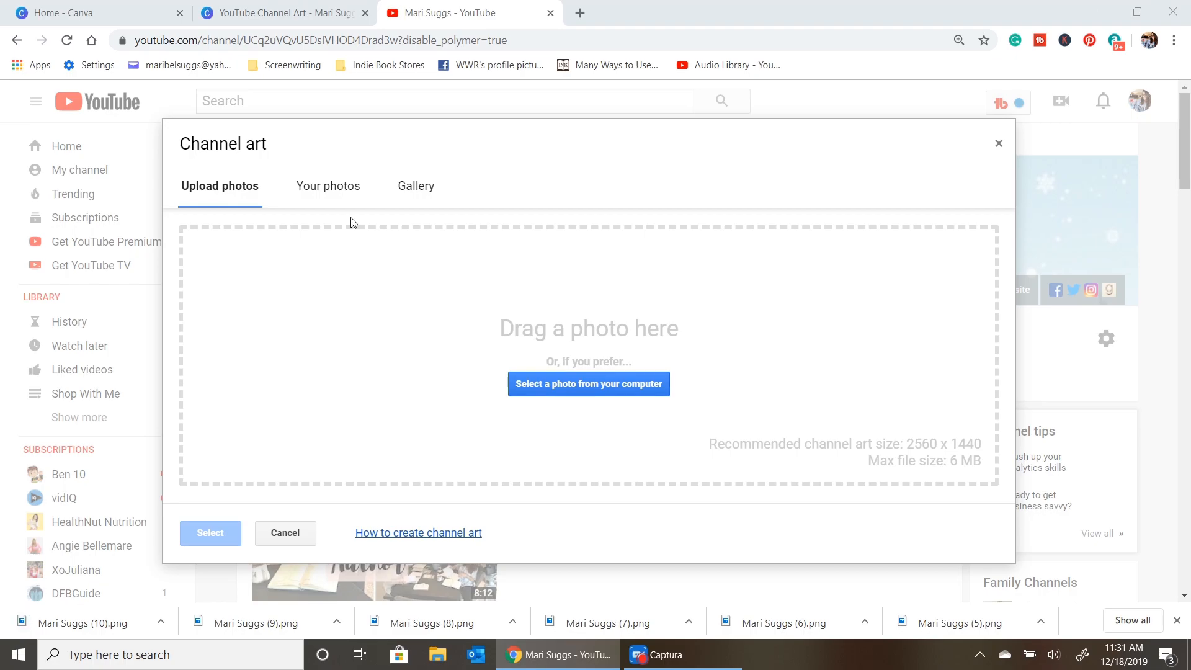
left_click(589, 383)
left_click(186, 149)
left_click(907, 613)
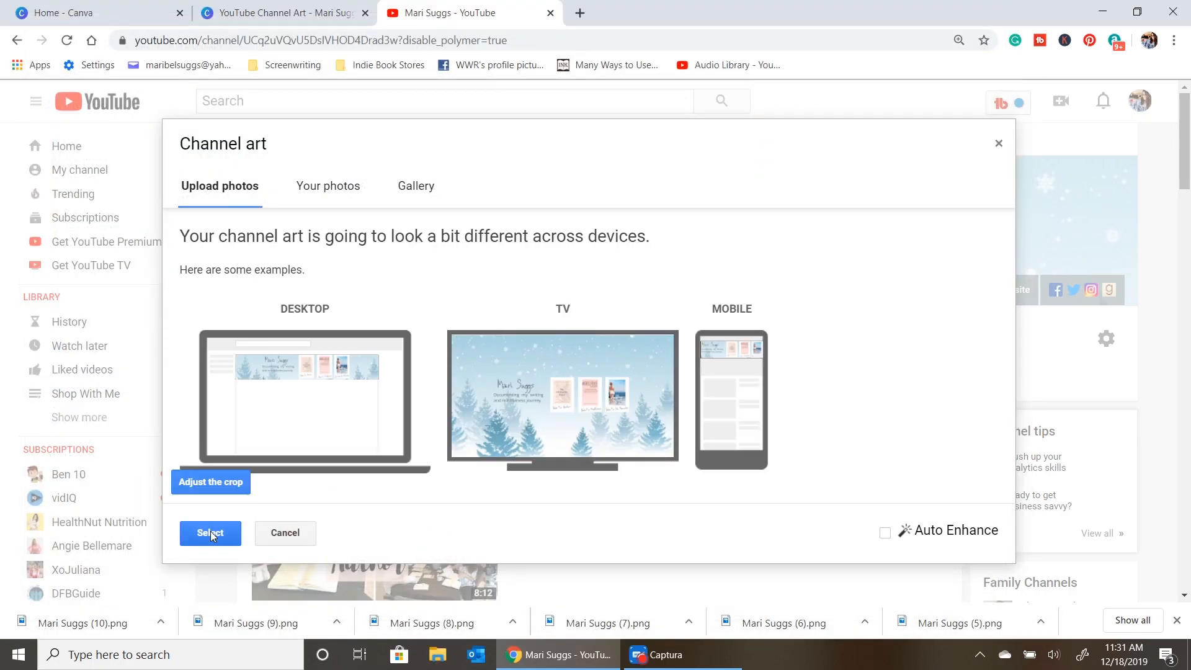
left_click(210, 534)
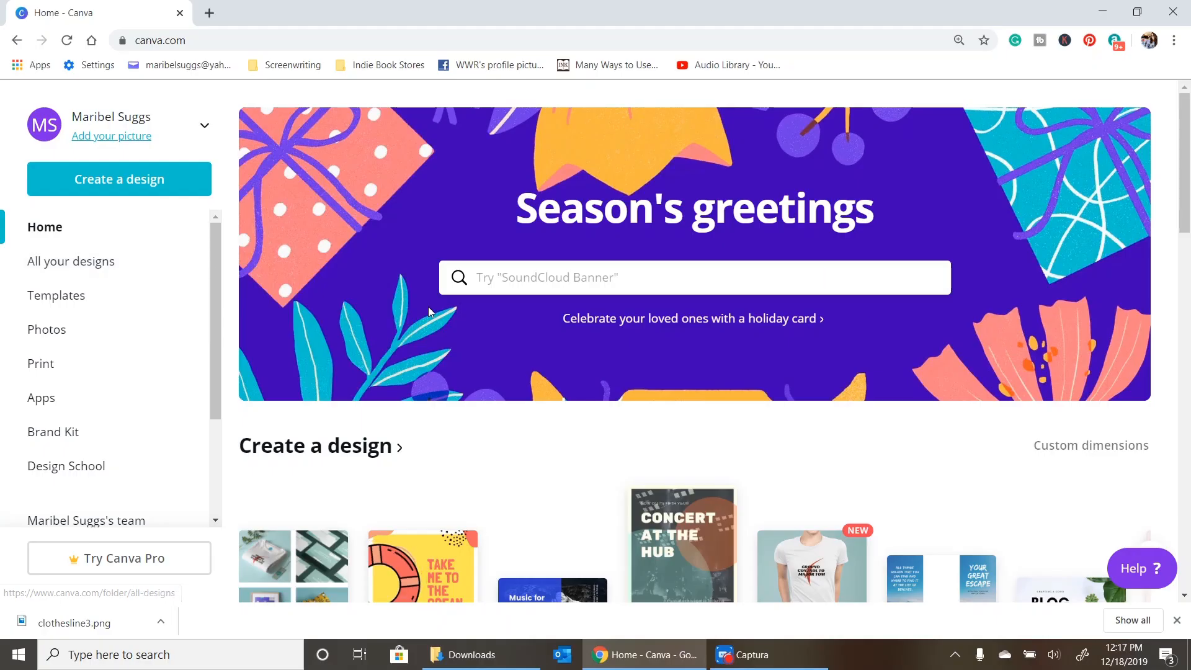
Step: Open the green and gray dinner menu template from Canva's US Letter Documents designs
scroll(416, 373, "down", 5)
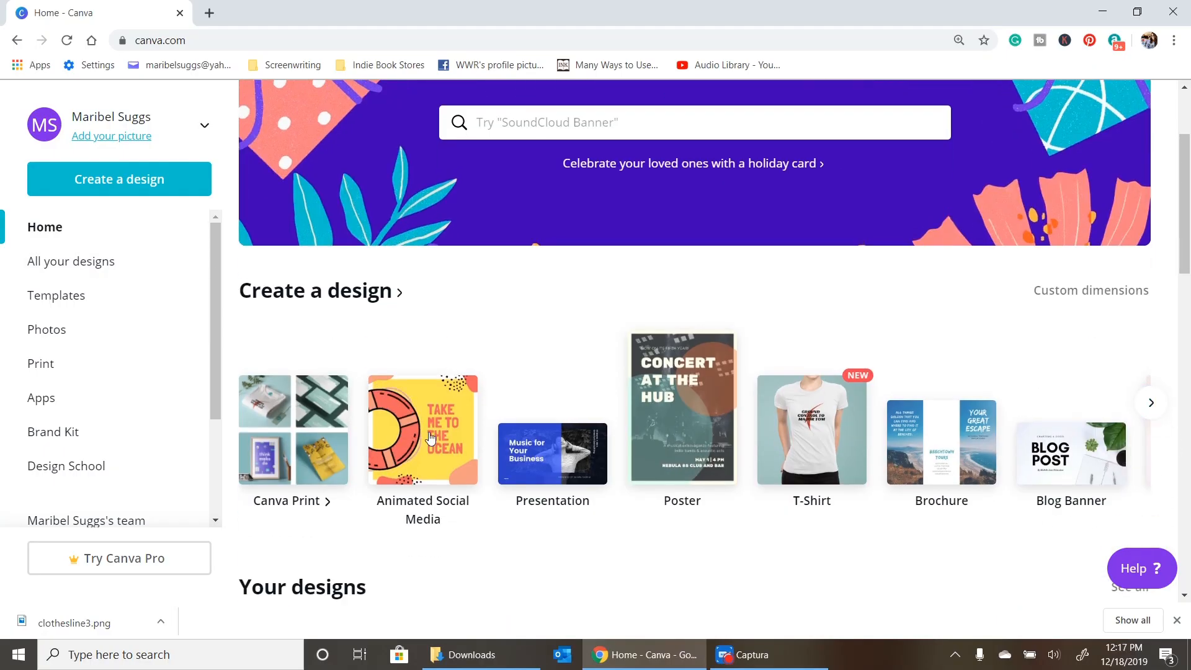
scroll(407, 436, "down", 5)
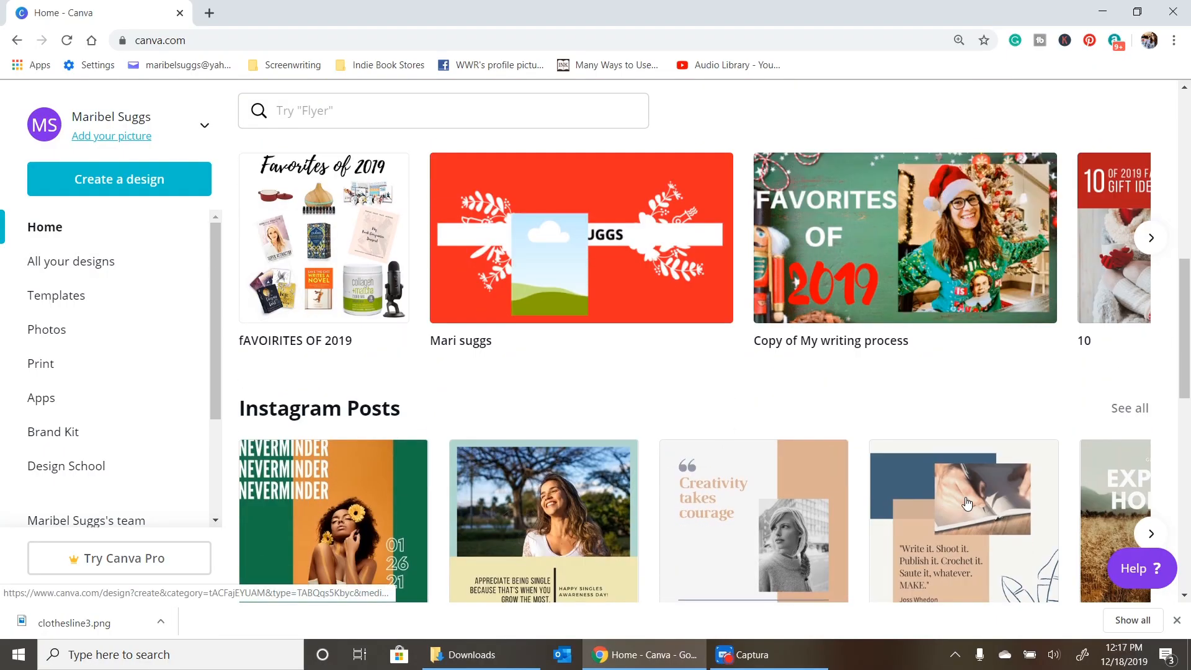
scroll(1005, 404, "down", 10)
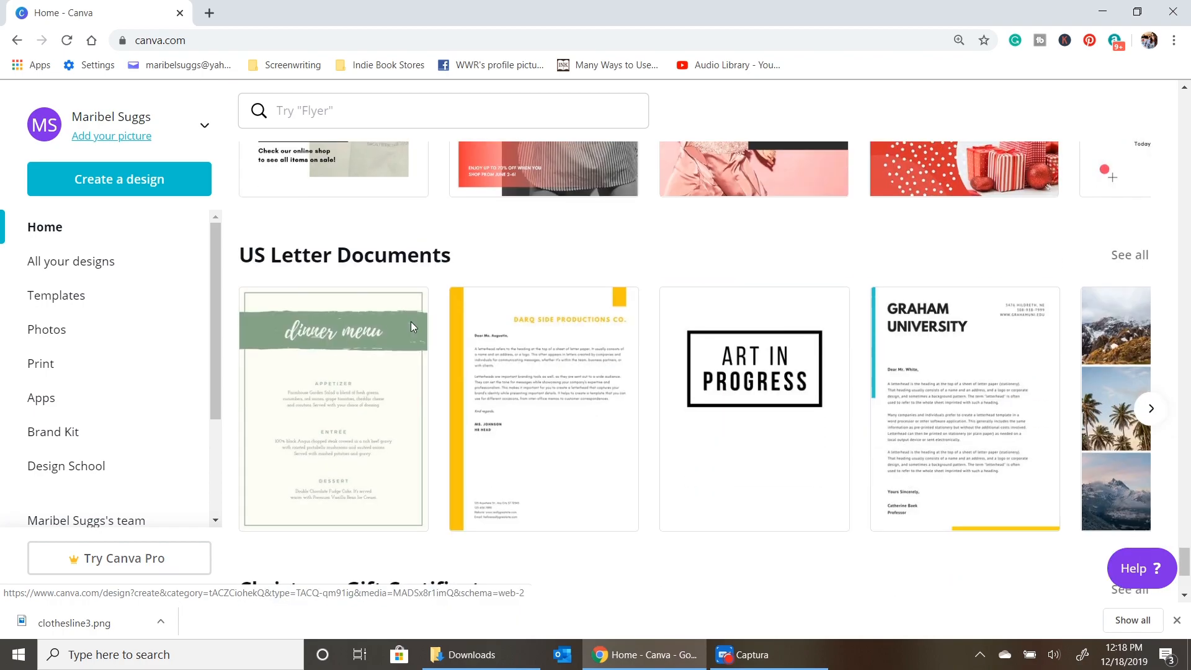
left_click(272, 441)
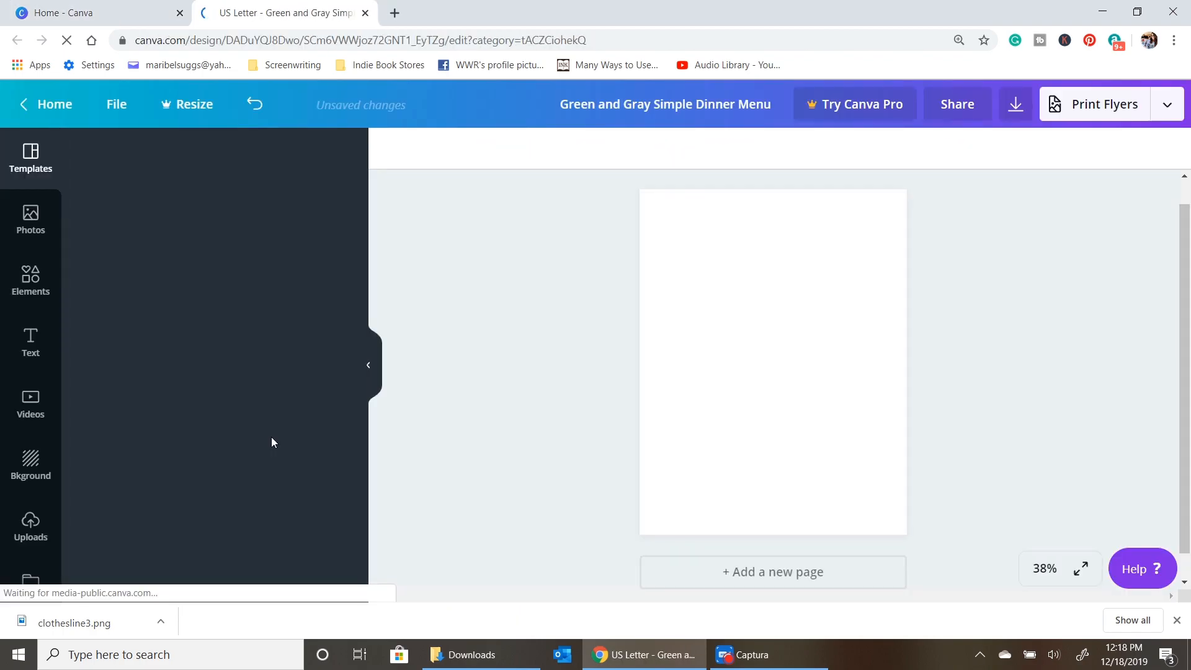
Step: Delete the entrée group, the "dinner menu" title, its green banner and the border frame from the template
left_click(816, 400)
left_click(1167, 148)
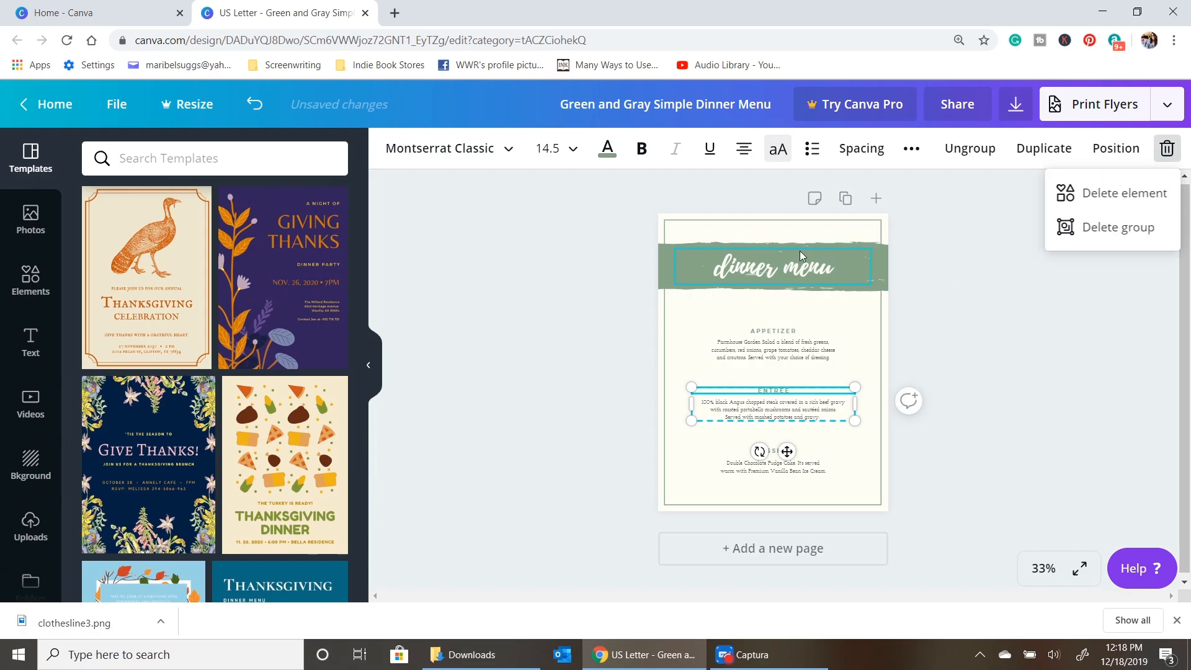
left_click(1119, 227)
left_click(806, 267)
key("Delete")
left_click(832, 266)
key("Delete")
left_click(842, 265)
key("Delete")
Step: Delete the appetizer group, the dessert description and the dessert heading from the page
left_click(772, 344)
left_click(1166, 148)
left_click(1110, 226)
left_click(842, 453)
left_click(1167, 149)
left_click(1141, 200)
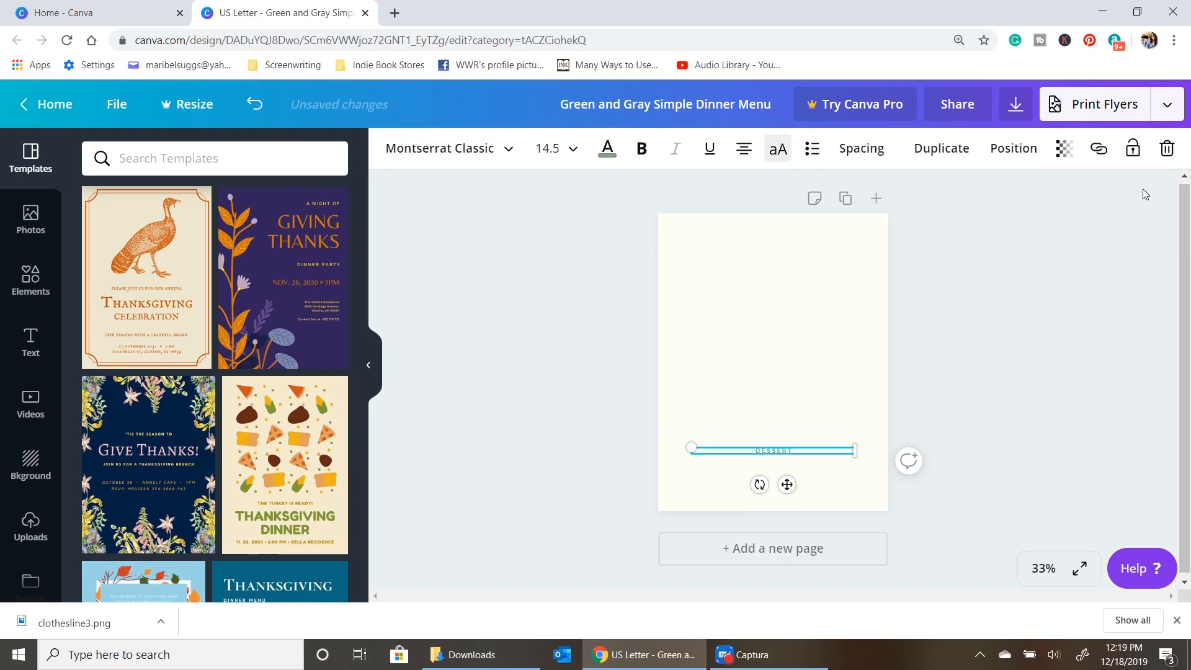
key("Delete")
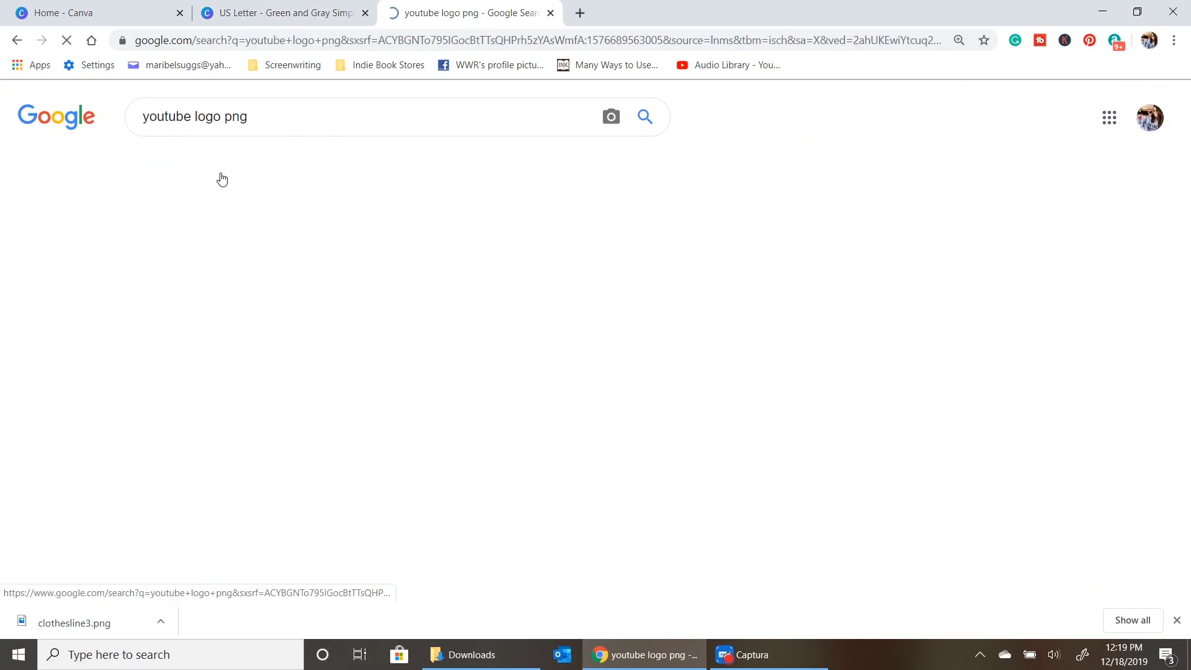
Step: Save the StickPNG transparent YouTube logo from the Google image results for "youtube logo png" to the computer
scroll(342, 381, "down", 3)
scroll(342, 380, "down", 3)
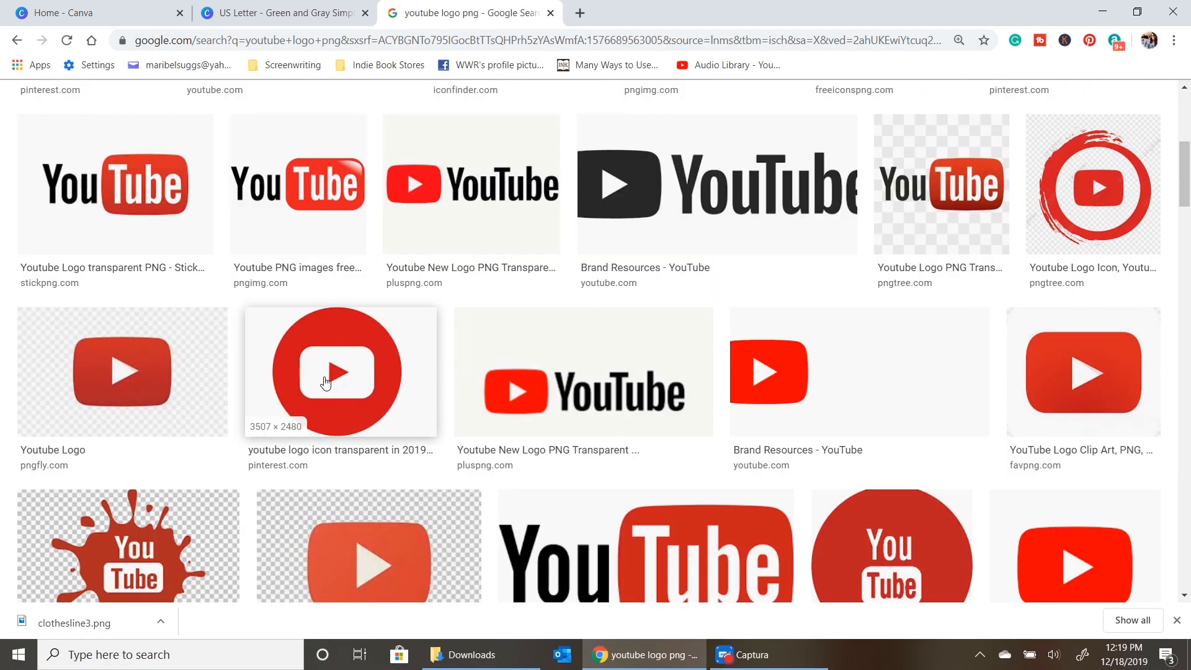
left_click(117, 220)
right_click(880, 248)
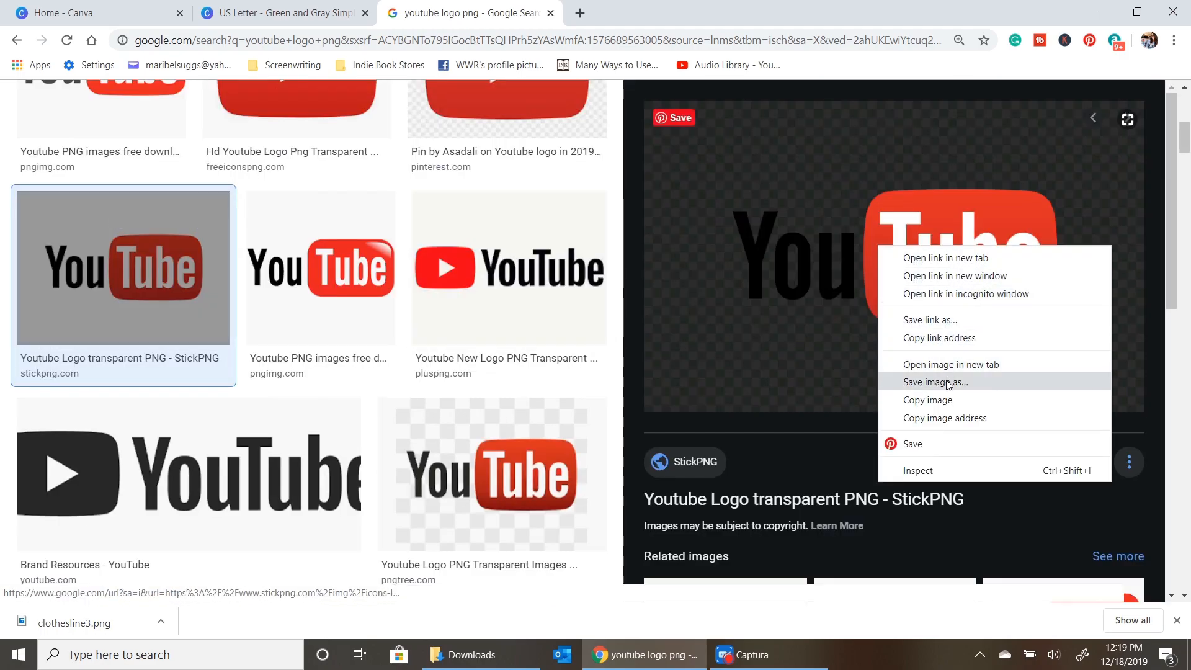
left_click(936, 382)
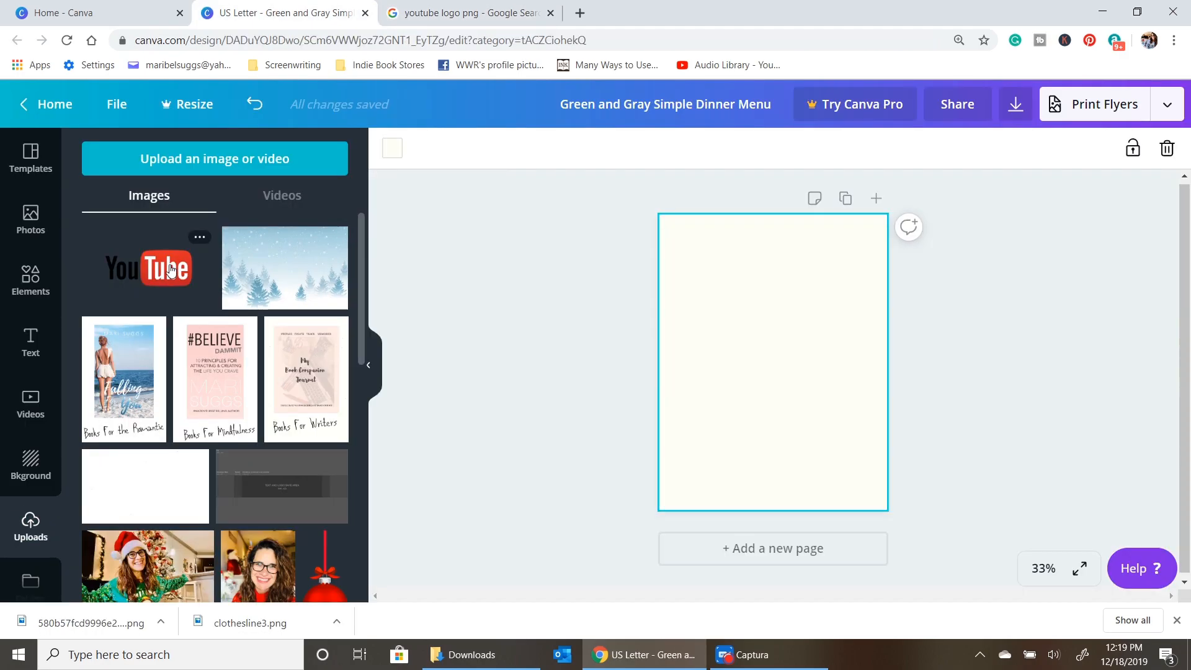
Step: Add the uploaded YouTube logo to the blank page and center it near the page's upper edge
left_click(149, 268)
left_click_drag(745, 378, 745, 261)
left_click(946, 323)
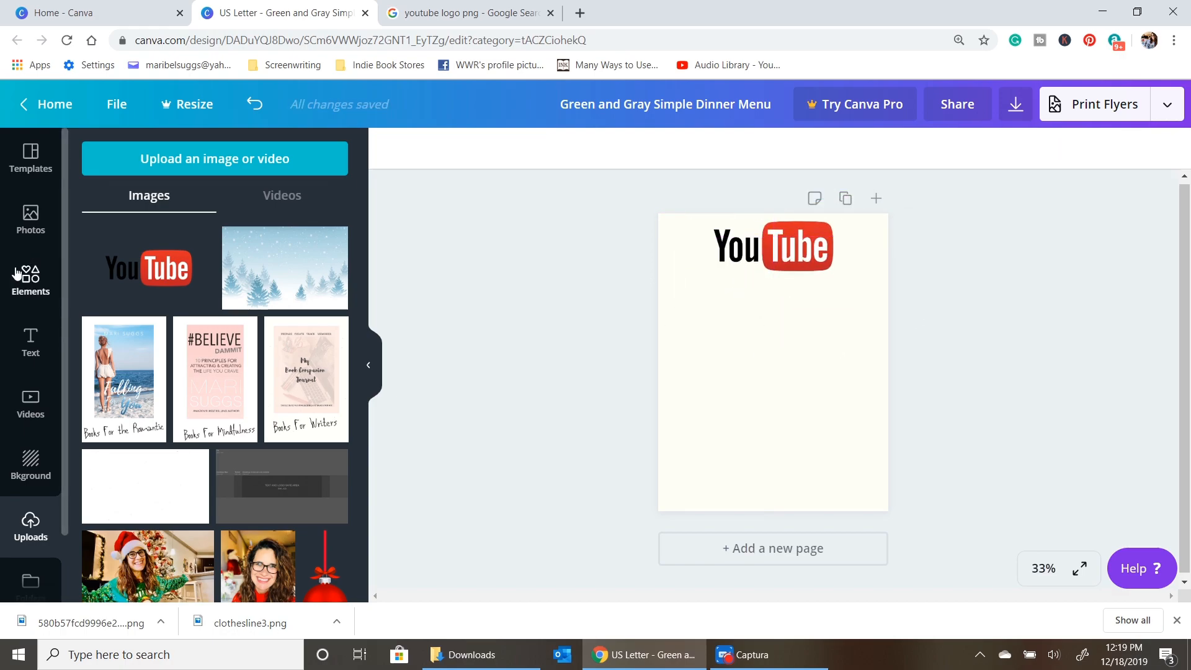
Step: Add a heading reading "Checklist" and place it just below the "Tube" part of the YouTube logo
left_click(31, 341)
left_click(183, 240)
type("Ch")
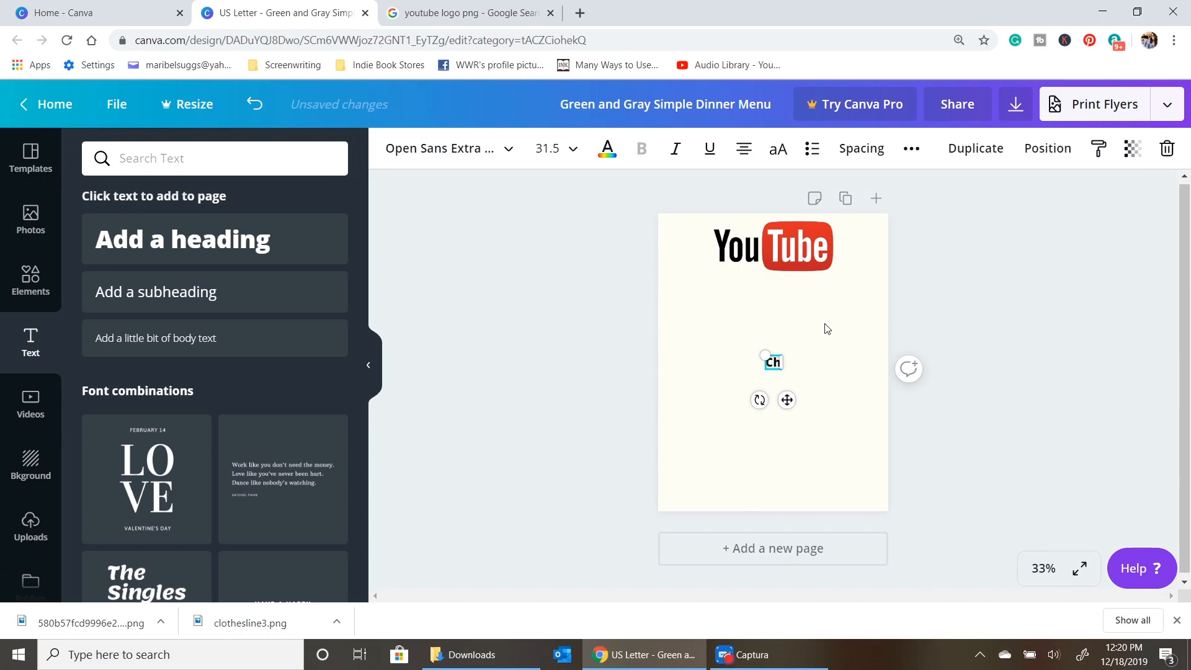
type("ecklist")
left_click_drag(787, 367, 850, 275)
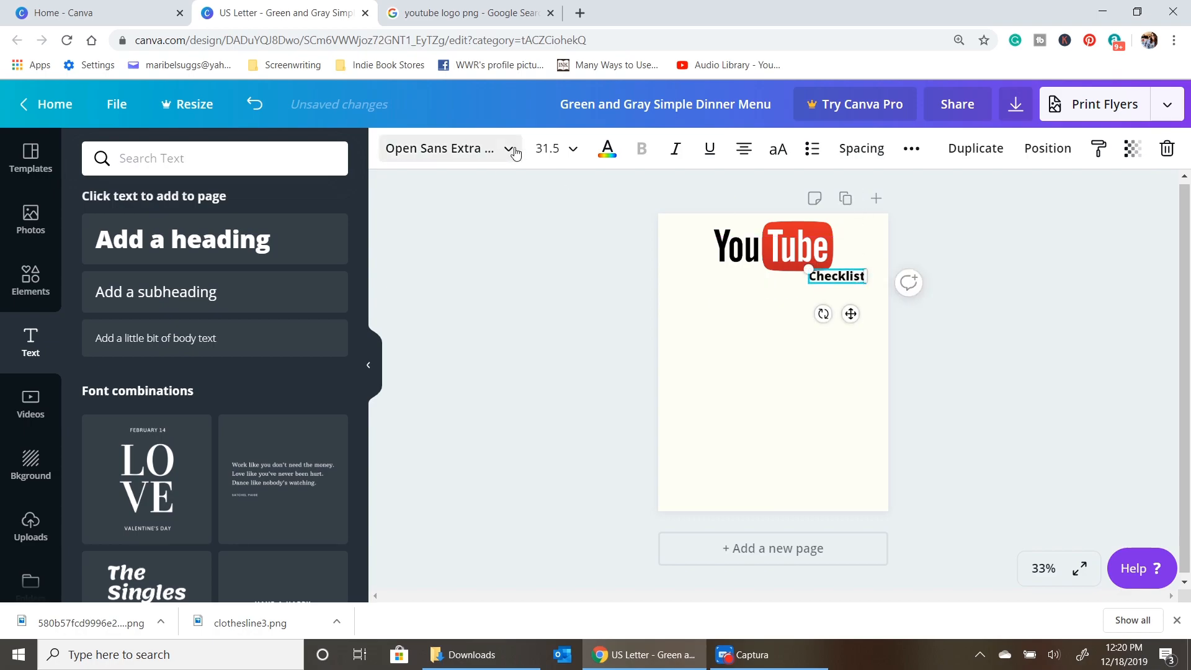
Step: Set the "Checklist" heading in the Brusher font and enlarge it to about size 61 beneath the logo
left_click(471, 148)
type("play")
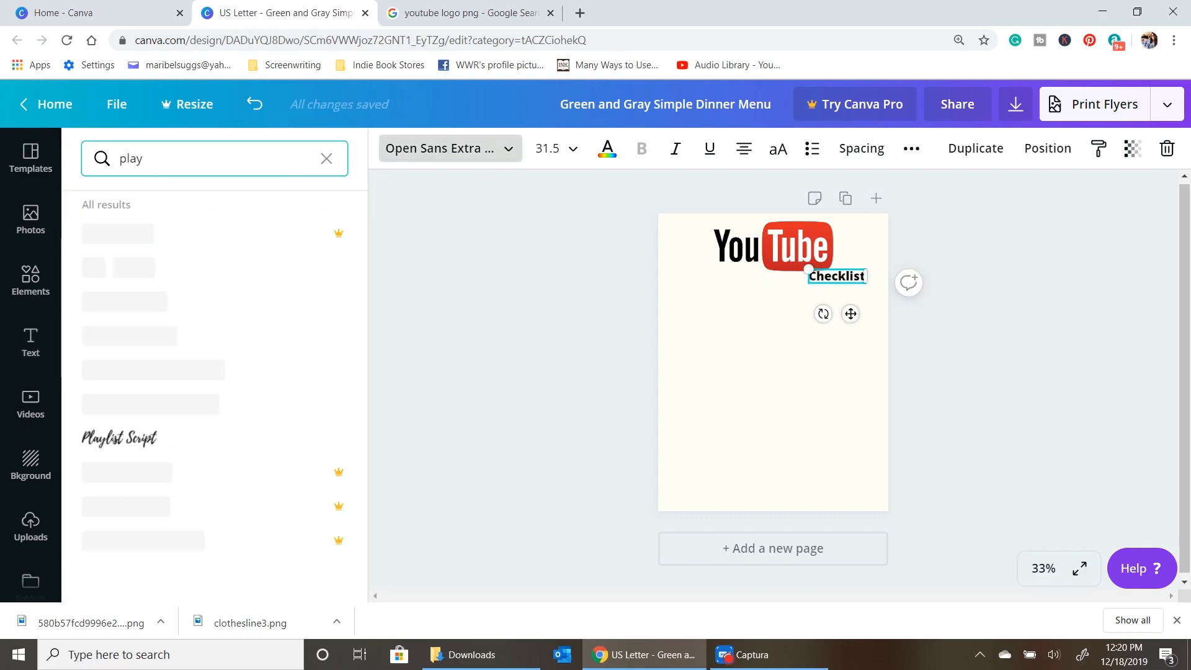
left_click(184, 429)
key("ctrl+a")
type("brush")
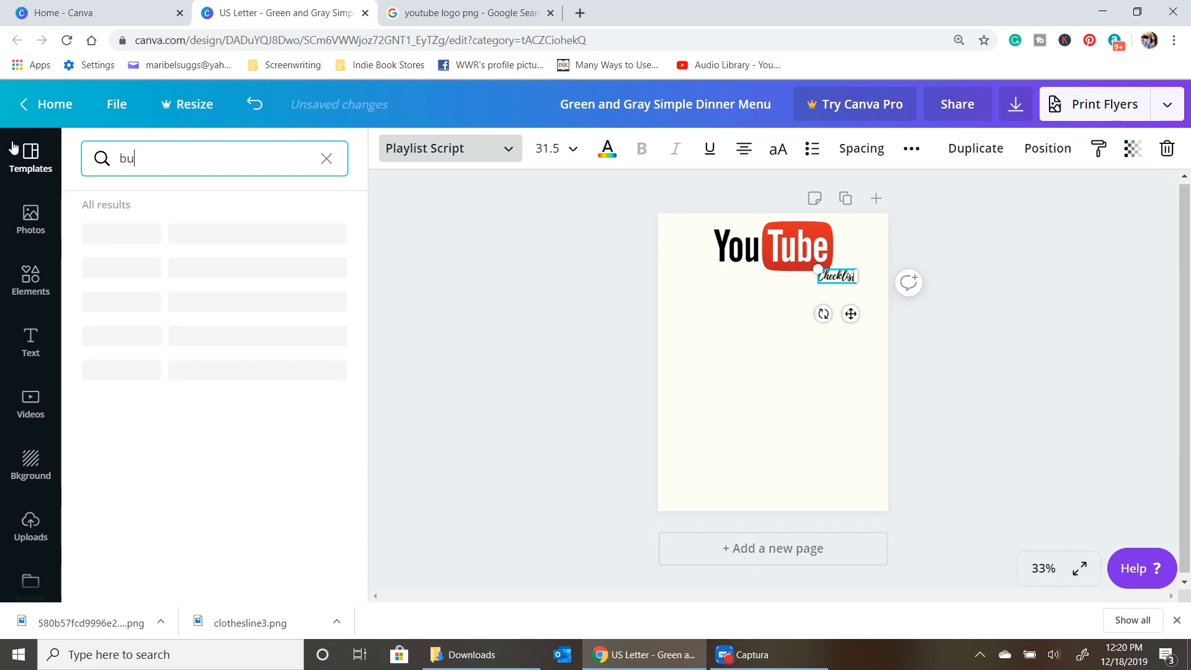
left_click(171, 241)
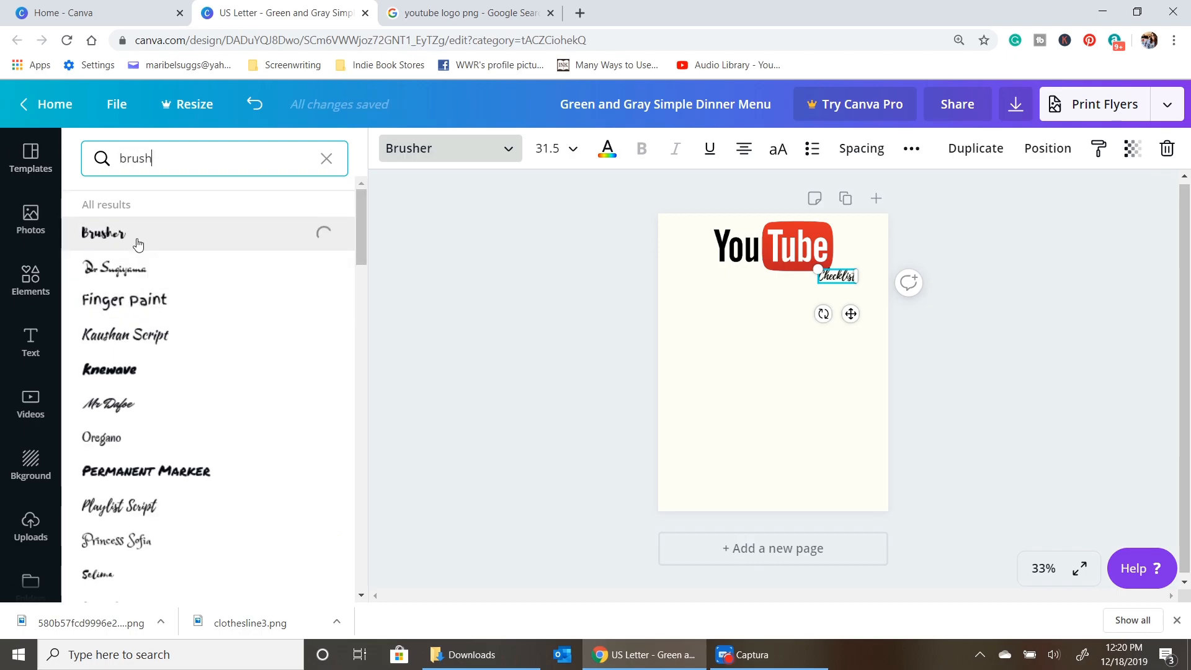
left_click_drag(818, 284, 784, 284)
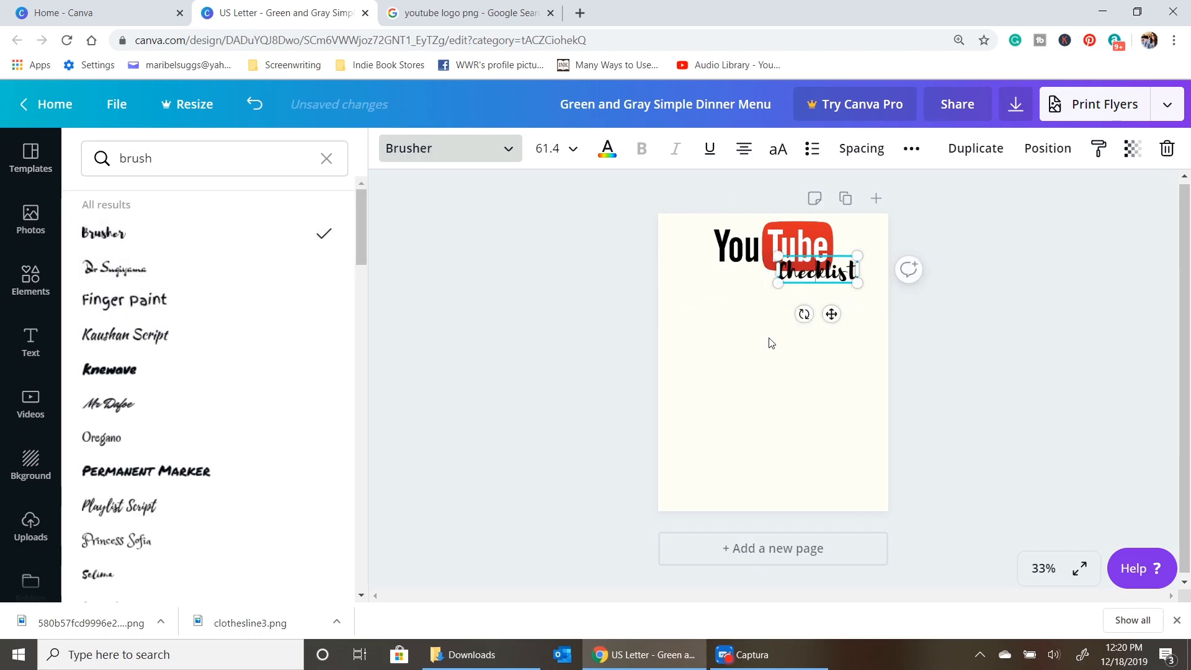
left_click(771, 340)
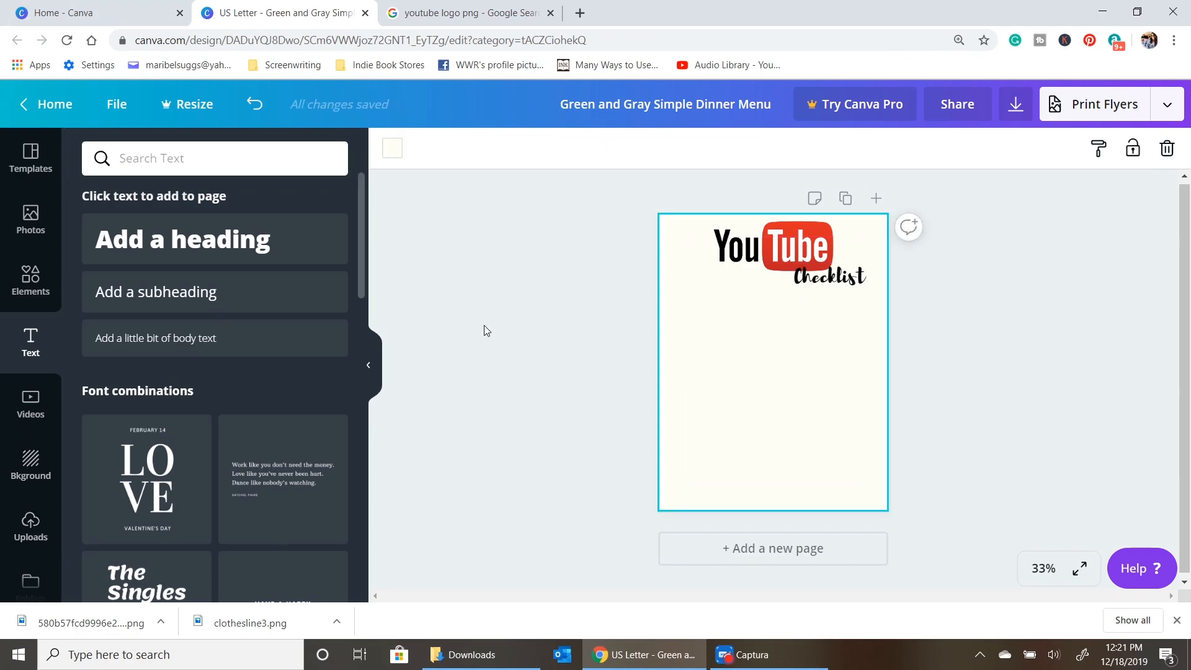
Step: Add a "While Recording" heading in the Brusher font and place it below the logo near the page's left edge
left_click(172, 246)
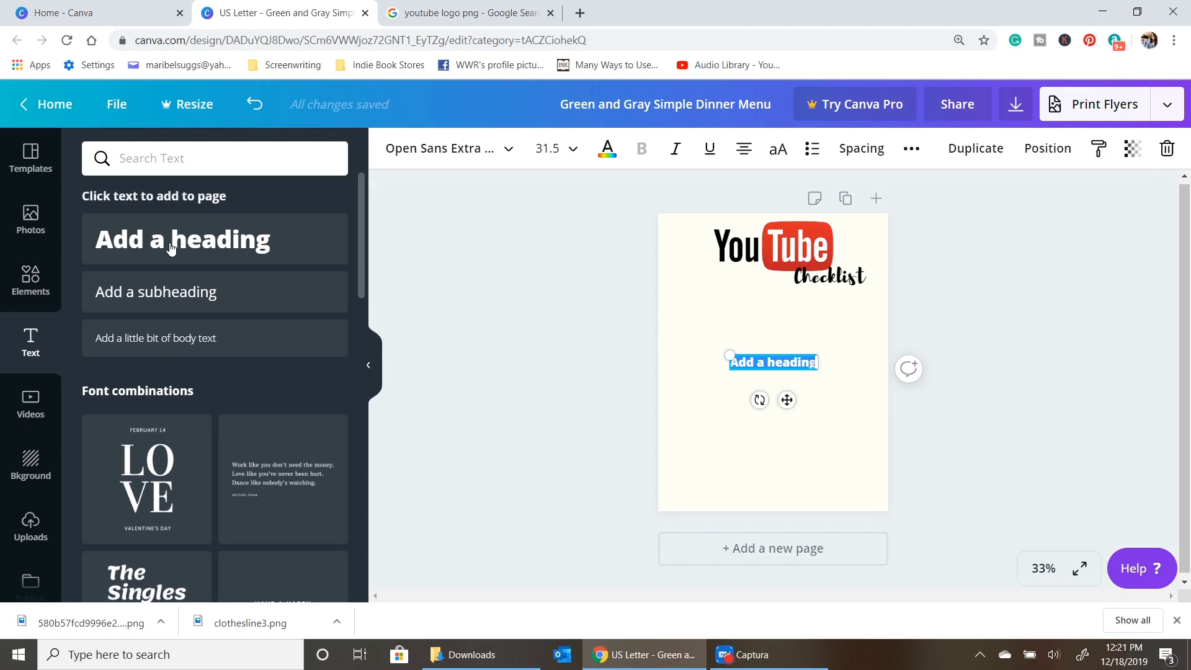
type("While Recording")
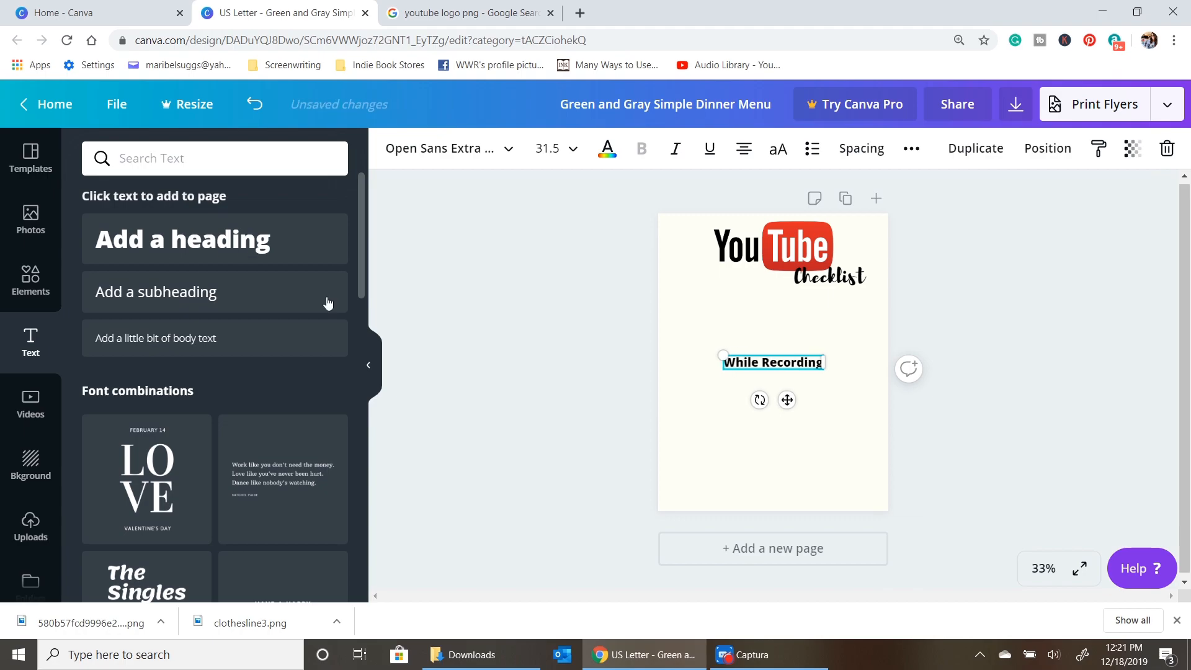
left_click(756, 378)
left_click_drag(763, 365, 721, 313)
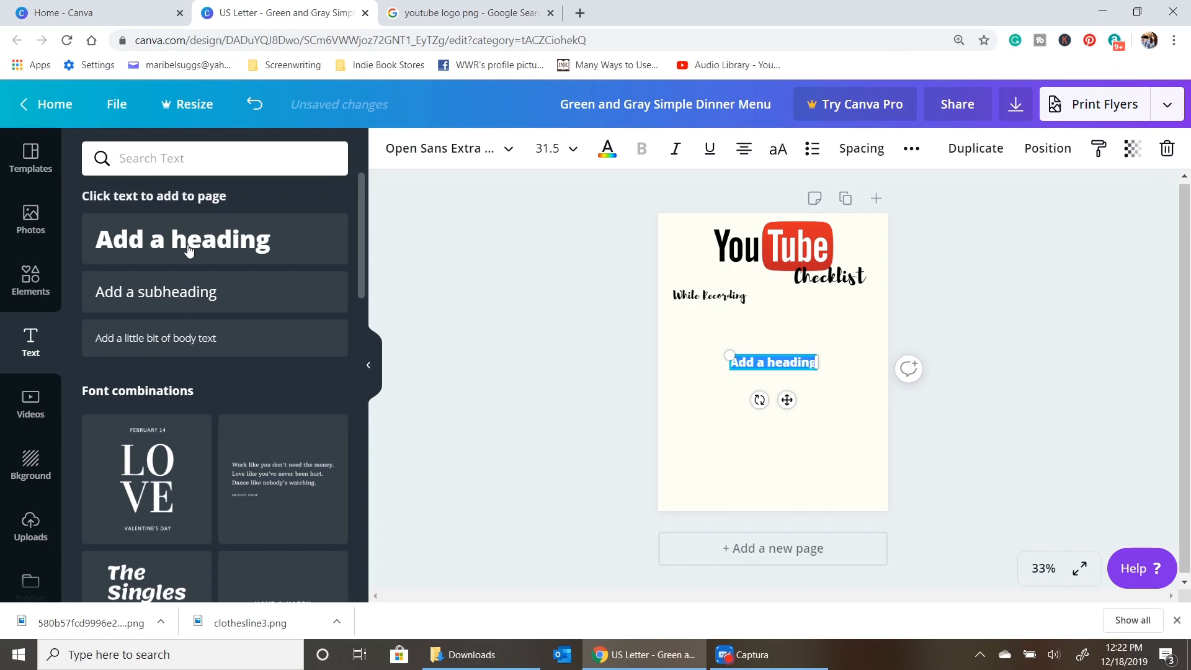
Step: Add a "Pic for thumbnail" text line at size 25.8 and place it directly below the "While Recording" heading
type("Pic for")
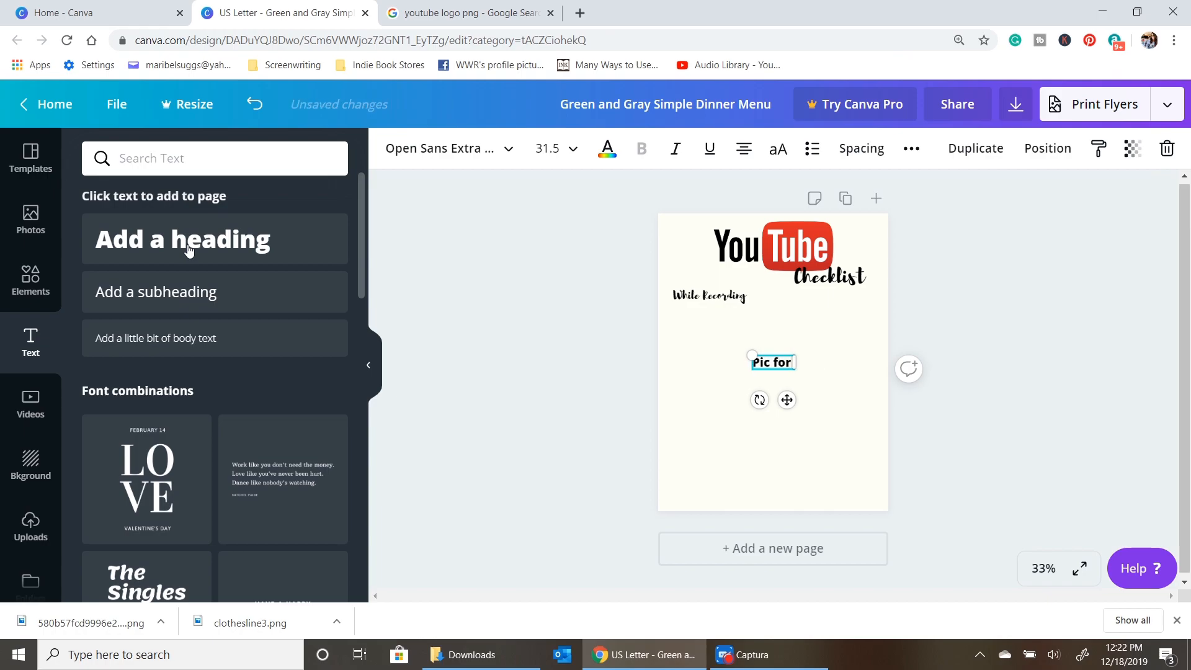
type(" thumbnail")
key("Return")
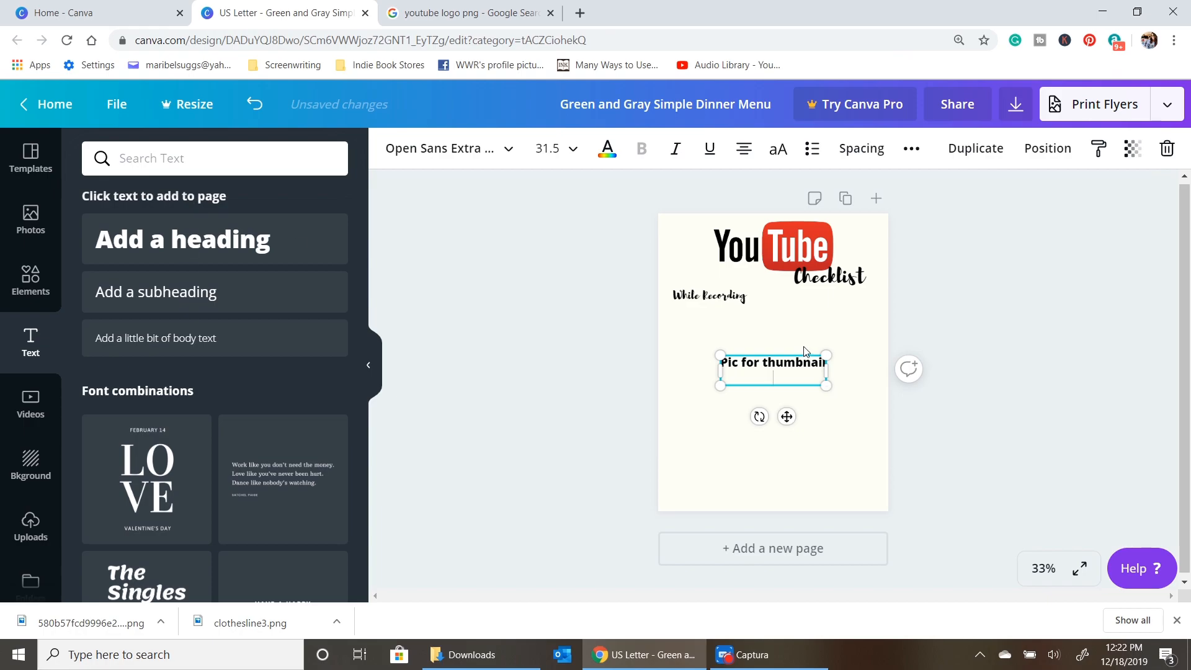
left_click_drag(804, 352, 757, 300)
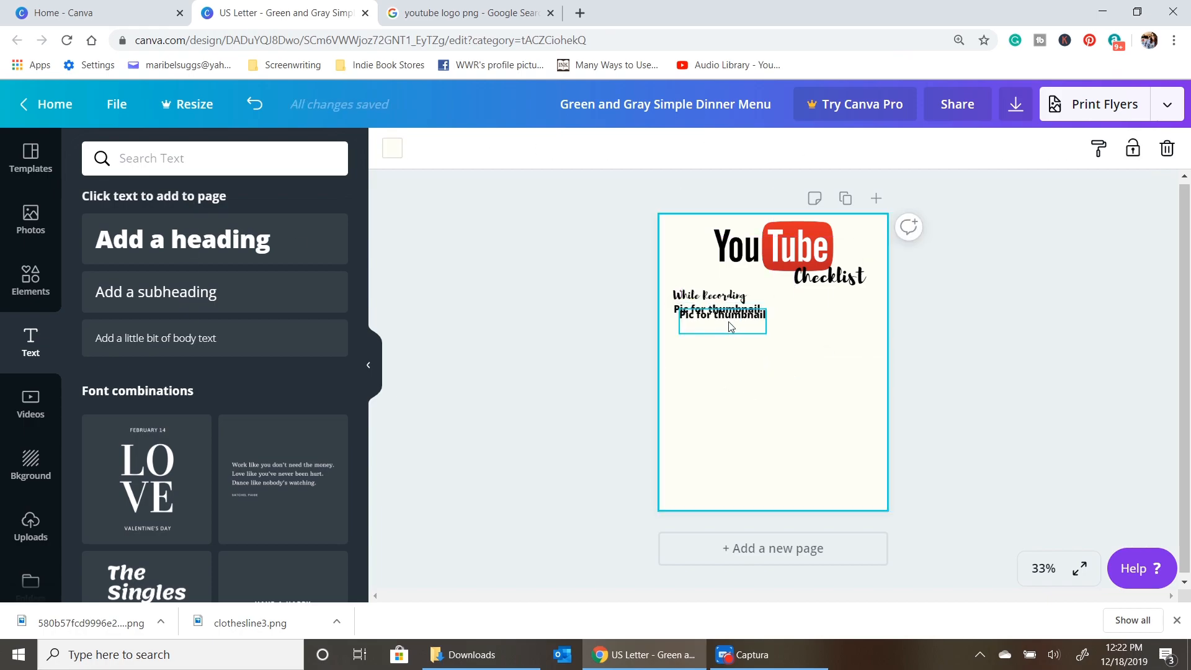
left_click_drag(729, 321, 722, 327)
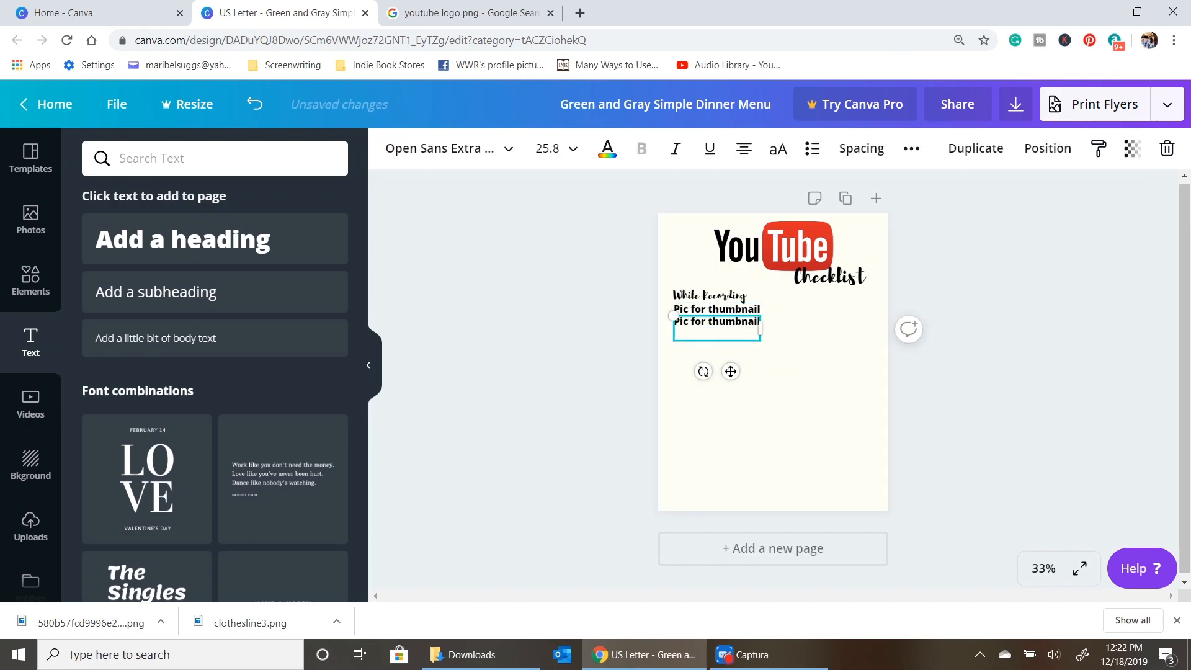
left_click_drag(760, 324, 698, 322)
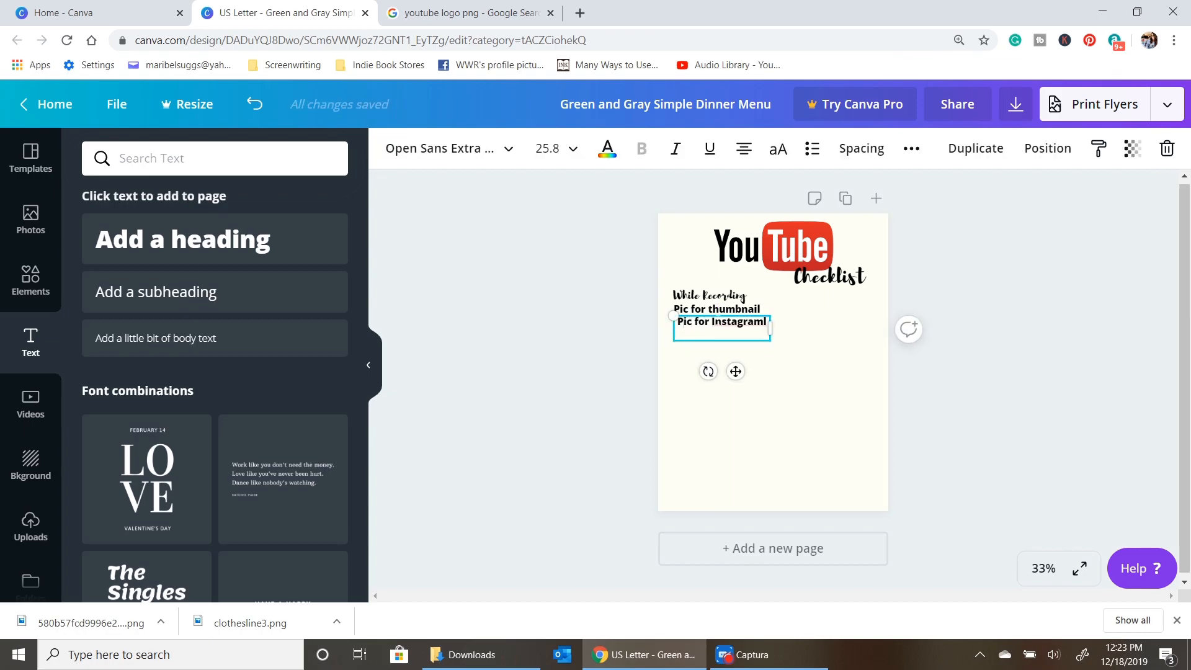
left_click(795, 329)
left_click(742, 328)
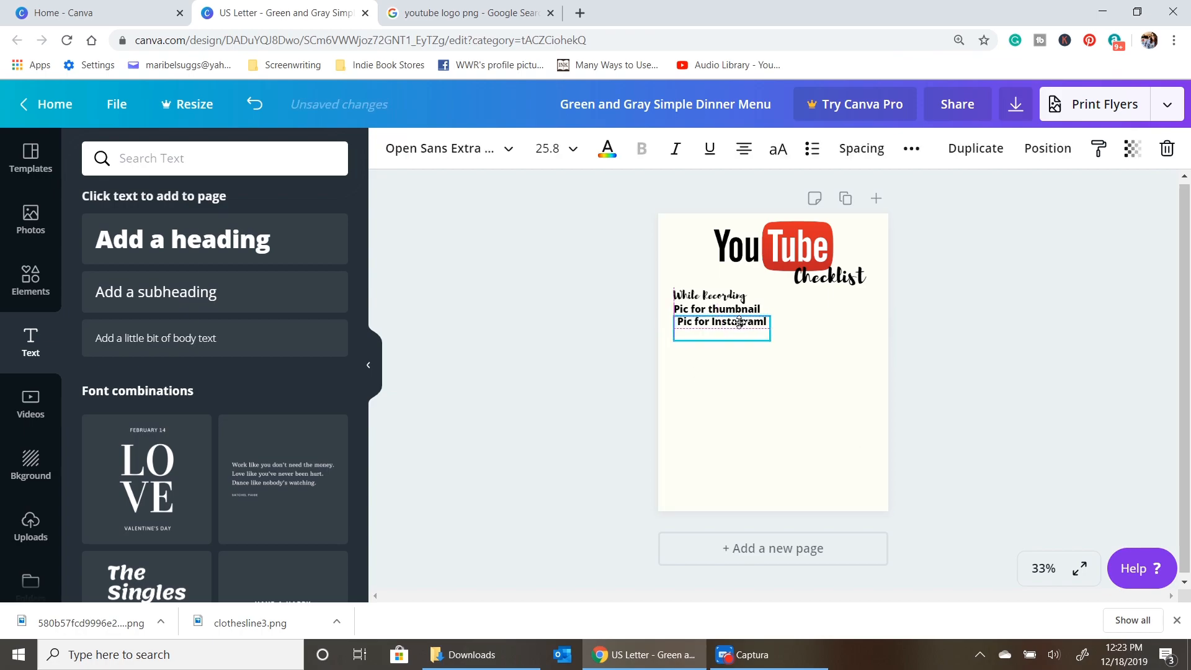
key("Delete")
Step: Duplicate the "Pic for thumbnail" line directly beneath itself and change the copy to "Pic for Instagram"
left_click(738, 320)
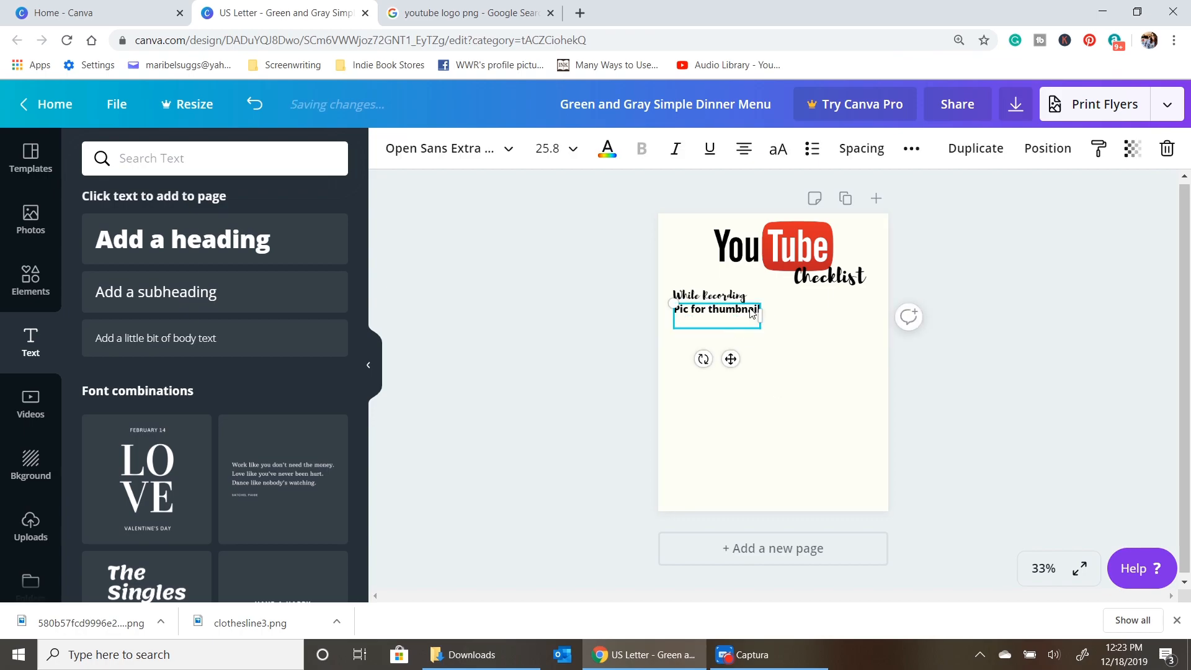
key("ctrl+d")
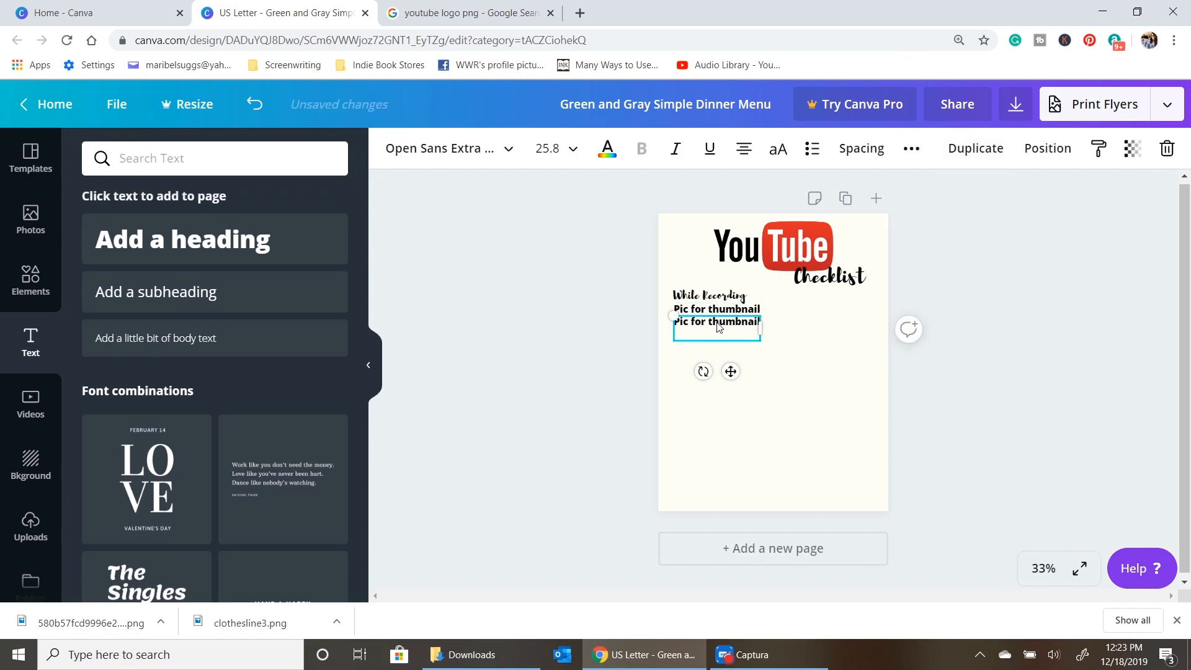
type("Instagram")
key("ctrl+d")
double_click(725, 335)
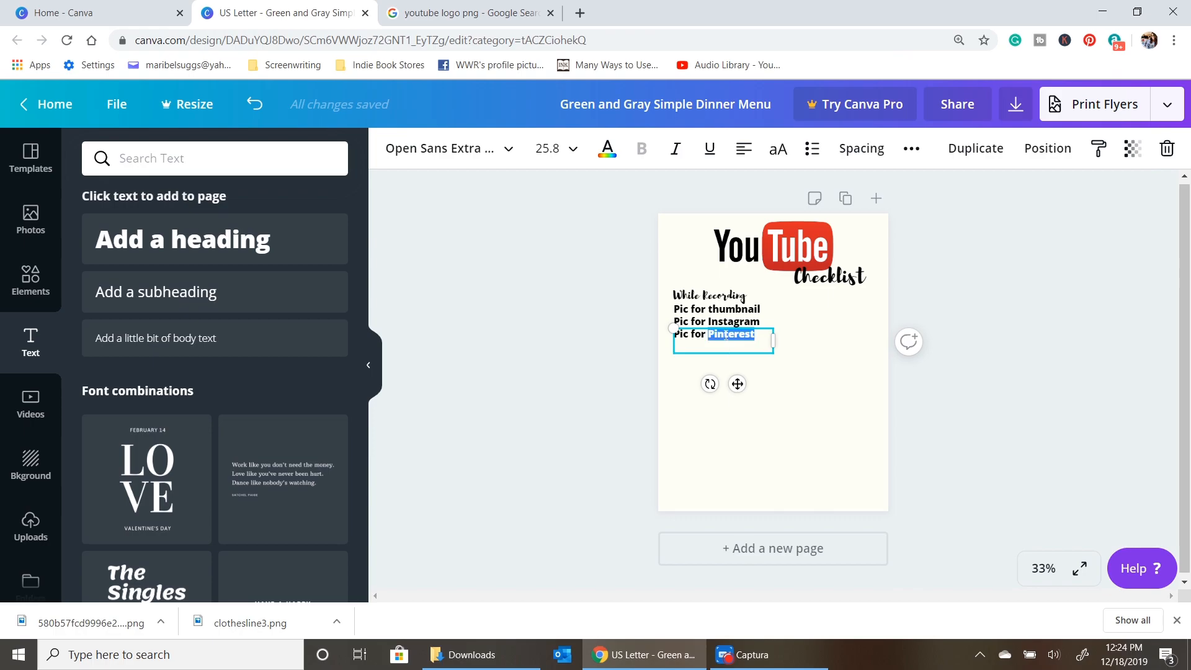
left_click(701, 372)
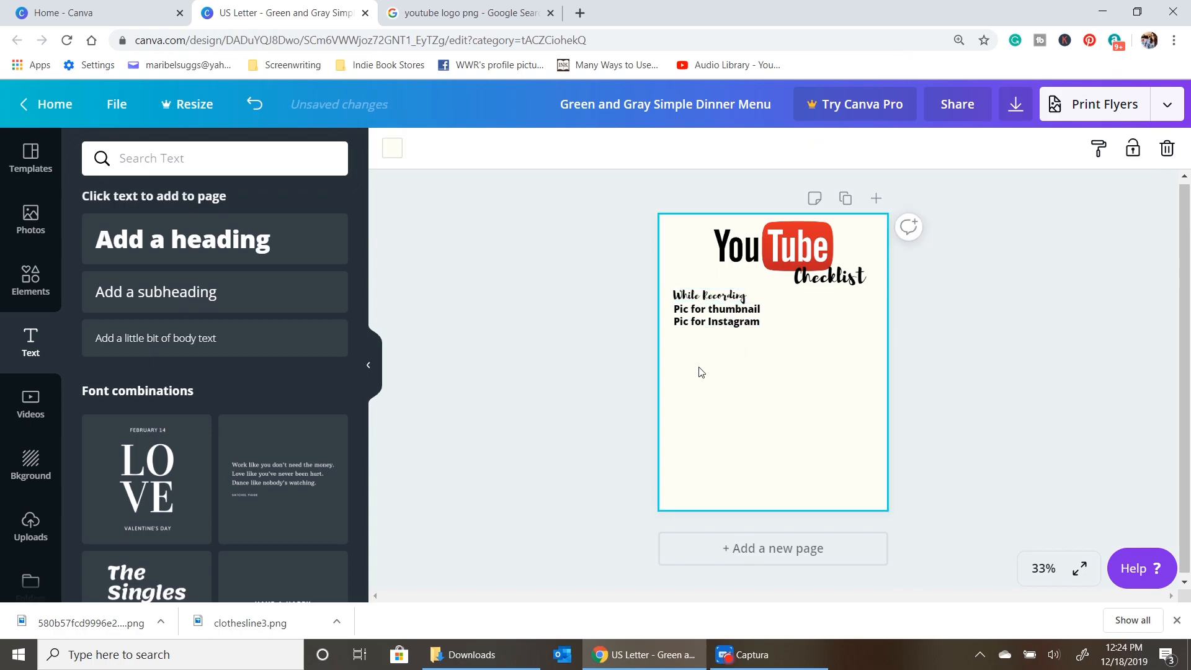
right_click(738, 296)
left_click(701, 368)
Step: Duplicate the "While Recording" heading, move the copy to the right half of the page and change it to "While editing"
left_click(713, 297)
left_click(976, 149)
left_click_drag(723, 302, 832, 366)
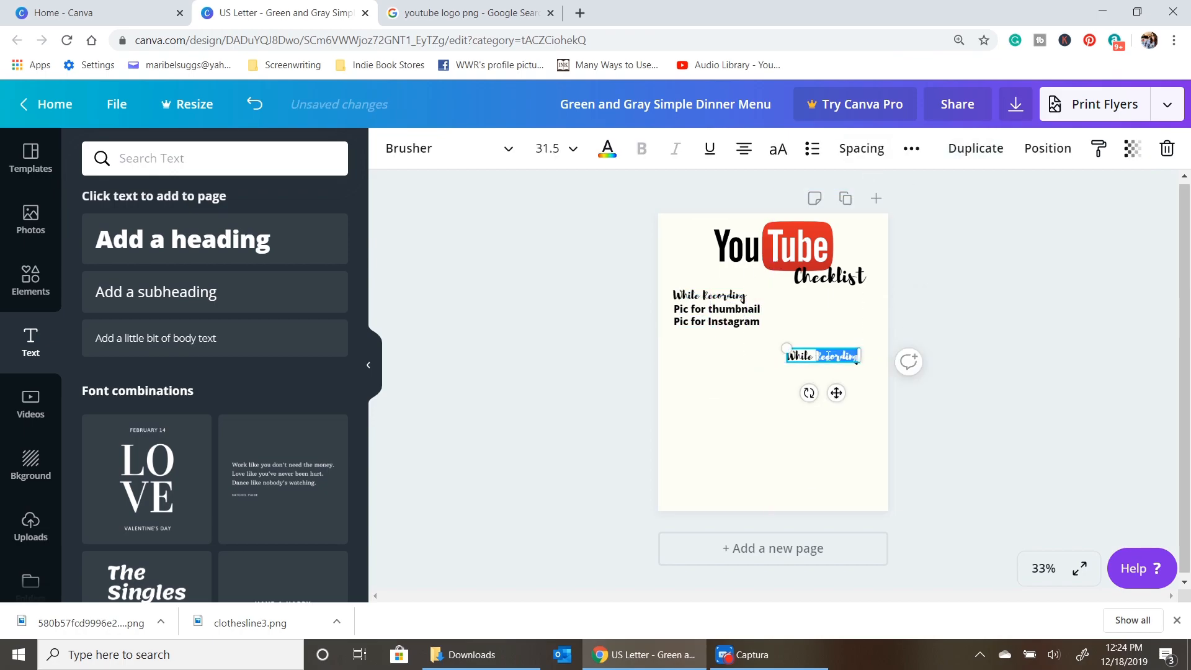
type("Ed")
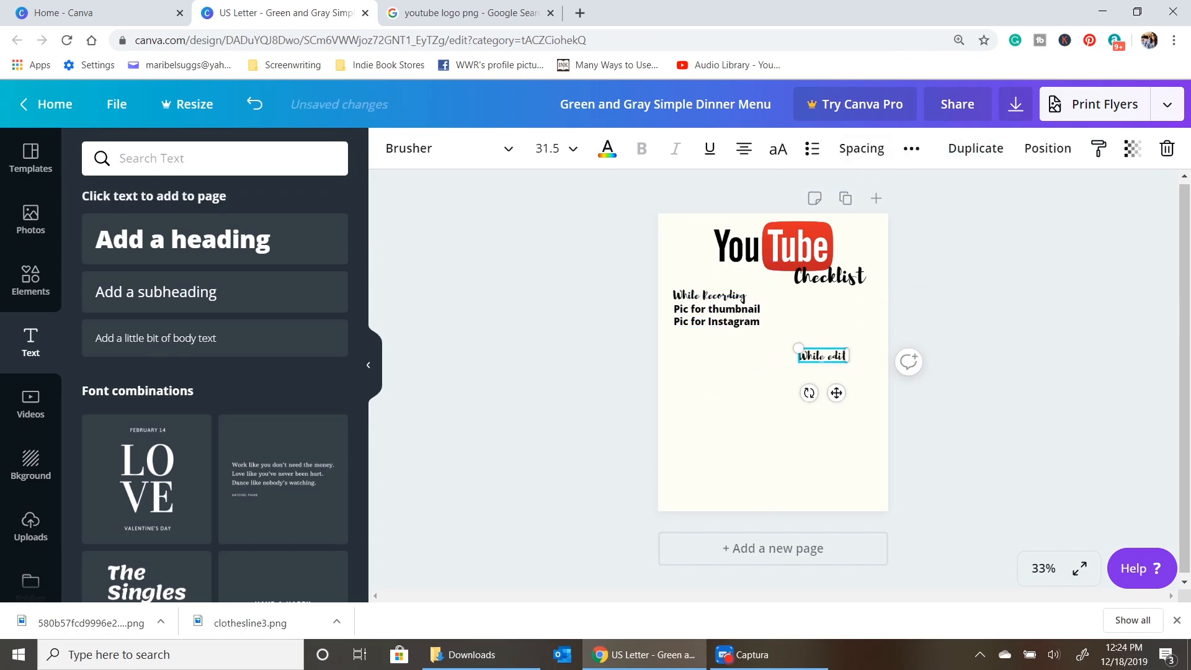
Step: Place a copy of "Pic for thumbnail" below "While editing" and center the "While Recording" heading over its list
left_click(714, 314)
key("ctrl+d")
mouse_move(717, 314)
left_mouse_down()
mouse_move(816, 373)
mouse_move(824, 358)
mouse_move(721, 296)
left_mouse_up()
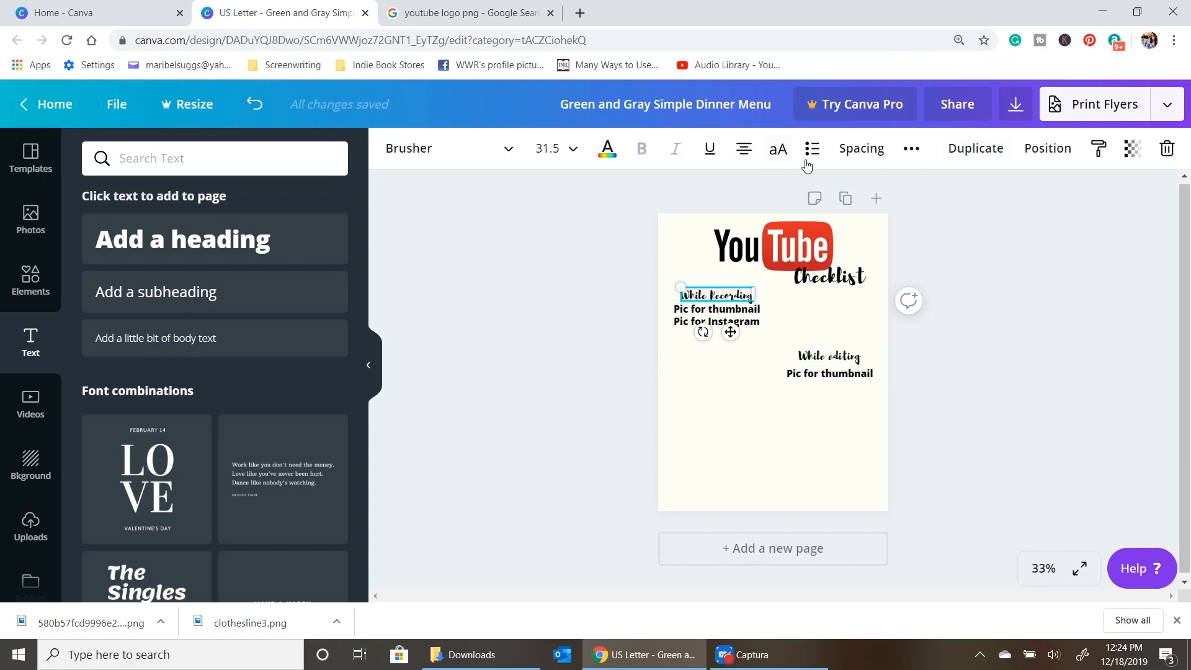
left_click(699, 381)
Step: Replace the copied line with "Add Subscribe icon" and shift it and the "While editing" heading left to line up
left_click(844, 380)
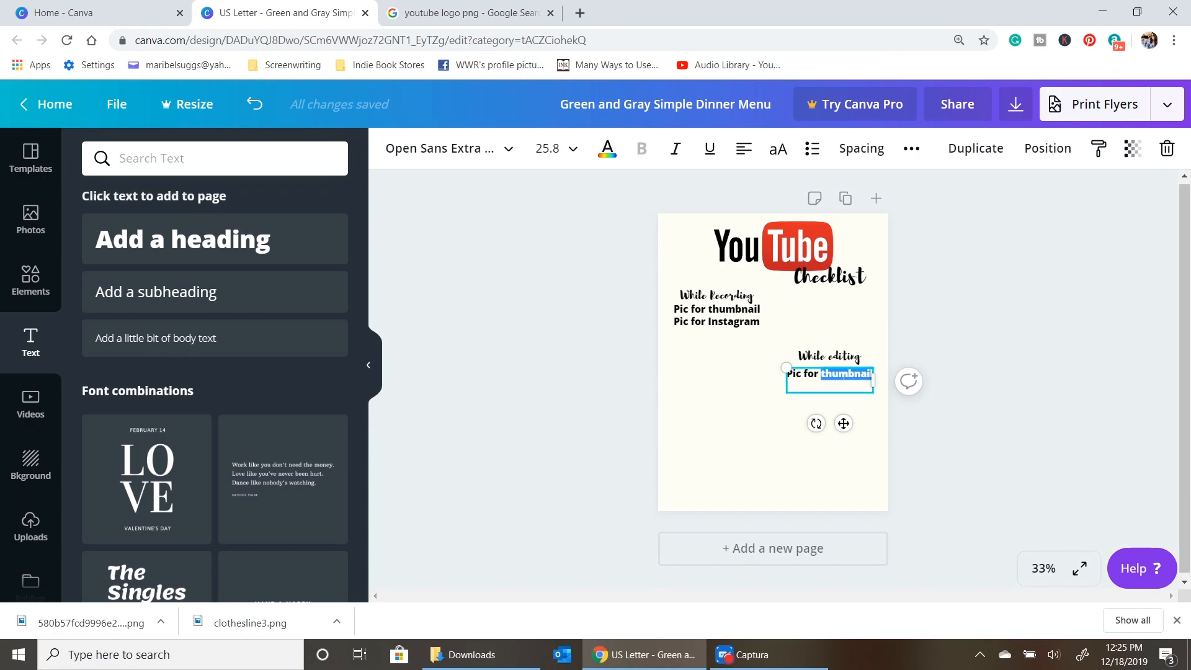
key("ctrl+a")
key("BackSpace")
type("Add Sub")
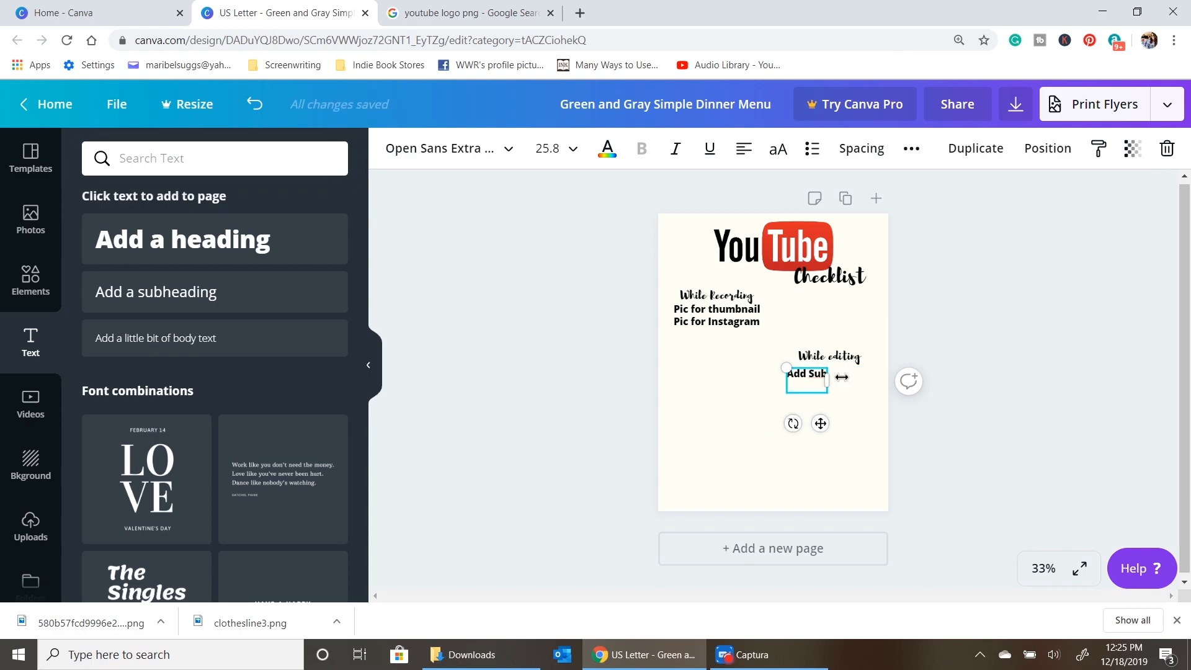
type("scribe b")
left_click_drag(785, 387, 763, 390)
left_click_drag(828, 356, 811, 357)
Step: Duplicate the subscribe line beneath itself, change the copy to "Add bell icon" and make the original read "Add subscribe icon"
left_click_drag(794, 380, 836, 397)
key("ctrl+c")
key("ctrl+v")
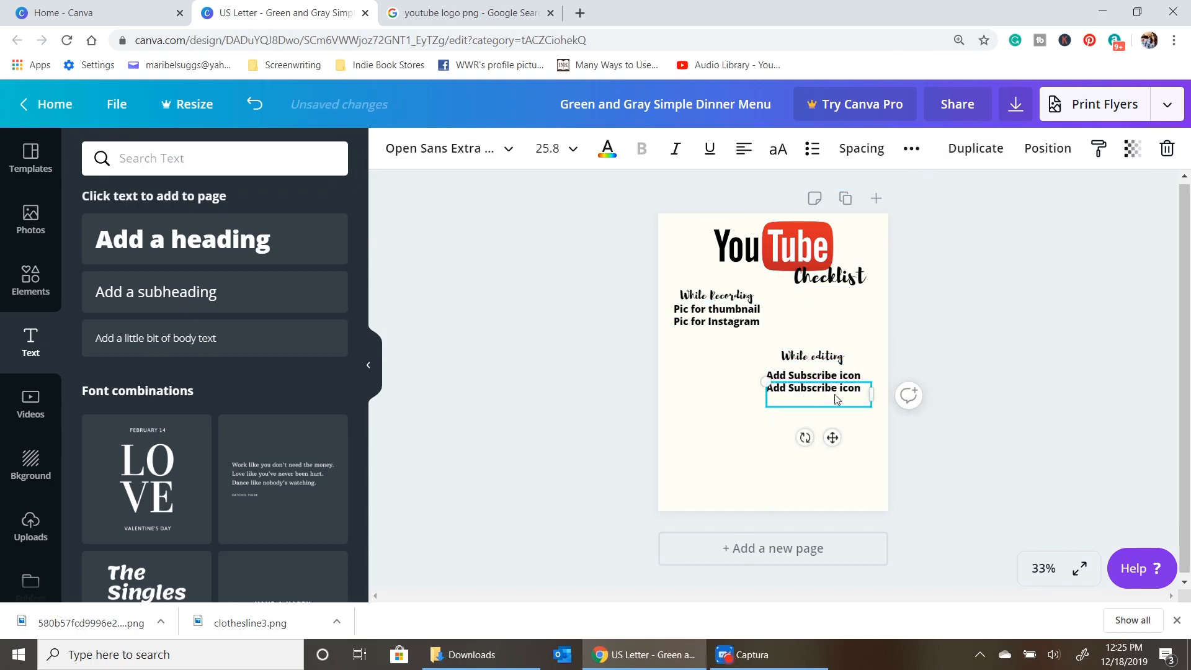
double_click(819, 388)
type("bell")
left_click(794, 375)
Step: Duplicate the bell icon line below itself, change the copy to "Add instagram handle" and widen its box to fit
left_click(976, 148)
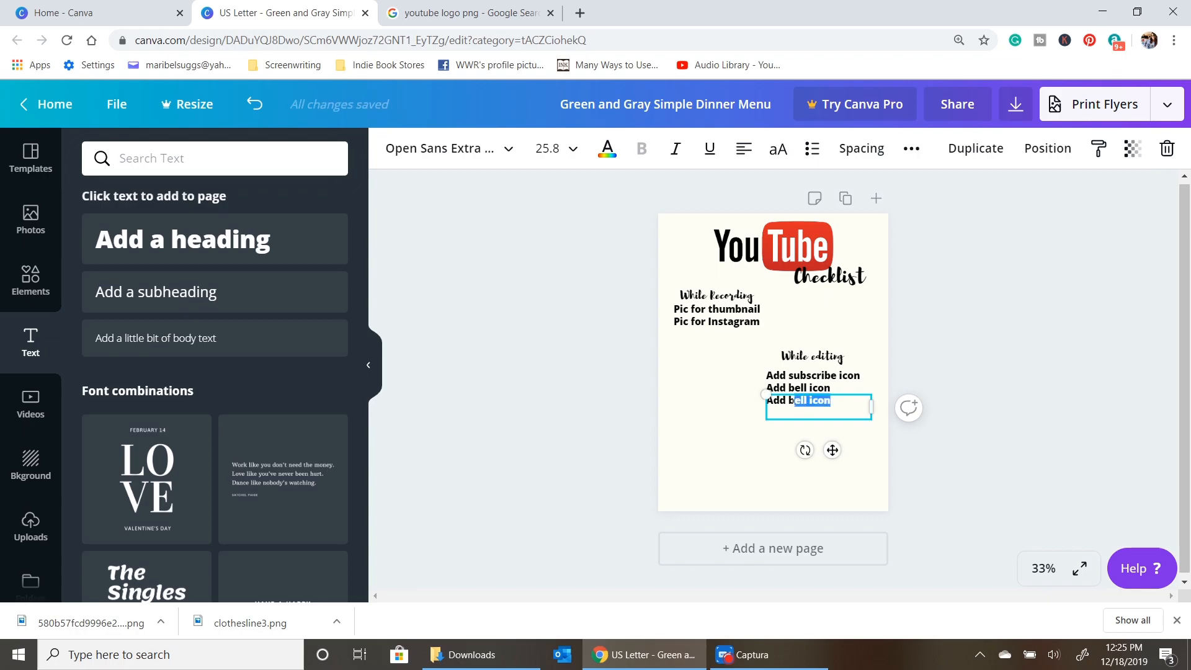
type("handle")
left_click_drag(871, 407, 879, 410)
Step: Duplicate the "Add instagram handle" line below itself and change the copy to "Add website"
left_click(962, 160)
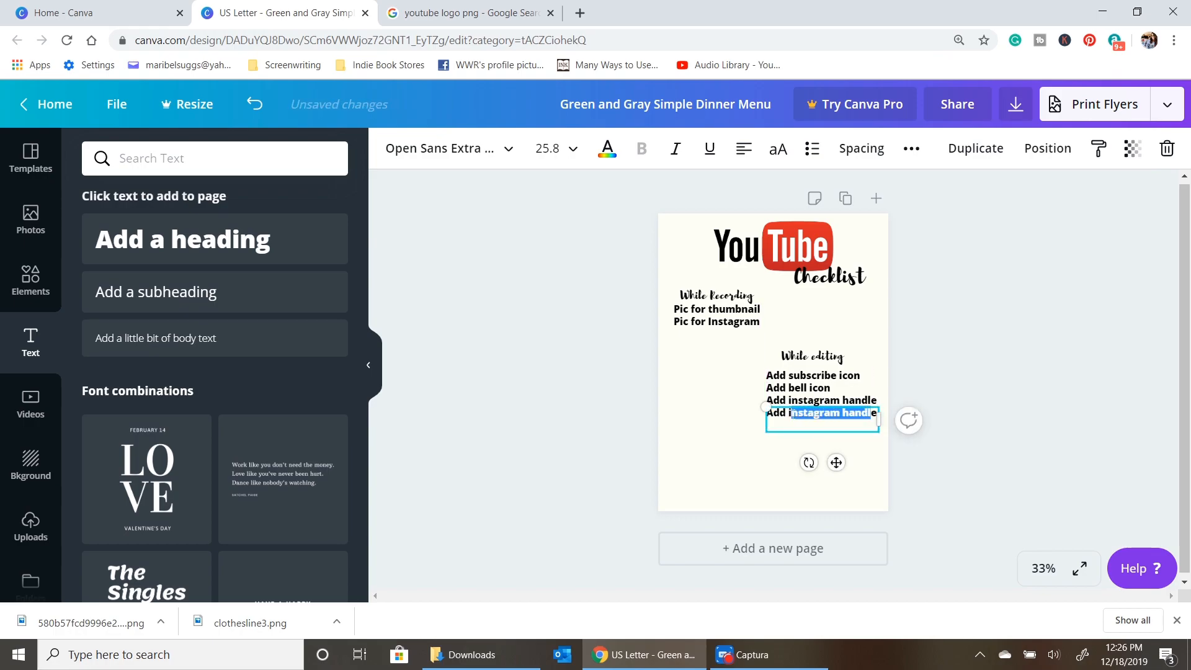
key("BackSpace")
key("BackSpace")
type("webso")
key("BackSpace")
type("ite")
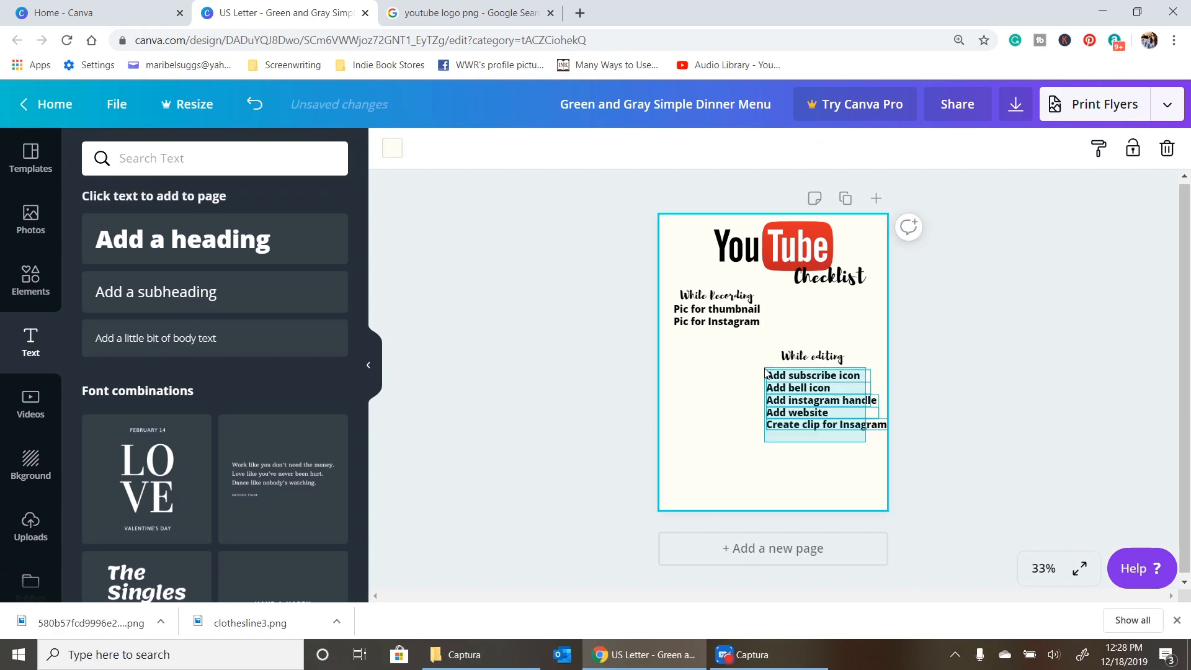
Step: Shift the "While editing" heading and list slightly left, and space the "While Recording" list lower beneath its centered heading
left_click_drag(813, 401, 800, 400)
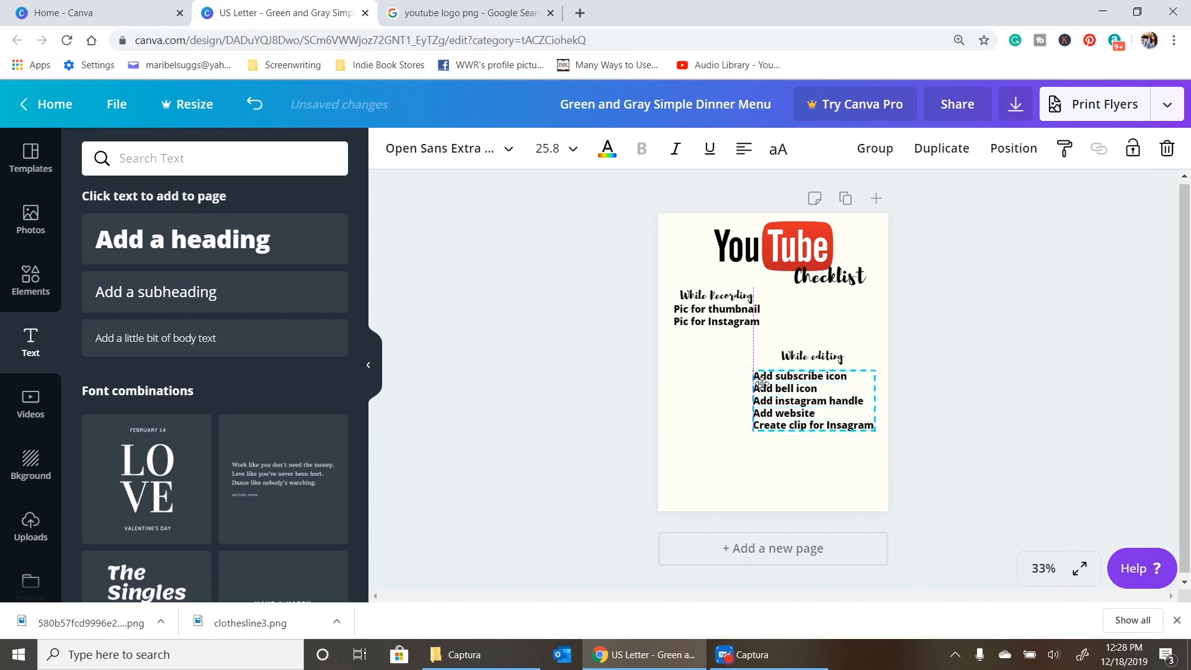
left_click_drag(798, 355, 784, 353)
left_click(799, 322)
left_click_drag(700, 310, 792, 337)
left_click(873, 368)
left_click(254, 105)
left_click_drag(686, 318, 713, 297)
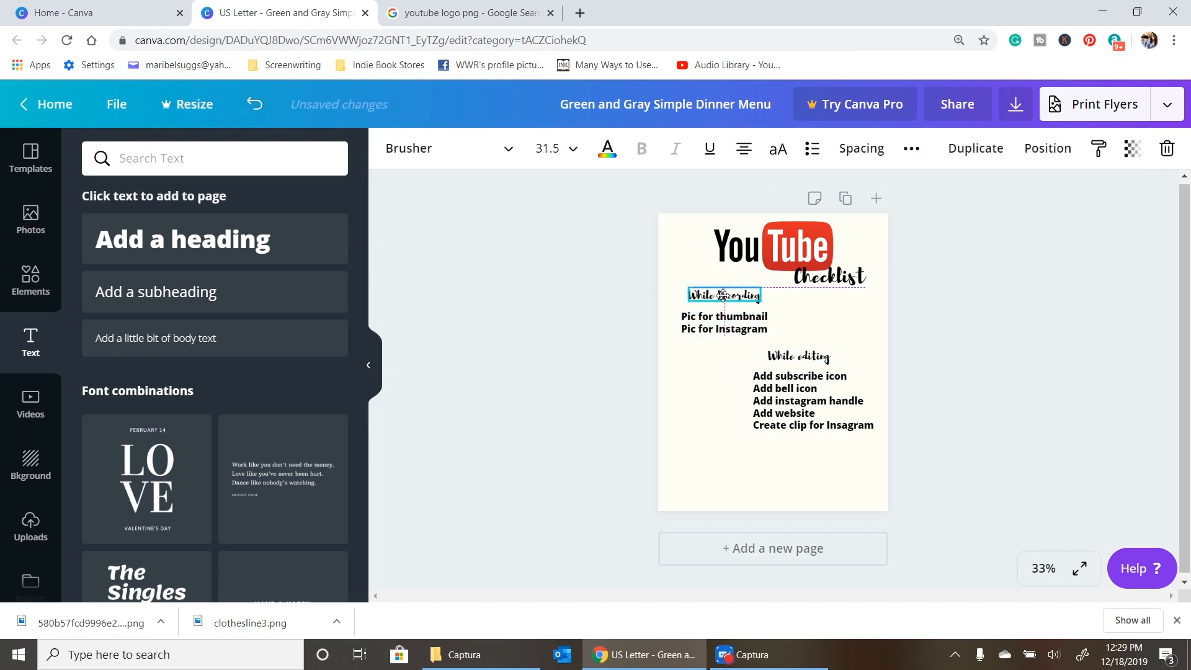
Step: Place a copy of the "While Recording" heading below the lists, change it to "After video is uploaded" and widen its box to about 4.6
left_click(980, 365)
key("ctrl+v")
type("After v")
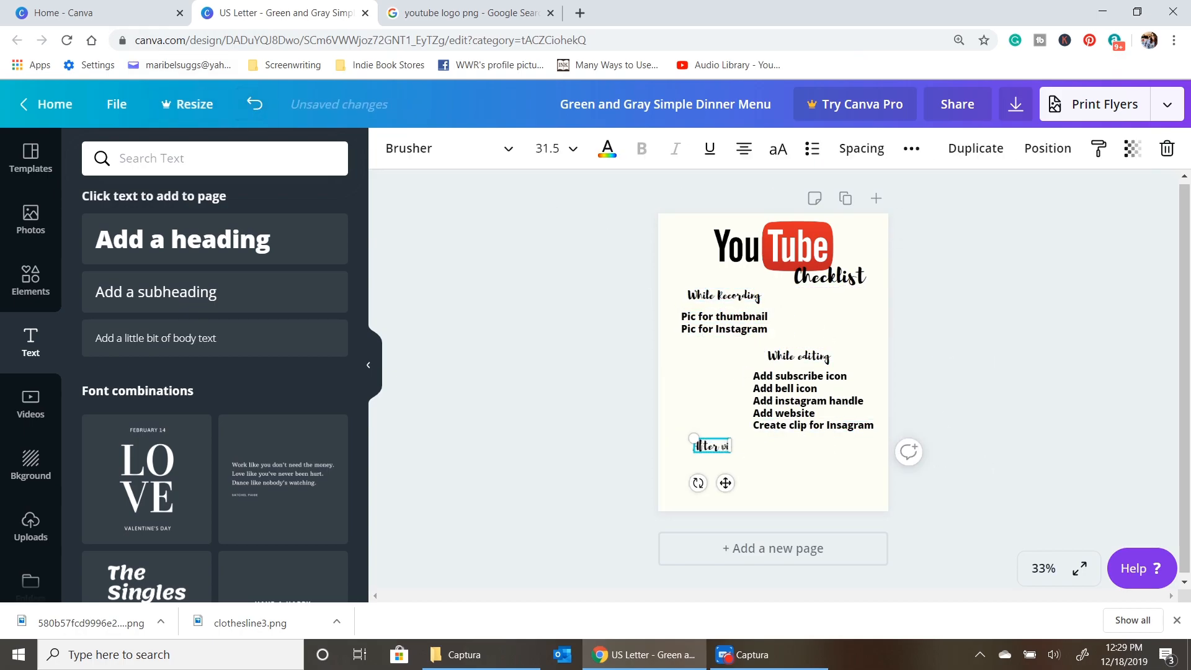
type("ideo is uploaded")
left_click_drag(757, 454, 798, 453)
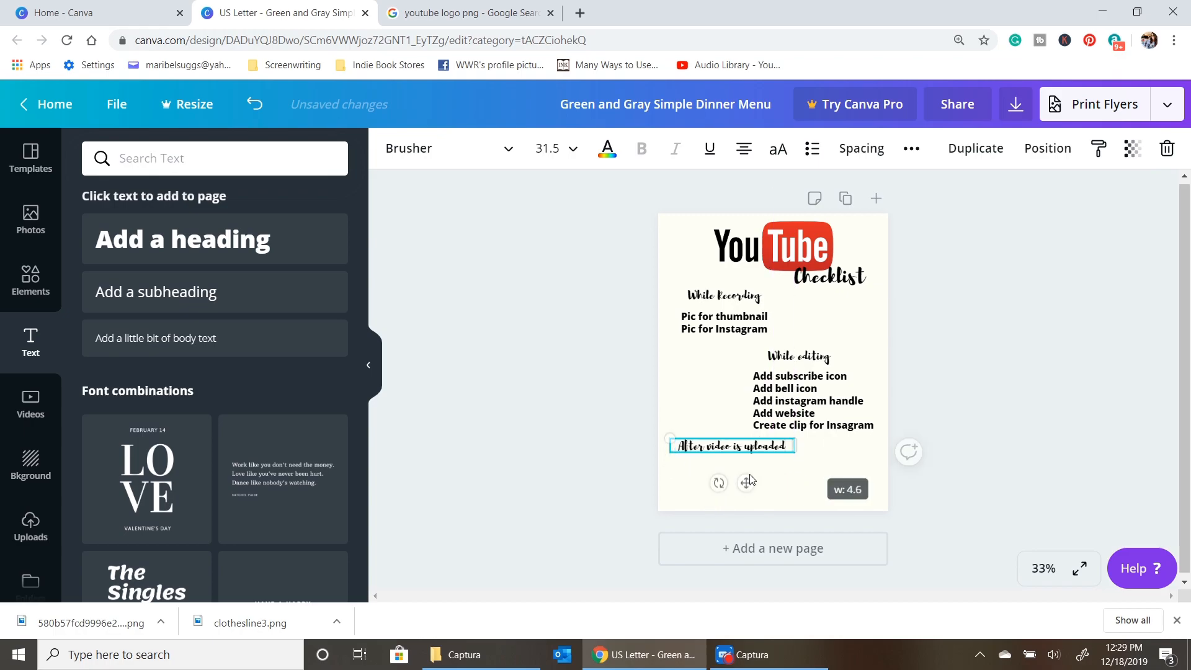
Step: Place a copy of the "Add subscribe icon" line below "After video is uploaded" and change it to "share on Instagram"
left_click(782, 378)
left_click(967, 152)
left_click_drag(789, 383, 708, 458)
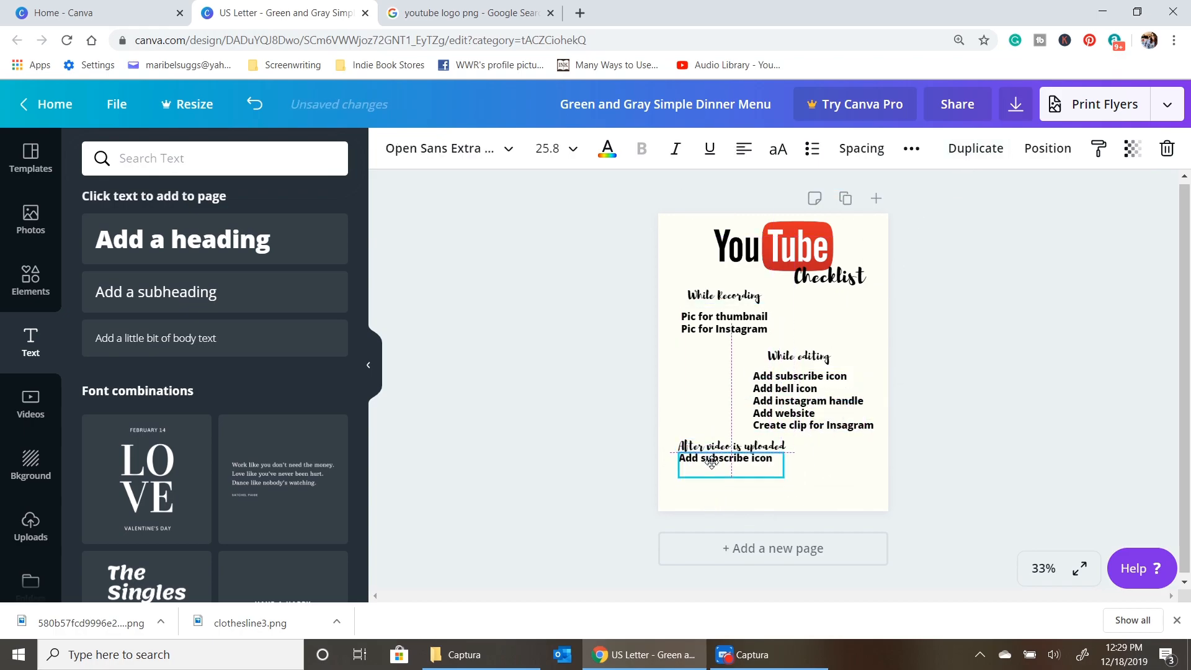
type("share on Instagram")
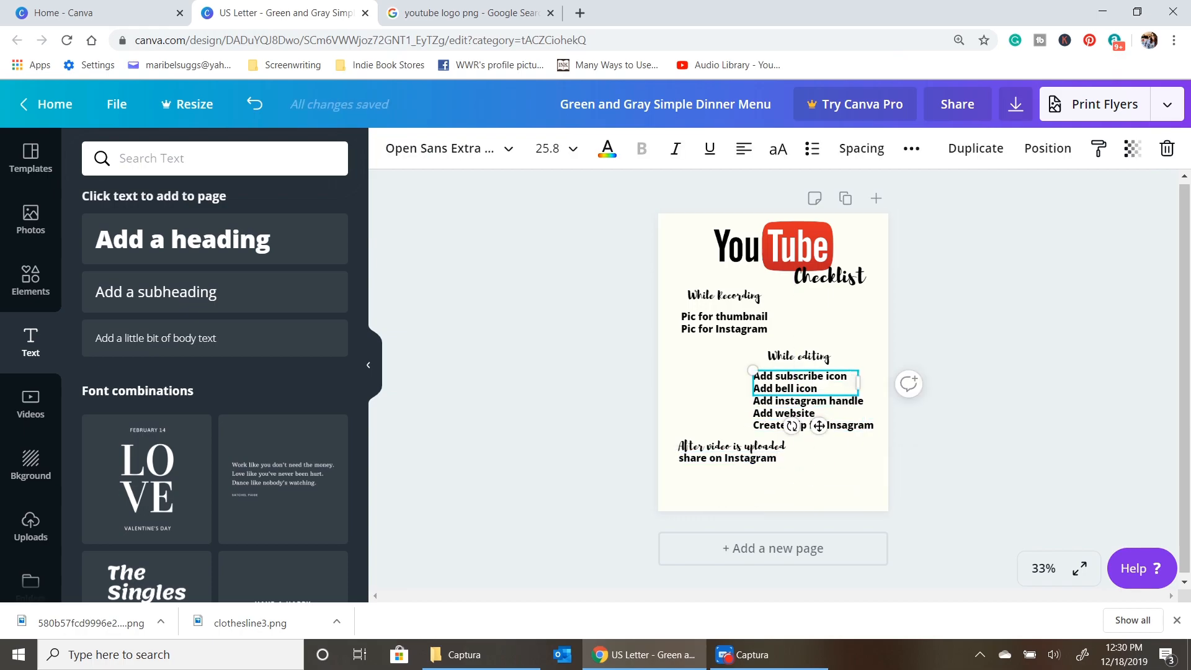
Step: Duplicate the "share on Instagram" line below itself and change the copy to "share on Pinterest"
left_click(760, 469)
left_click(750, 459)
left_click(976, 148)
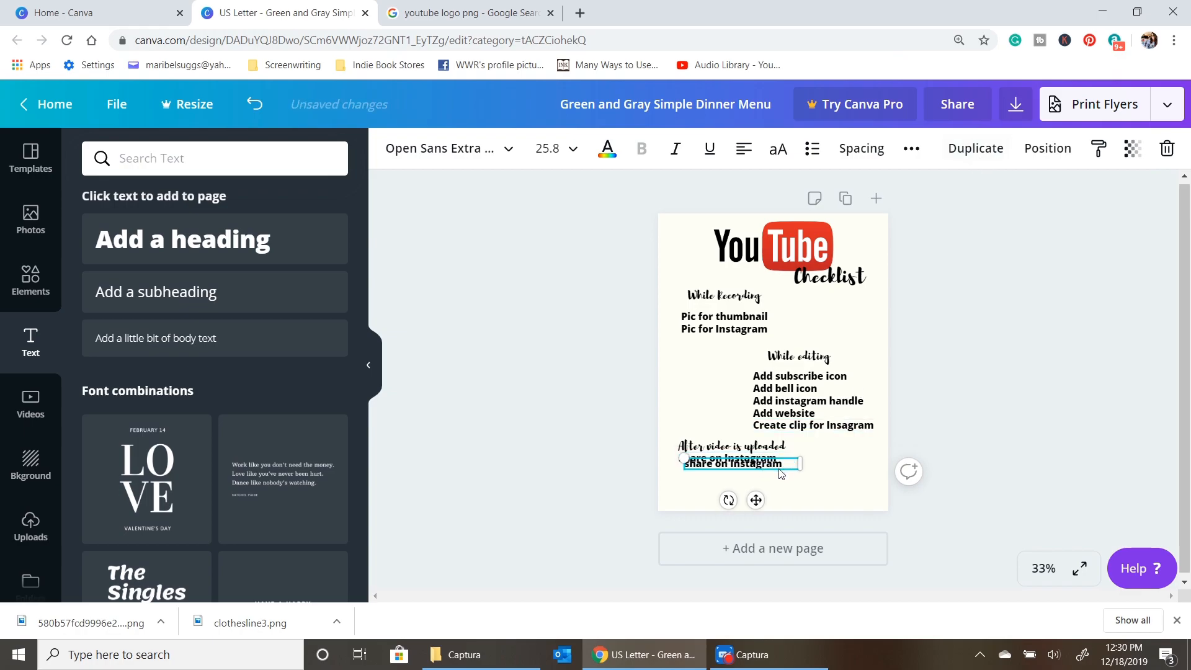
double_click(753, 470)
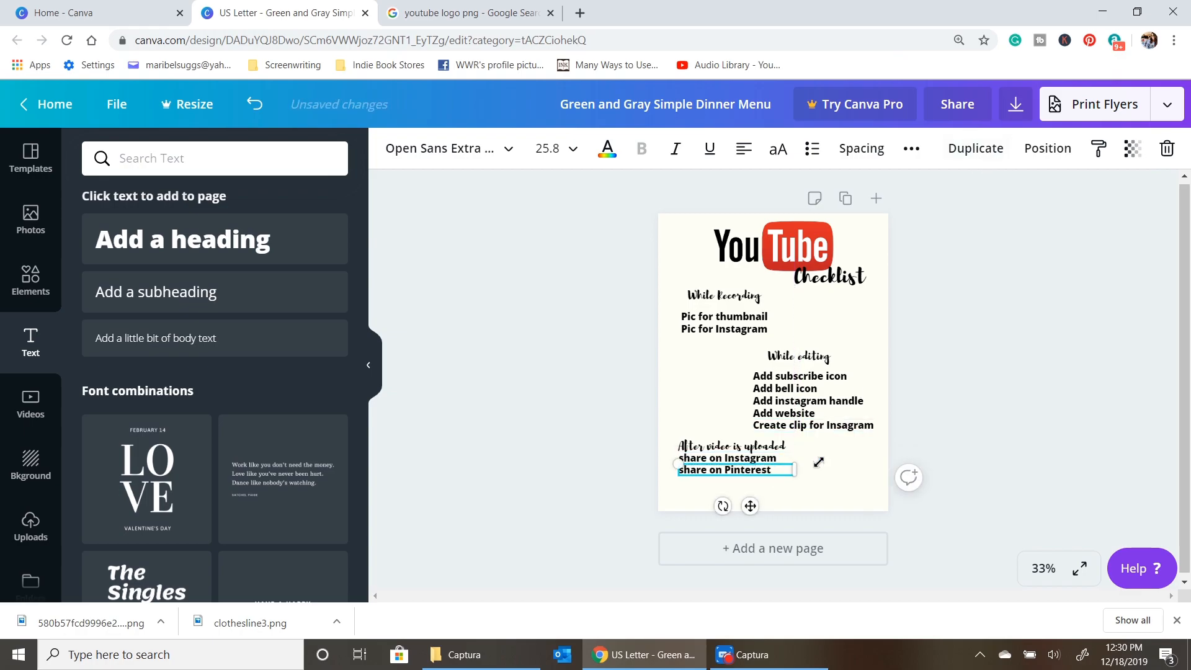
Step: Duplicate the "share on Pinterest" line below itself and change the copy to "share on blog"
left_click(956, 159)
double_click(762, 482)
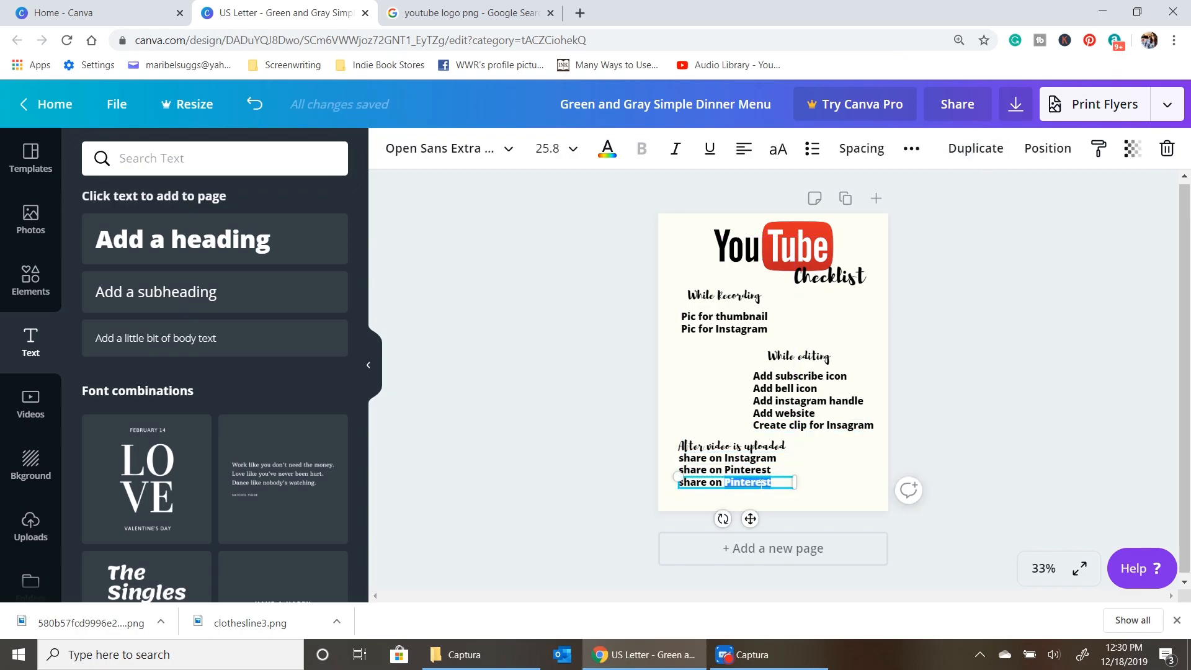
left_click(789, 437)
Step: Duplicate the "share on blog" line, align the copy beneath it and change it to "share on facebook"
left_click(736, 484)
left_click(971, 150)
left_click_drag(714, 493, 708, 500)
double_click(735, 494)
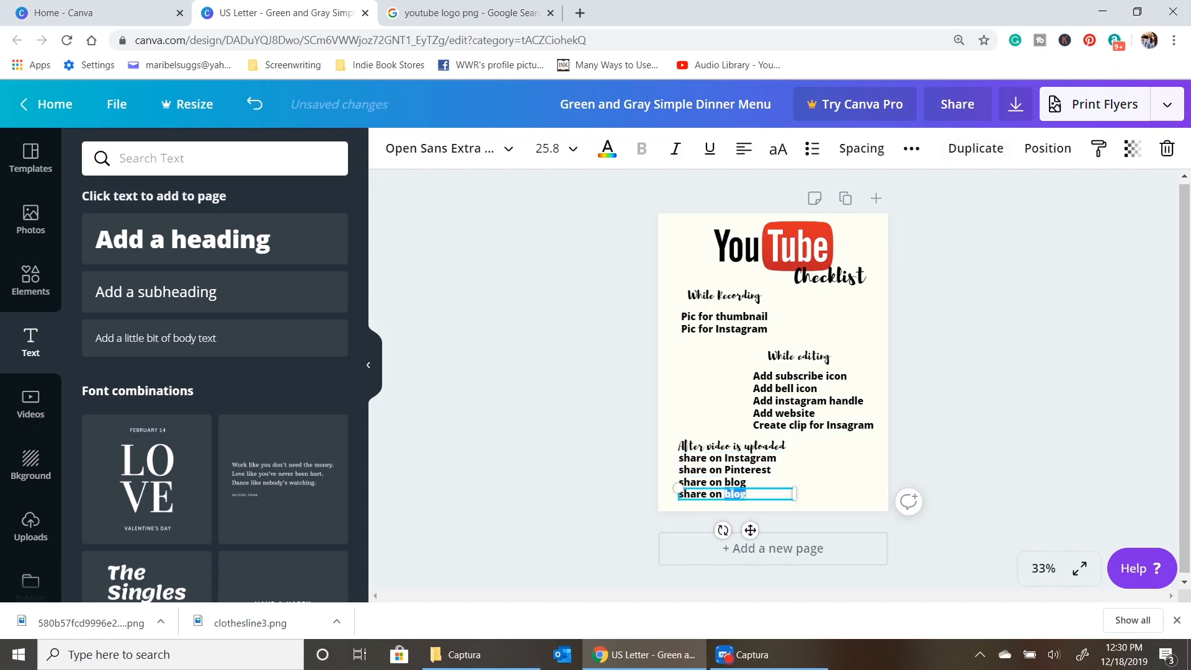
type("facebook")
left_click(802, 457)
Step: Move the "While editing" heading and its task list slightly up and to the right
left_click_drag(803, 357, 807, 350)
left_click_drag(873, 428, 877, 428)
left_click(768, 364)
left_click_drag(745, 365, 871, 437)
left_click_drag(826, 409, 825, 401)
Step: Move the "After video is uploaded" heading up and indent the share list beneath it
left_click(785, 433)
left_click_drag(765, 452, 765, 445)
left_click_drag(806, 505, 708, 455)
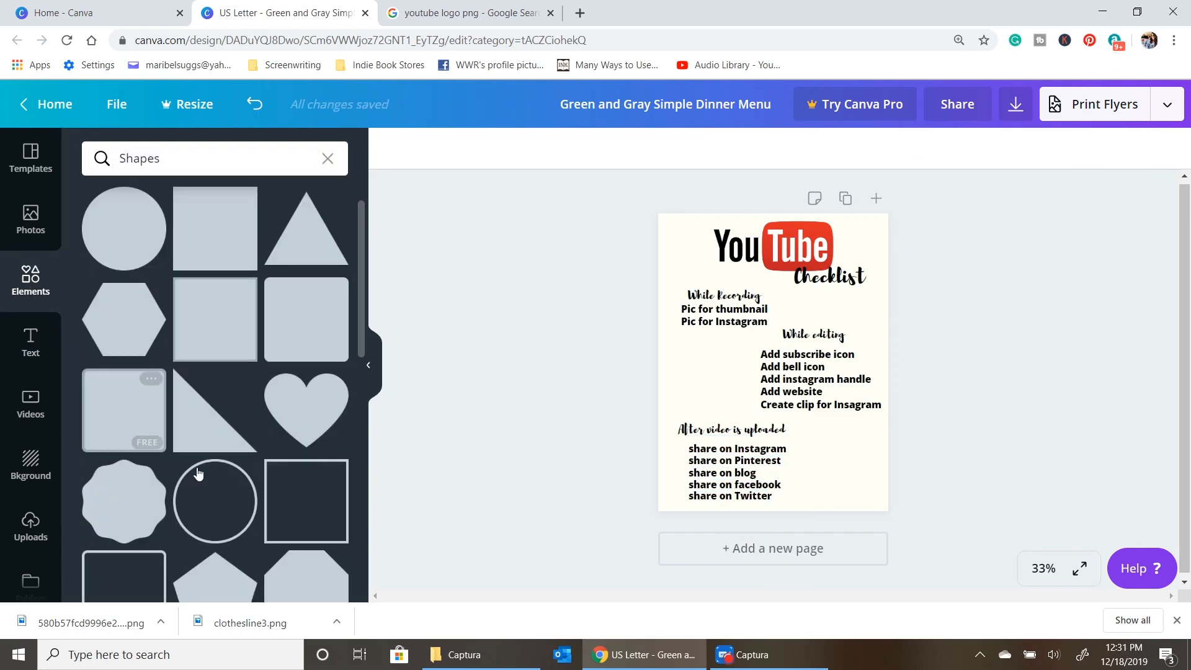
Step: Add a square outline shape and resize it into a frame around the "While Recording" heading and tasks
left_click(306, 500)
left_click_drag(865, 454, 710, 349)
left_click_drag(713, 305, 707, 319)
left_click_drag(731, 312, 770, 312)
left_click_drag(674, 311, 670, 311)
left_click_drag(773, 314, 724, 334)
left_click(908, 349)
left_click(952, 267)
left_click(771, 335)
left_click_drag(670, 310, 664, 312)
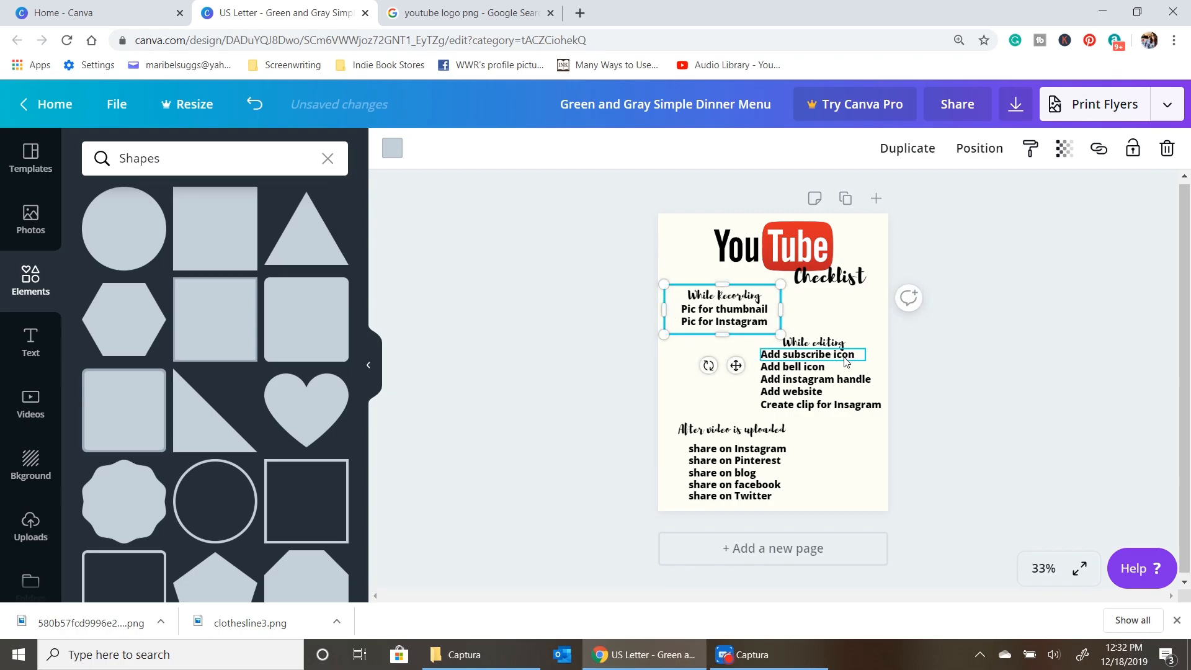
Step: Add a second square outline and resize it into a frame around the "While editing" heading and tasks
left_click(306, 501)
left_click_drag(775, 271, 788, 335)
left_click_drag(773, 454, 780, 421)
left_click_drag(770, 379, 792, 374)
left_click_drag(713, 371, 733, 371)
left_click(913, 370)
left_click(819, 333)
left_click_drag(808, 332, 808, 329)
left_click_drag(729, 415, 844, 356)
left_click_drag(862, 342, 805, 350)
left_click_drag(804, 366, 805, 411)
left_click_drag(774, 374, 754, 374)
left_click_drag(832, 374, 891, 381)
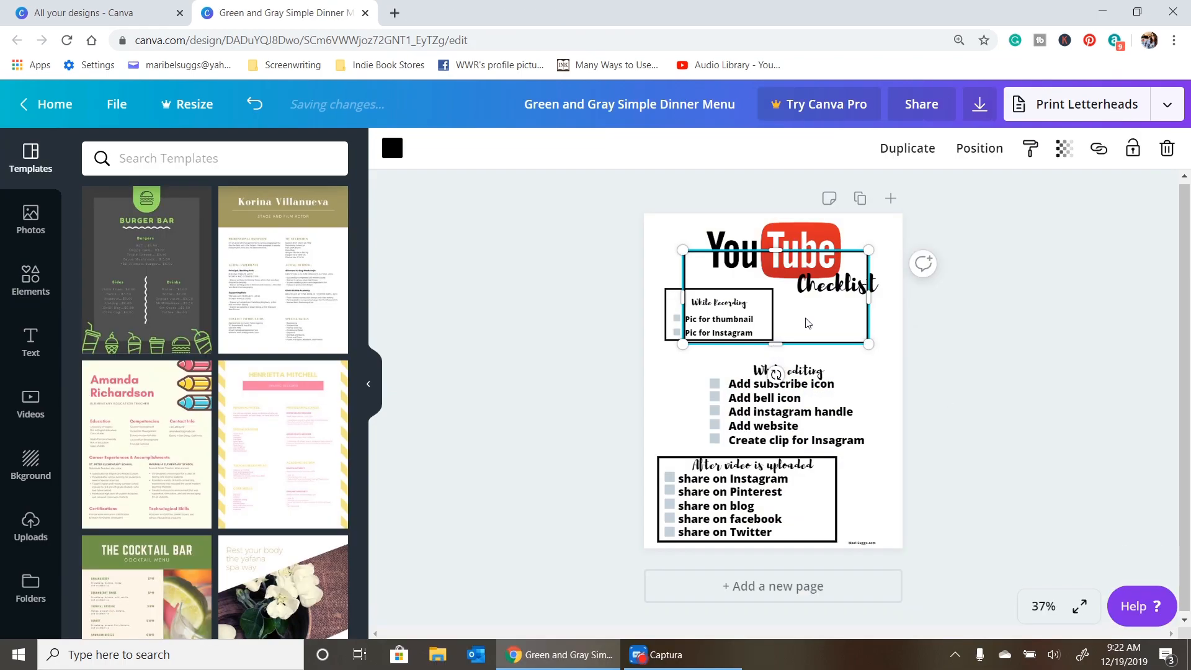
Step: Narrow the frame around the "While Recording" section to fit its tasks more closely
left_click_drag(729, 302, 762, 316)
left_click(1018, 314)
left_click(773, 312)
left_click(775, 336)
left_click(773, 329)
Step: Move the frame off the "While editing" section, then shrink its heading, checkboxes and tasks together and shift them up and left
left_click_drag(857, 377, 856, 268)
left_click_drag(765, 368, 864, 446)
left_click(656, 377)
left_click_drag(691, 362, 871, 449)
left_click_drag(871, 449, 690, 360)
left_click(933, 417)
left_click_drag(763, 387, 748, 377)
left_click(1003, 425)
Step: Move the frame back over the "While editing" section and tighten its edges around the smaller list
left_click_drag(822, 326, 814, 414)
left_click_drag(780, 340, 779, 350)
left_click_drag(868, 390, 806, 390)
left_click_drag(744, 432, 747, 419)
left_click(1040, 451)
Step: Shrink the "After video is uploaded" section, move it up and fit its frame closely around it, about 2.3 high
left_click_drag(819, 509, 813, 377)
left_click_drag(676, 451, 775, 512)
left_click(869, 525)
left_click(916, 501)
left_click(744, 481)
left_click(837, 497)
left_click_drag(666, 444, 787, 521)
left_click_drag(771, 485, 784, 457)
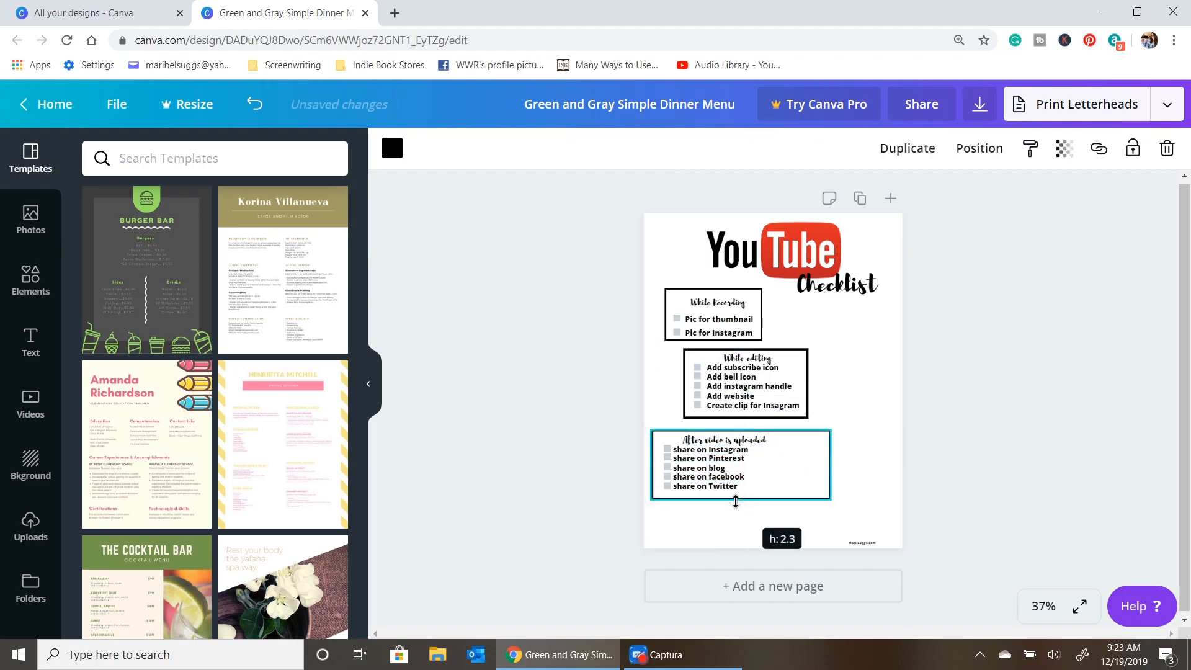
left_click_drag(830, 469, 782, 468)
left_click(987, 481)
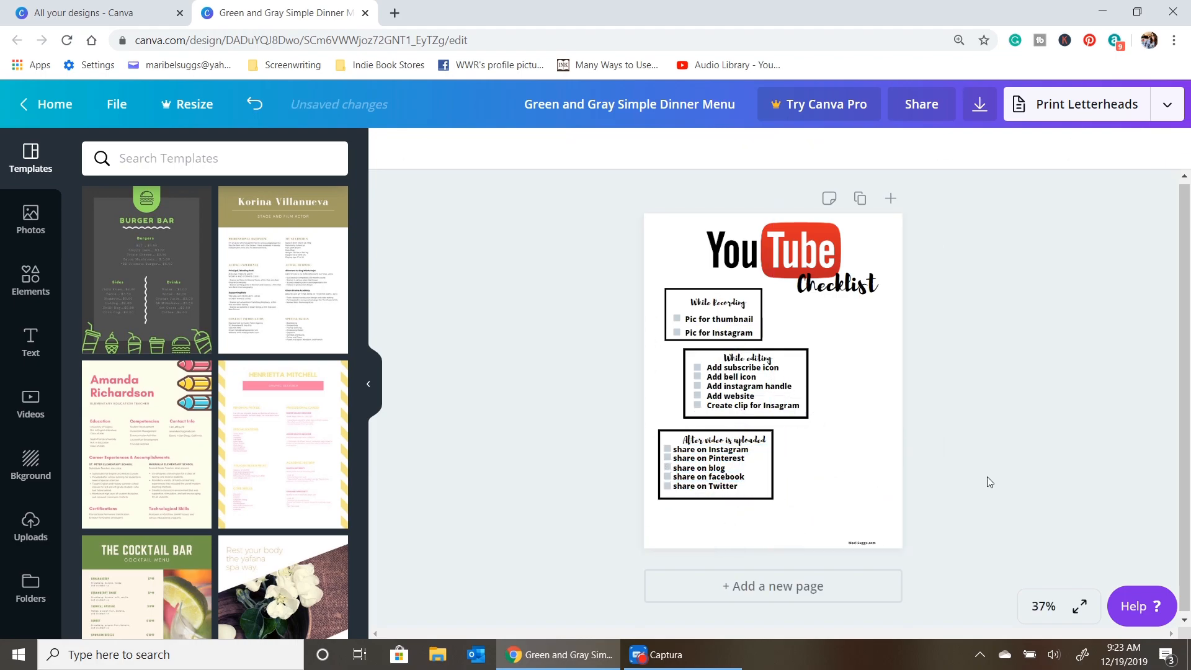